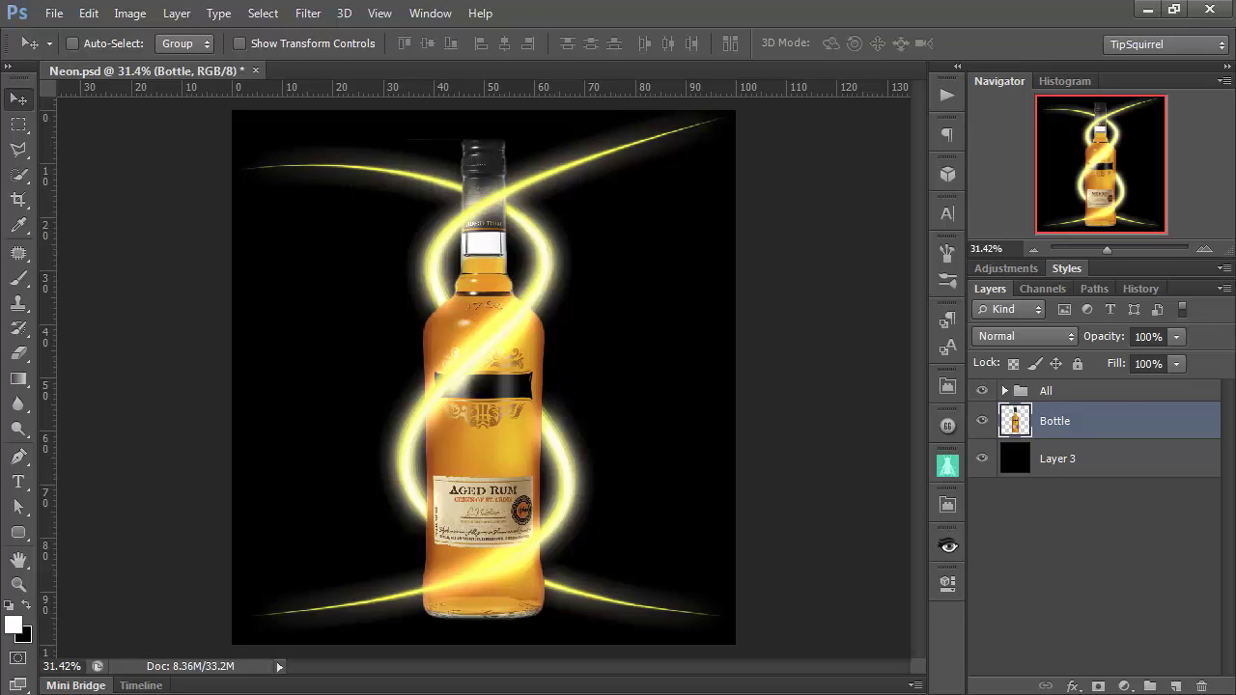
Step: Hide the All glow group and draw an angular pen path from lower left, up beside the bottle, to upper right
{"action": "left_click", "coordinate": [982, 390]}
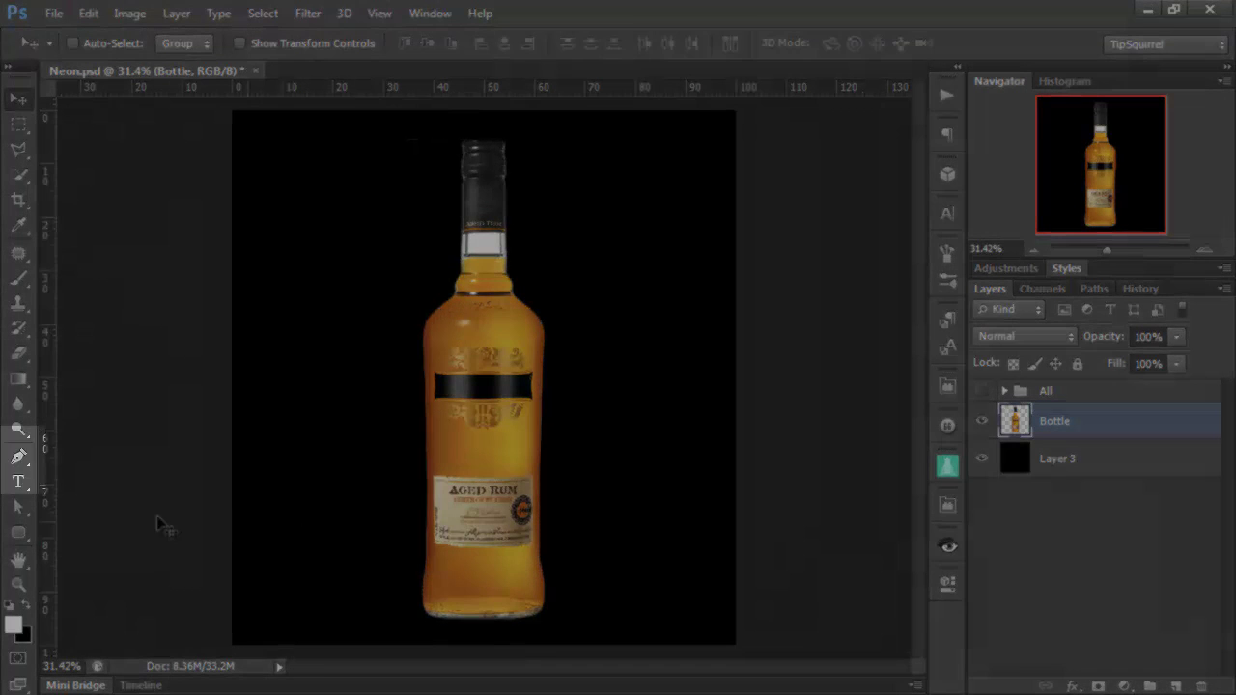
{"action": "left_click", "coordinate": [17, 460]}
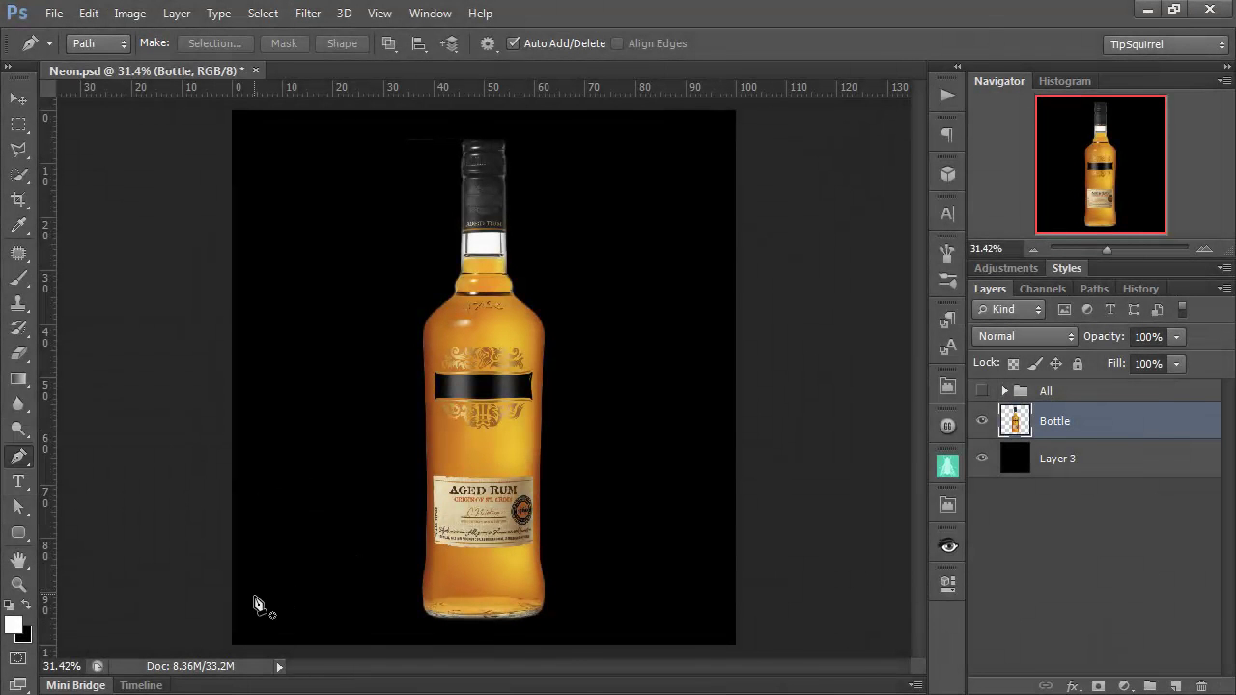
{"action": "left_click", "coordinate": [253, 596]}
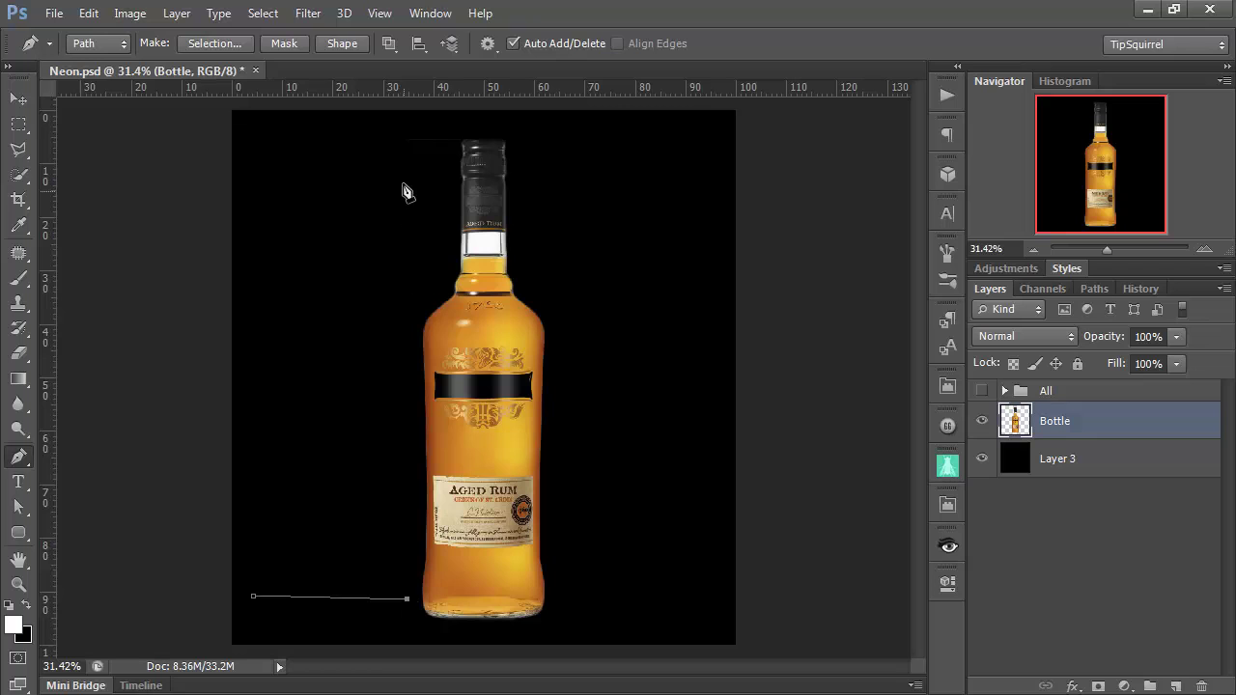
{"action": "left_click", "coordinate": [405, 153]}
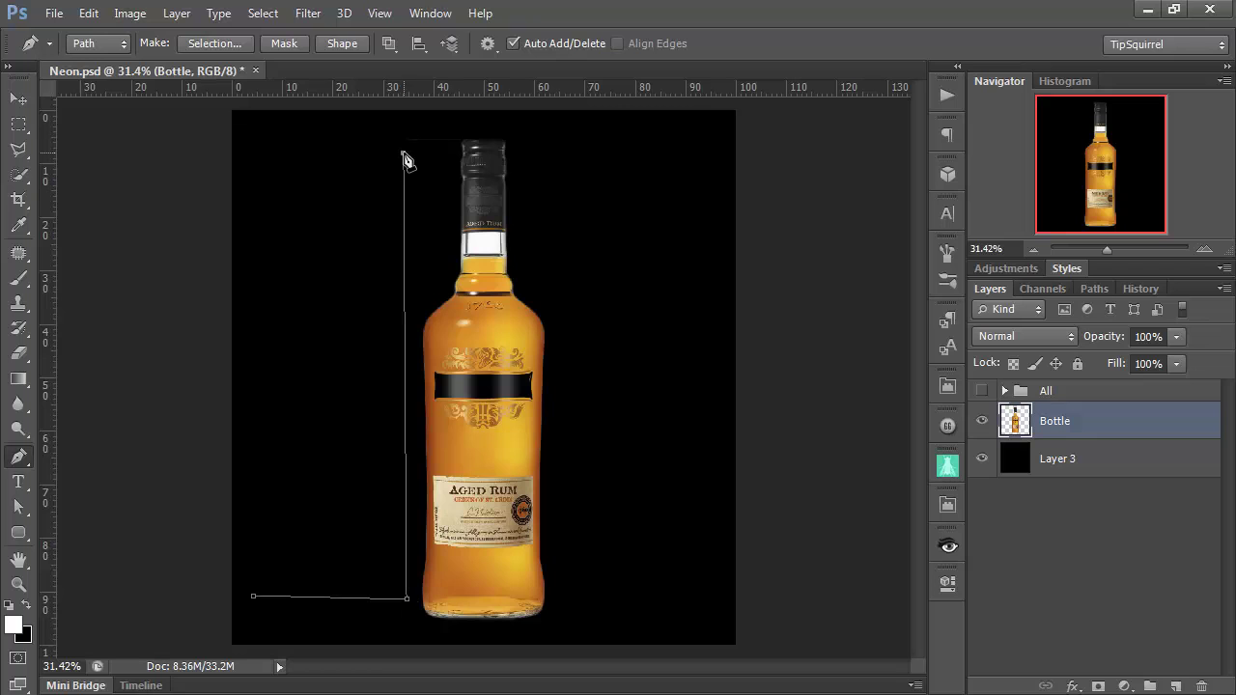
{"action": "left_click", "coordinate": [662, 144]}
{"action": "left_click", "coordinate": [405, 280]}
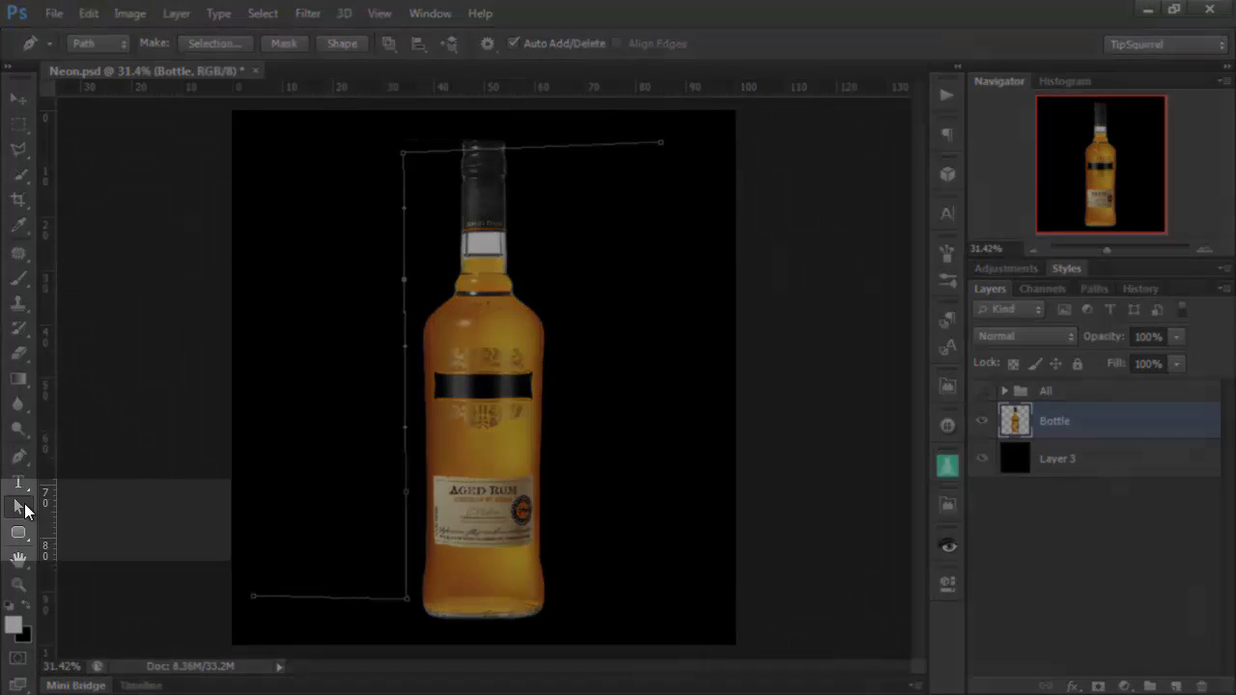
Step: With Direct Selection, pull the path's middle point and top corner right to start curving it
{"action": "left_click", "coordinate": [24, 506]}
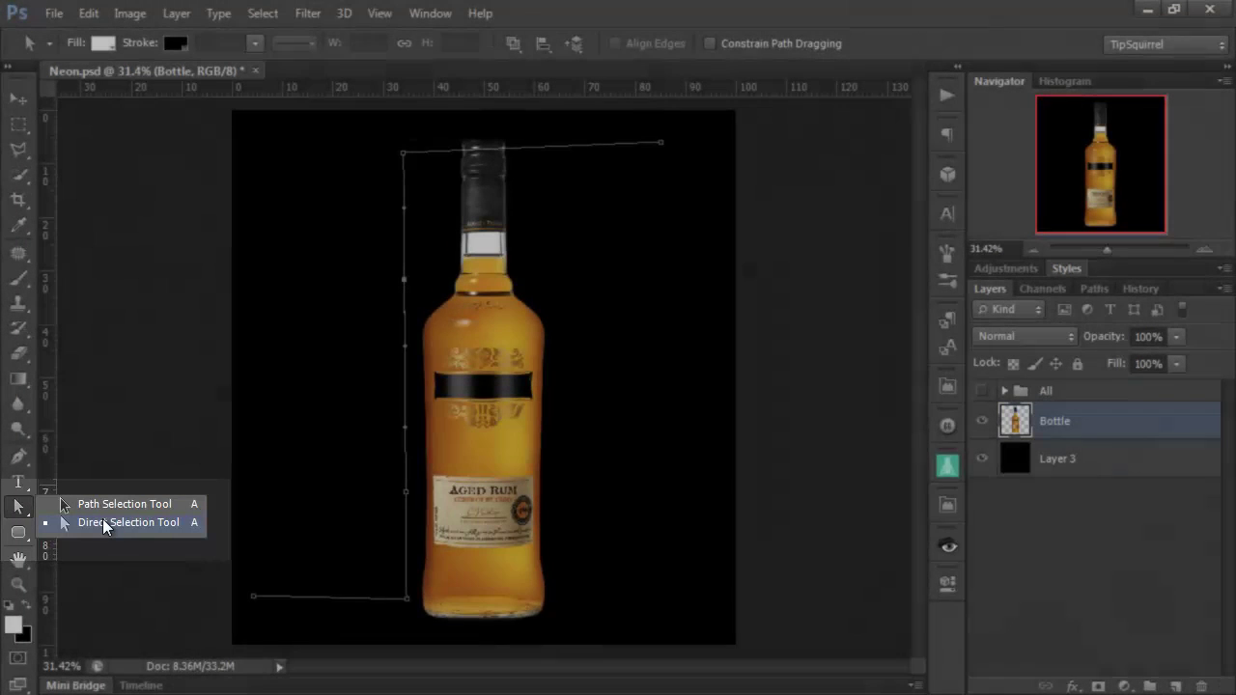
{"action": "left_click", "coordinate": [103, 522]}
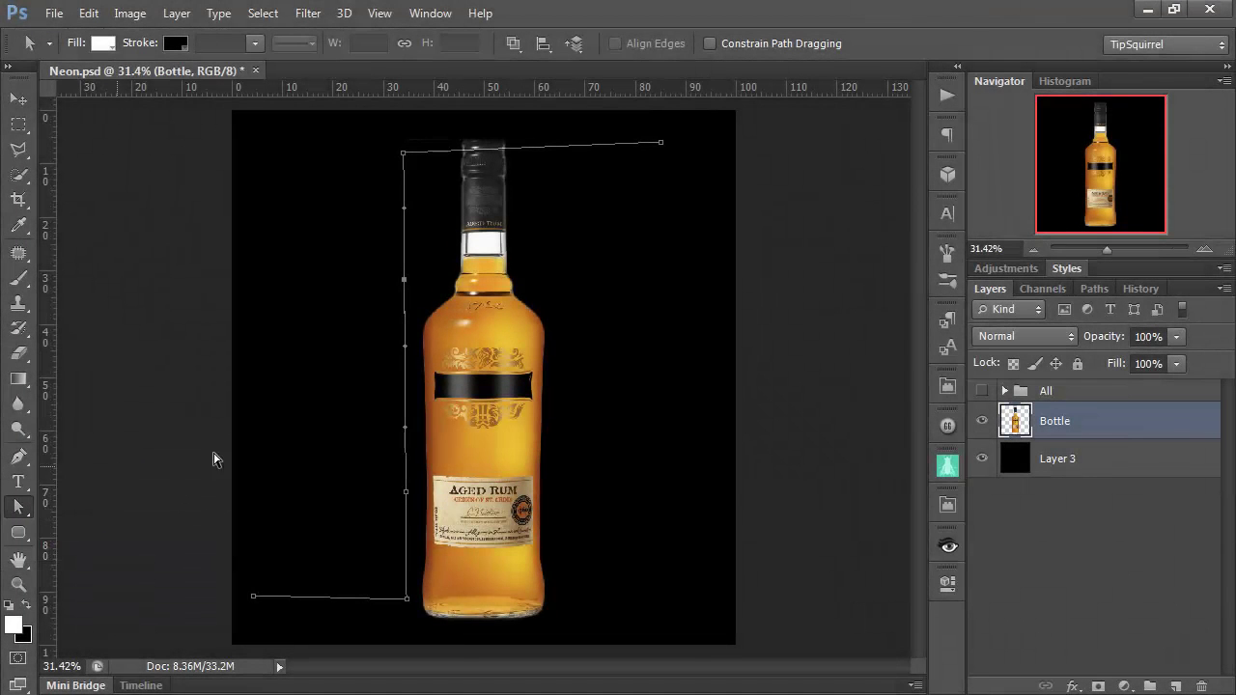
{"action": "left_click", "coordinate": [406, 493]}
{"action": "left_click_drag", "start_coordinate": [406, 495], "coordinate": [581, 507]}
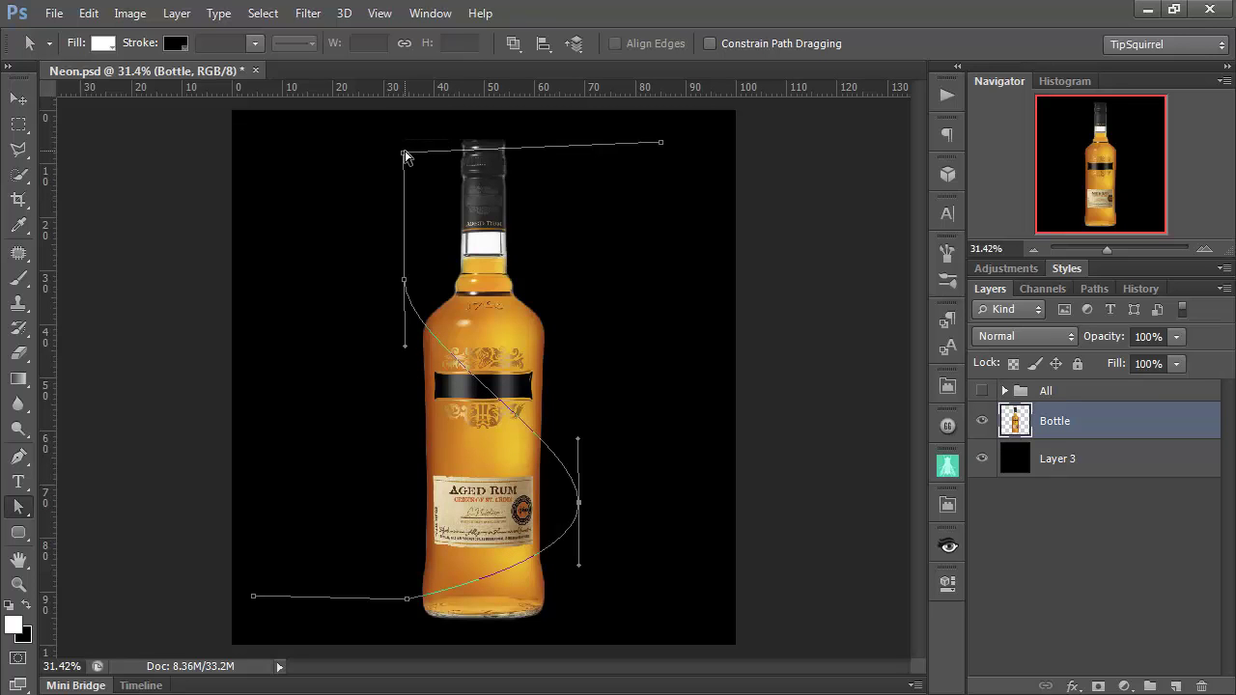
{"action": "left_click_drag", "start_coordinate": [405, 159], "coordinate": [563, 181]}
Step: Delete the top and bottom corner anchors, smooth the left curve, and extend the top-right end outward
{"action": "right_click", "coordinate": [563, 180]}
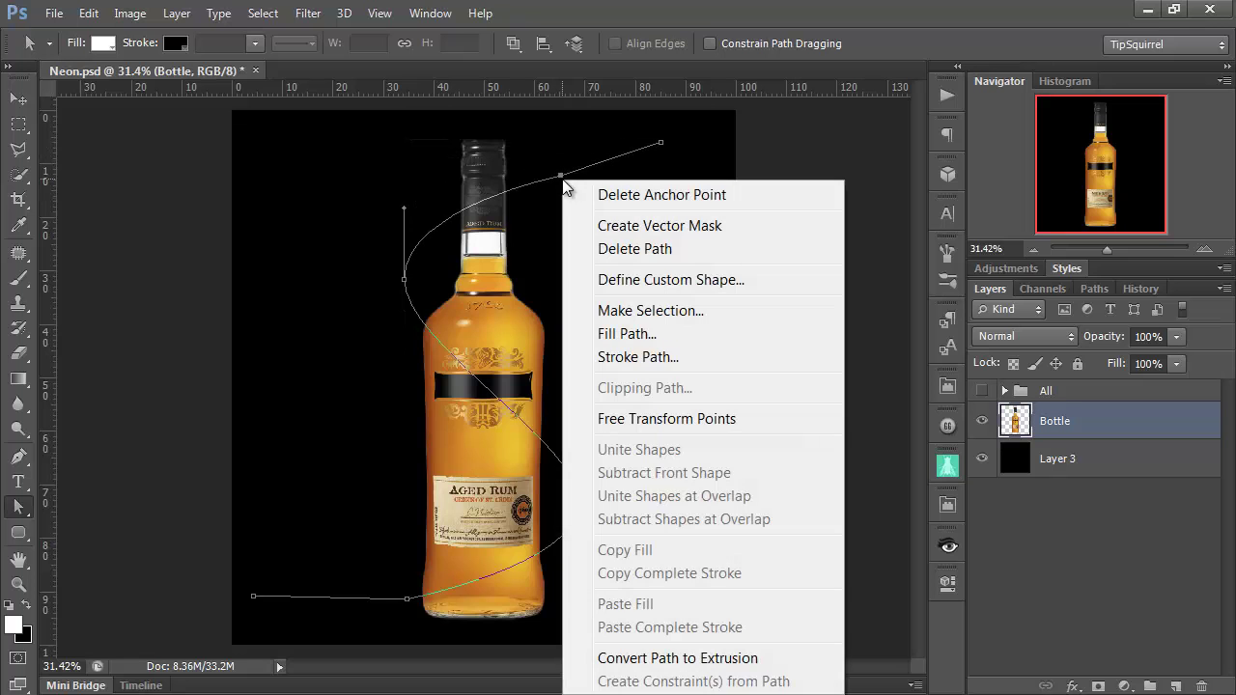
{"action": "left_click", "coordinate": [613, 194]}
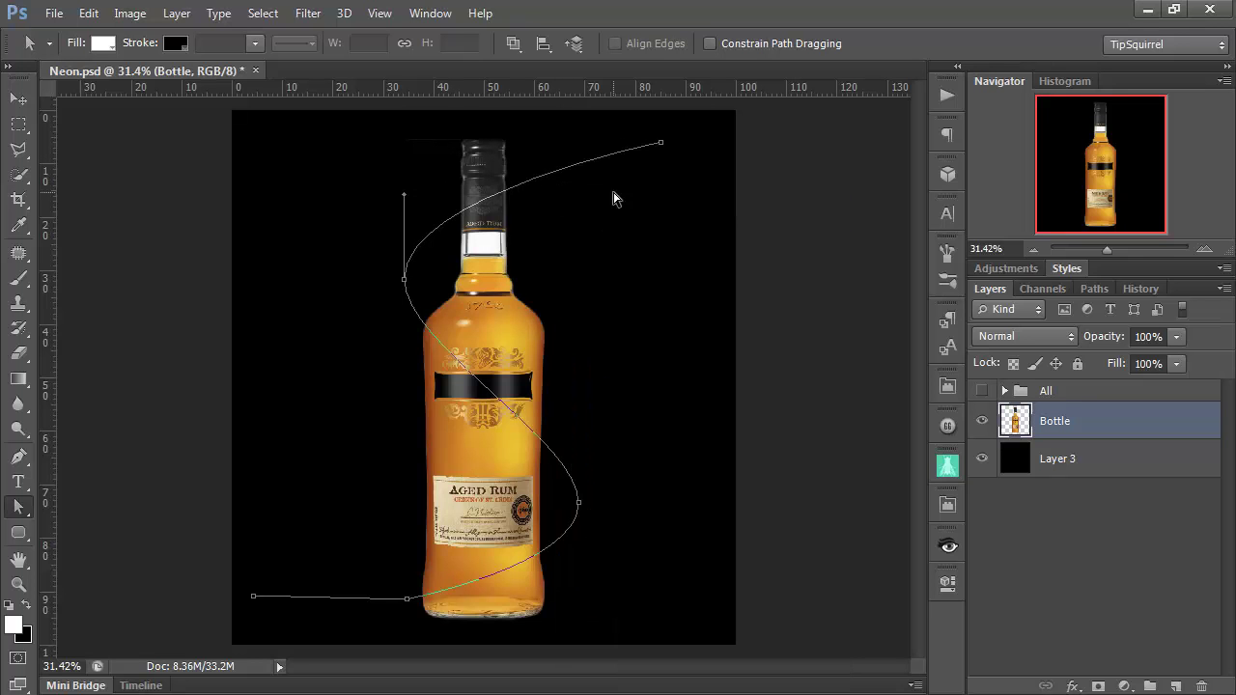
{"action": "left_click", "coordinate": [407, 280]}
{"action": "left_click_drag", "start_coordinate": [407, 280], "coordinate": [422, 257]}
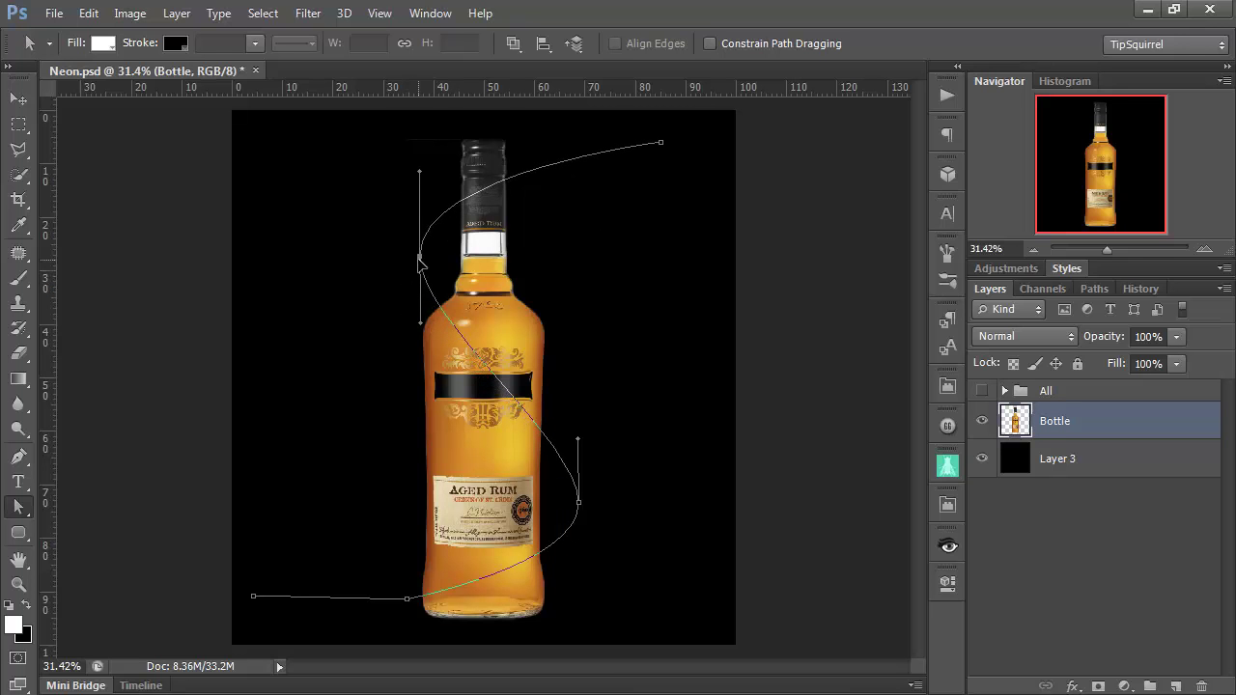
{"action": "right_click", "coordinate": [408, 601]}
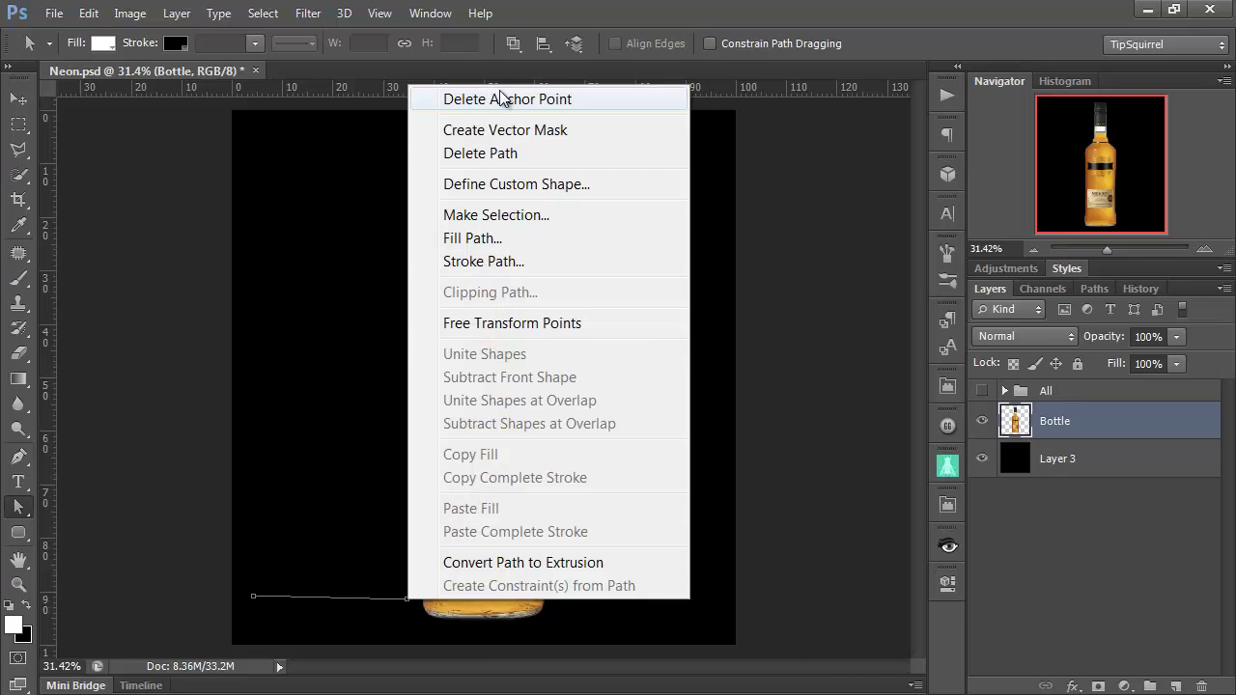
{"action": "left_click", "coordinate": [497, 105]}
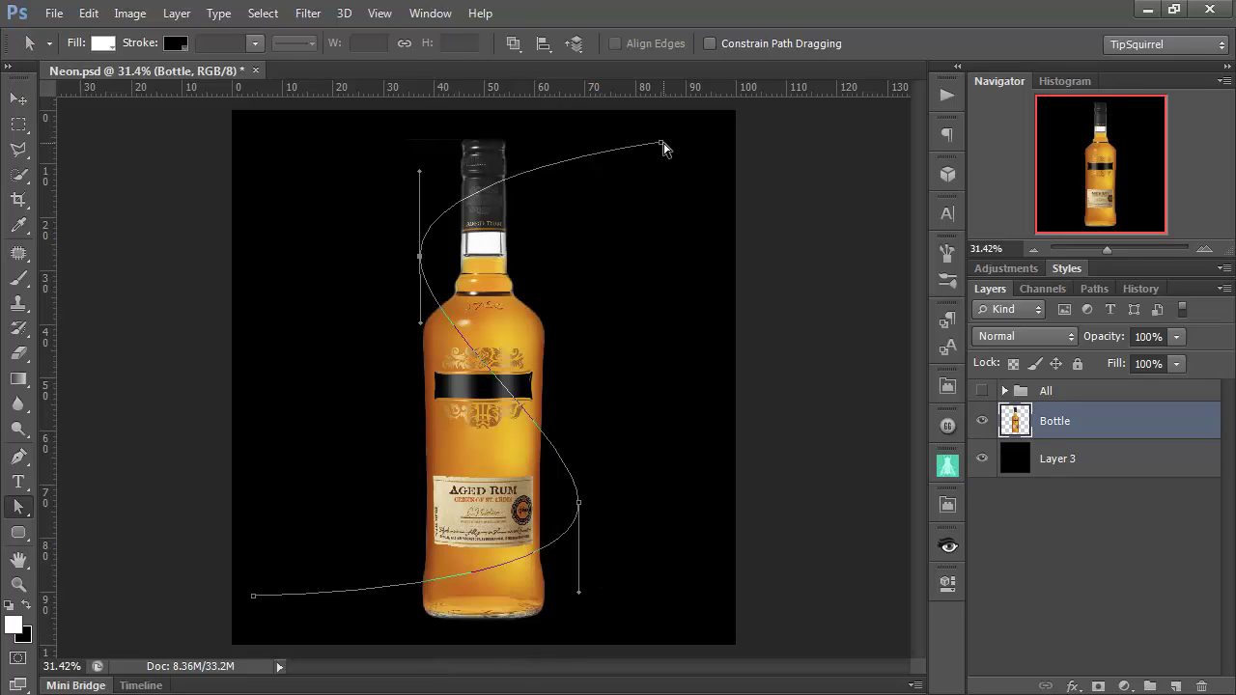
{"action": "left_click_drag", "start_coordinate": [663, 146], "coordinate": [696, 136]}
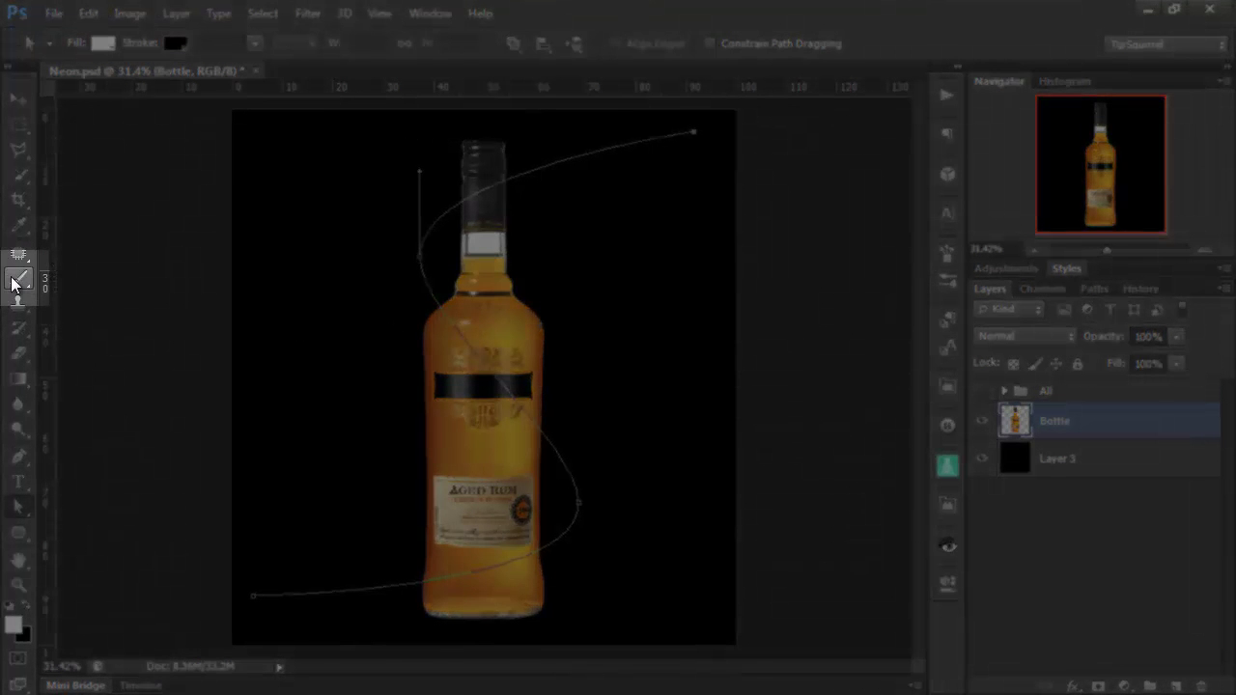
Step: Give the Brush tool the Star 42 tip at 148 px, with Shape Dynamics size tied to Pen Pressure
{"action": "left_click", "coordinate": [16, 281]}
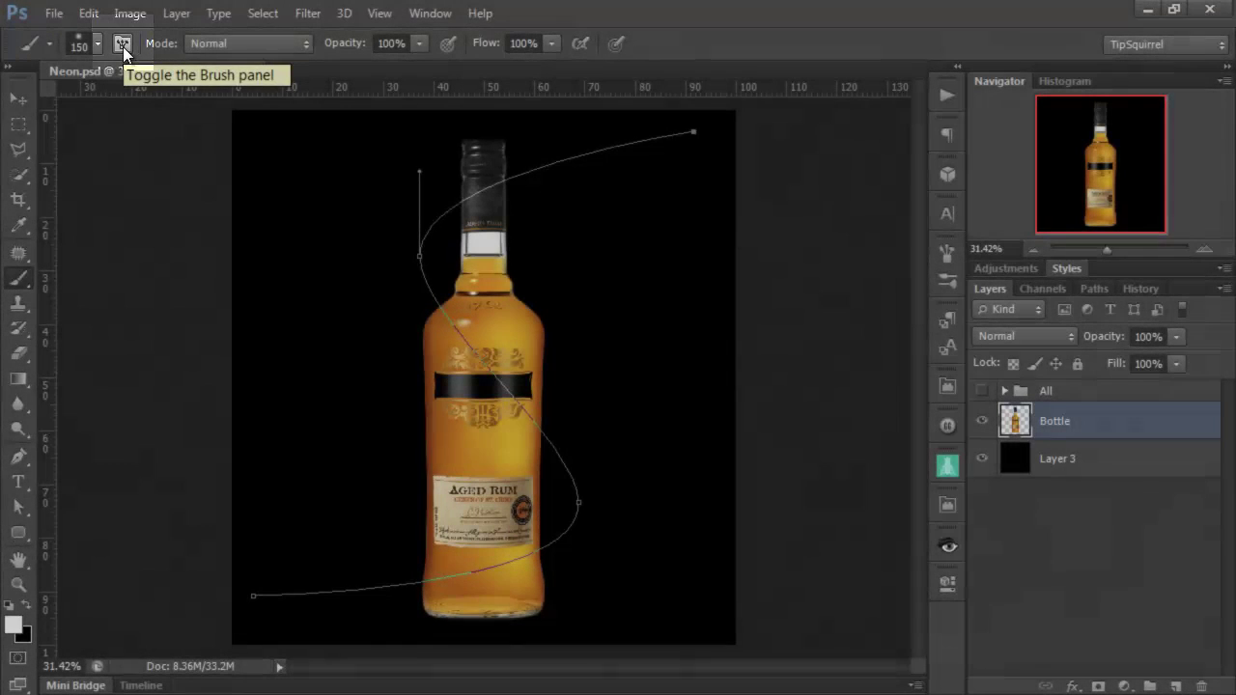
{"action": "left_click", "coordinate": [122, 45]}
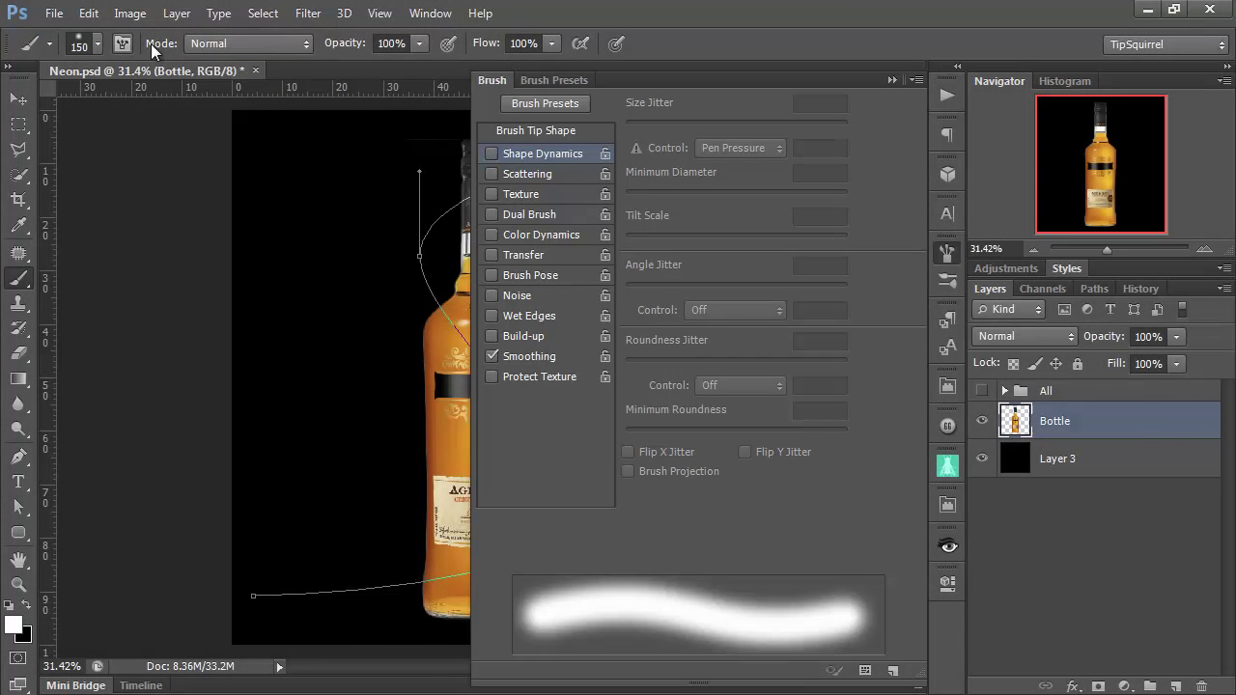
{"action": "left_click", "coordinate": [558, 130]}
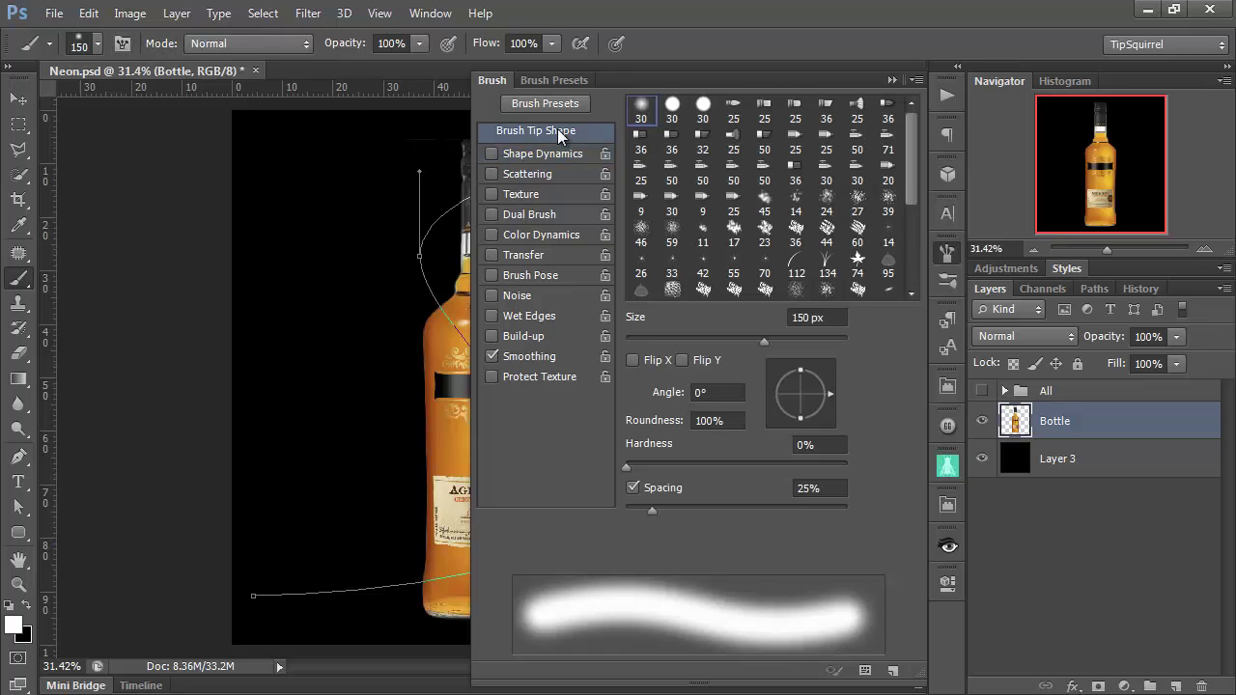
{"action": "left_click", "coordinate": [705, 264]}
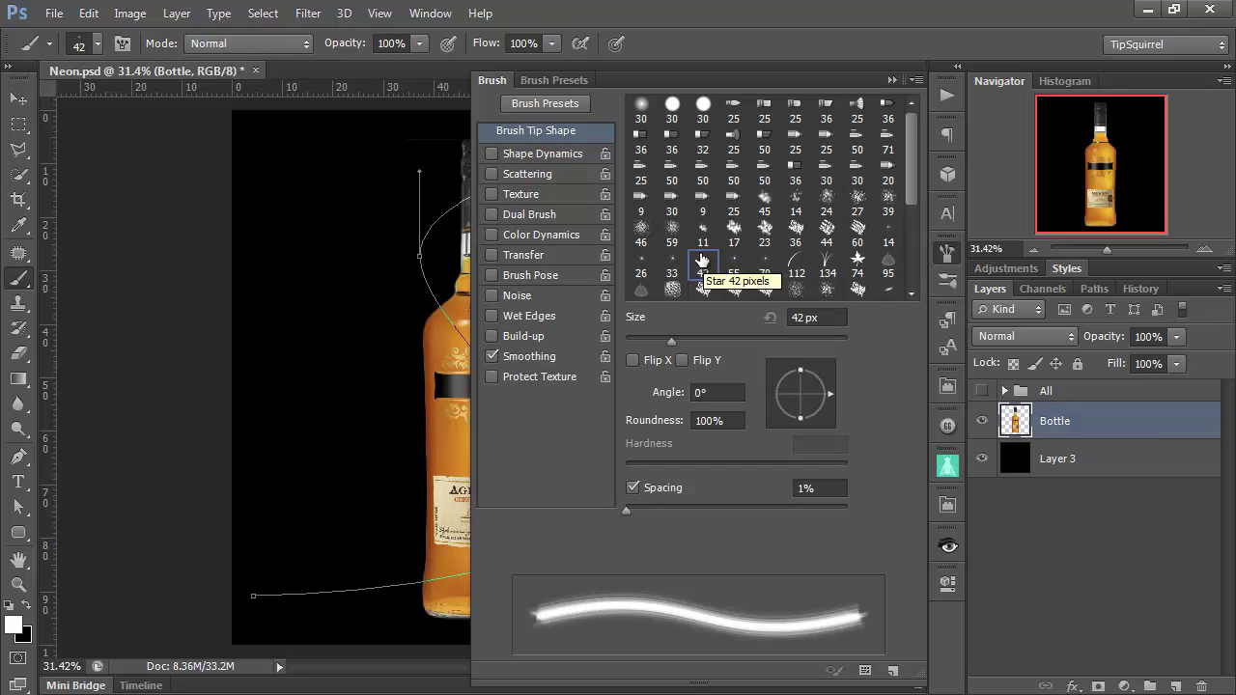
{"action": "left_click_drag", "start_coordinate": [670, 346], "coordinate": [763, 351]}
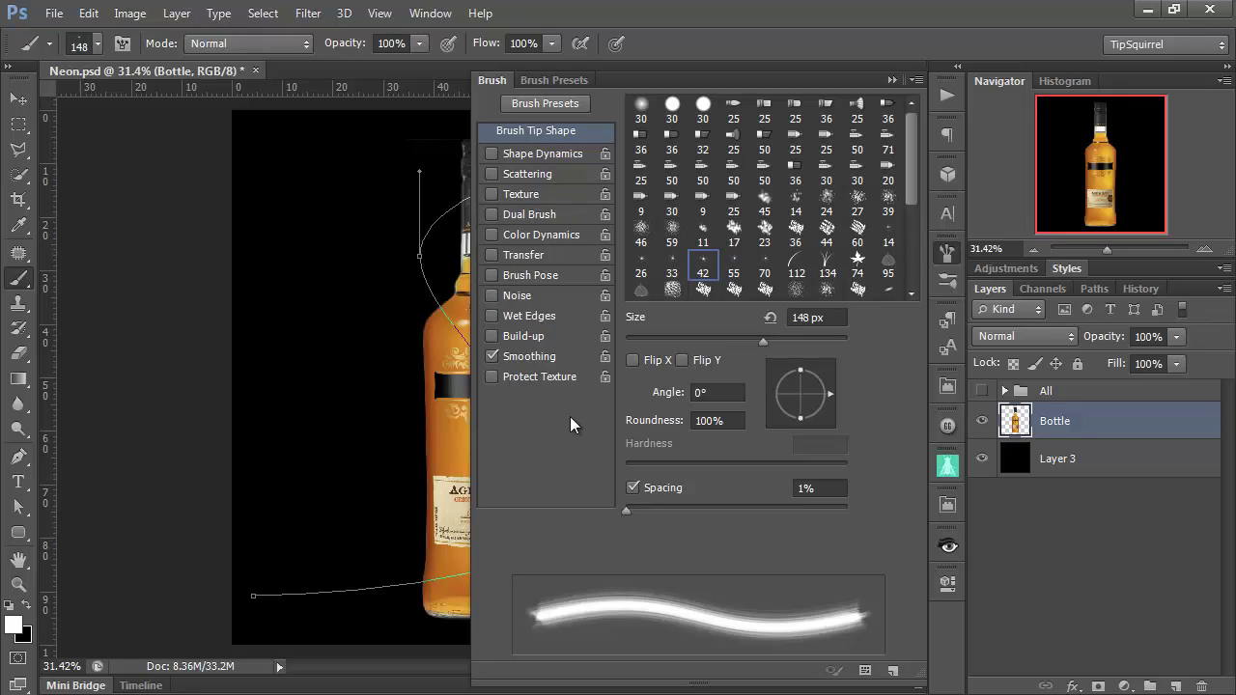
{"action": "left_click", "coordinate": [543, 153]}
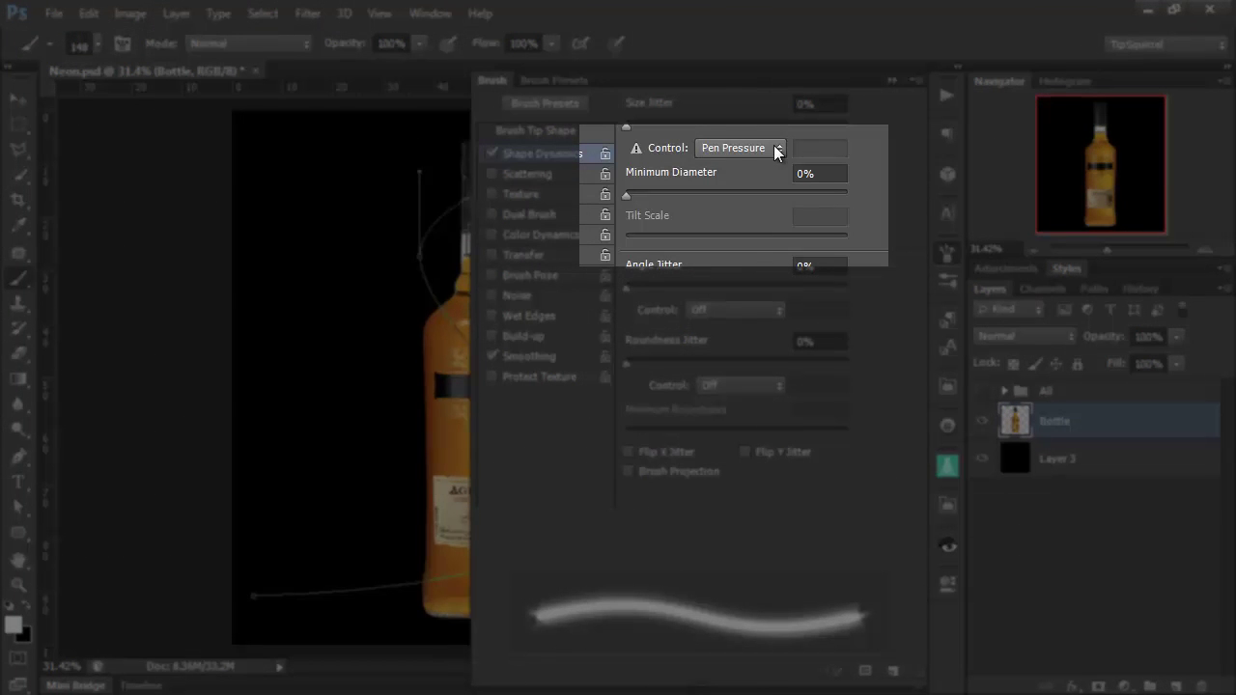
{"action": "left_click", "coordinate": [778, 147]}
{"action": "left_click", "coordinate": [759, 208]}
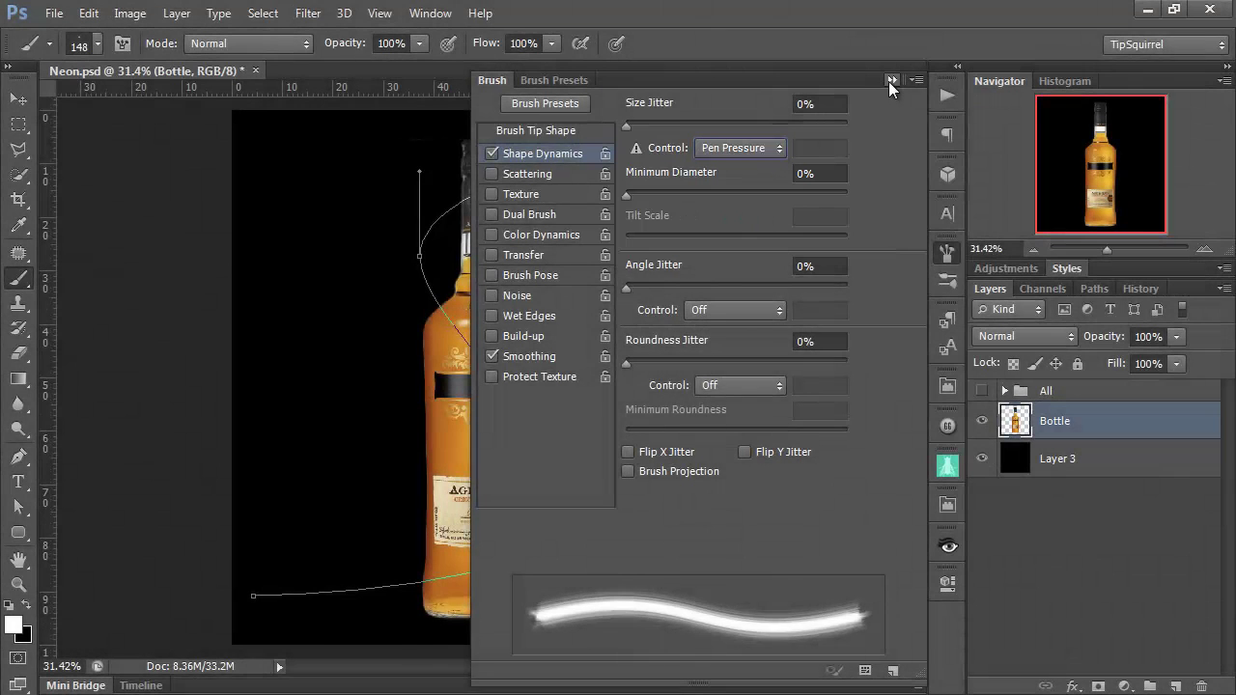
Step: Add a new empty layer above Bottle and name it 'Streak'
{"action": "left_click", "coordinate": [889, 81]}
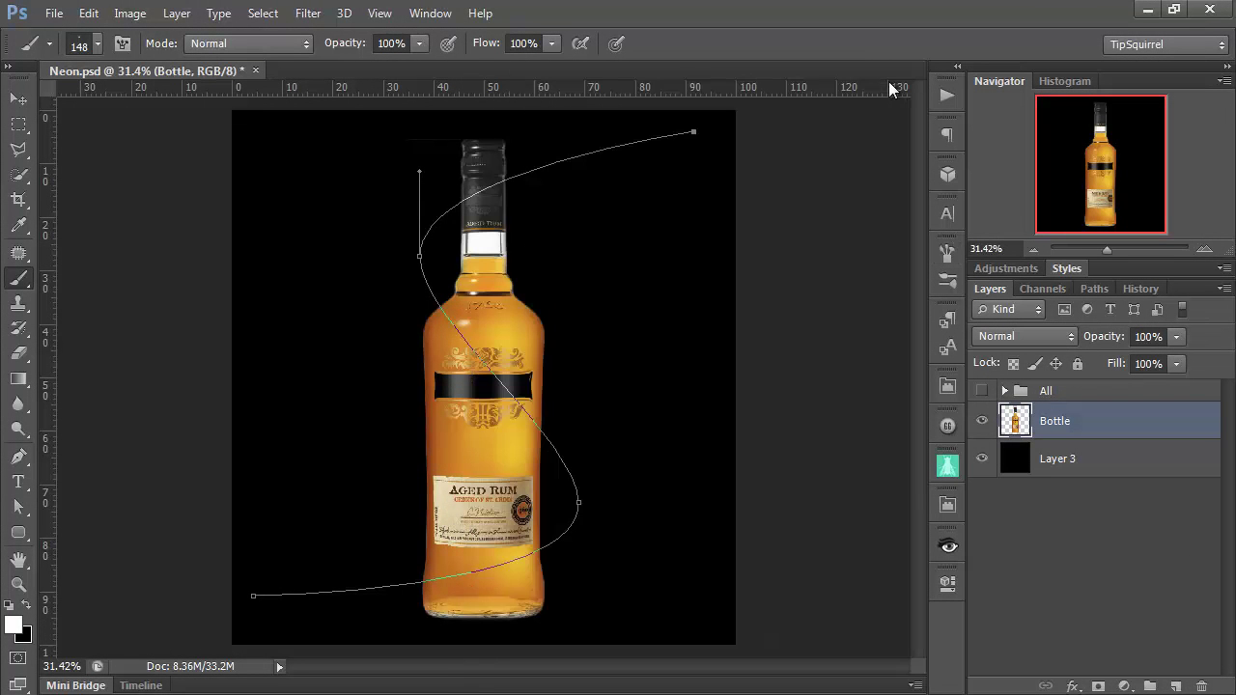
{"action": "left_click", "coordinate": [1175, 686]}
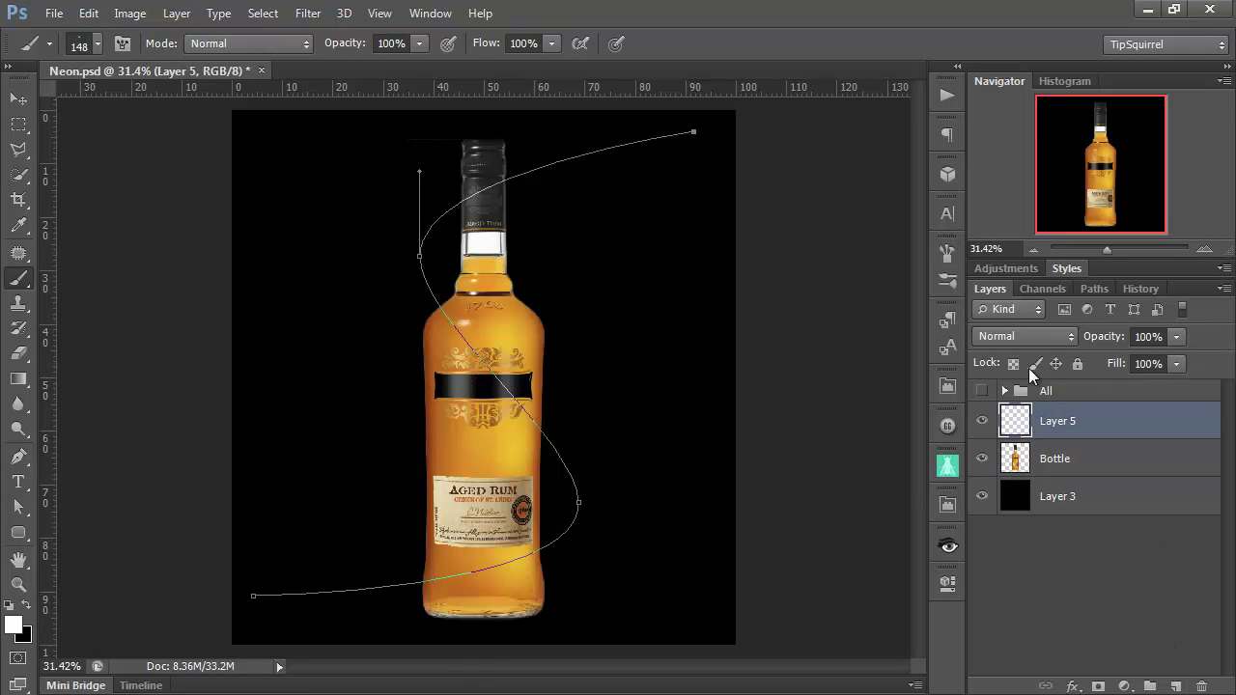
{"action": "double_click", "coordinate": [1057, 421]}
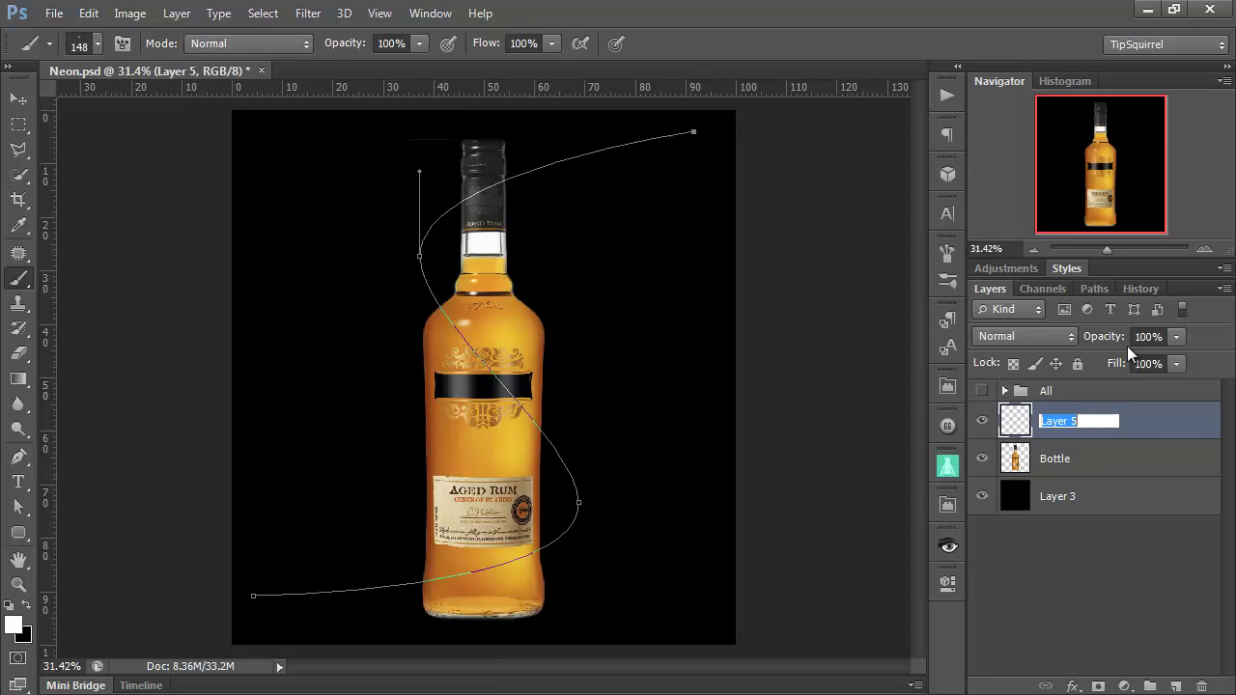
{"action": "type", "text": "Streakk"}
{"action": "left_click", "coordinate": [1130, 430]}
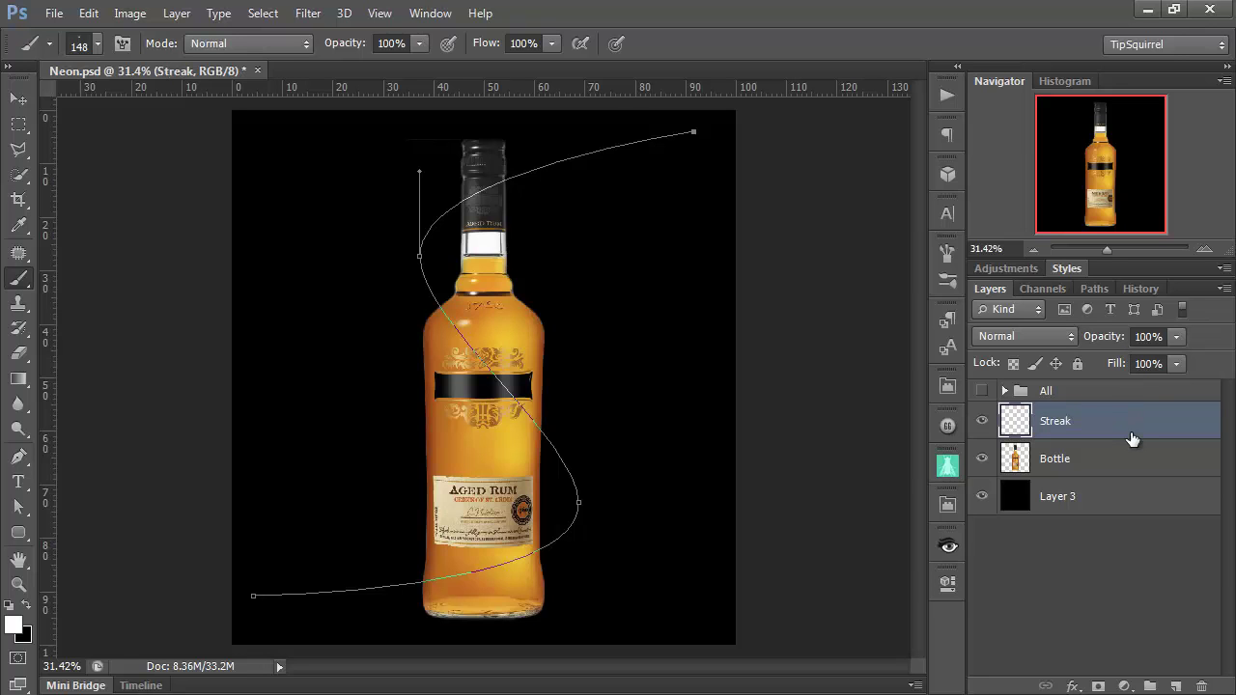
Step: Stroke the Work Path with the Brush onto the Streak layer, then hide the path outline
{"action": "left_click", "coordinate": [1093, 289]}
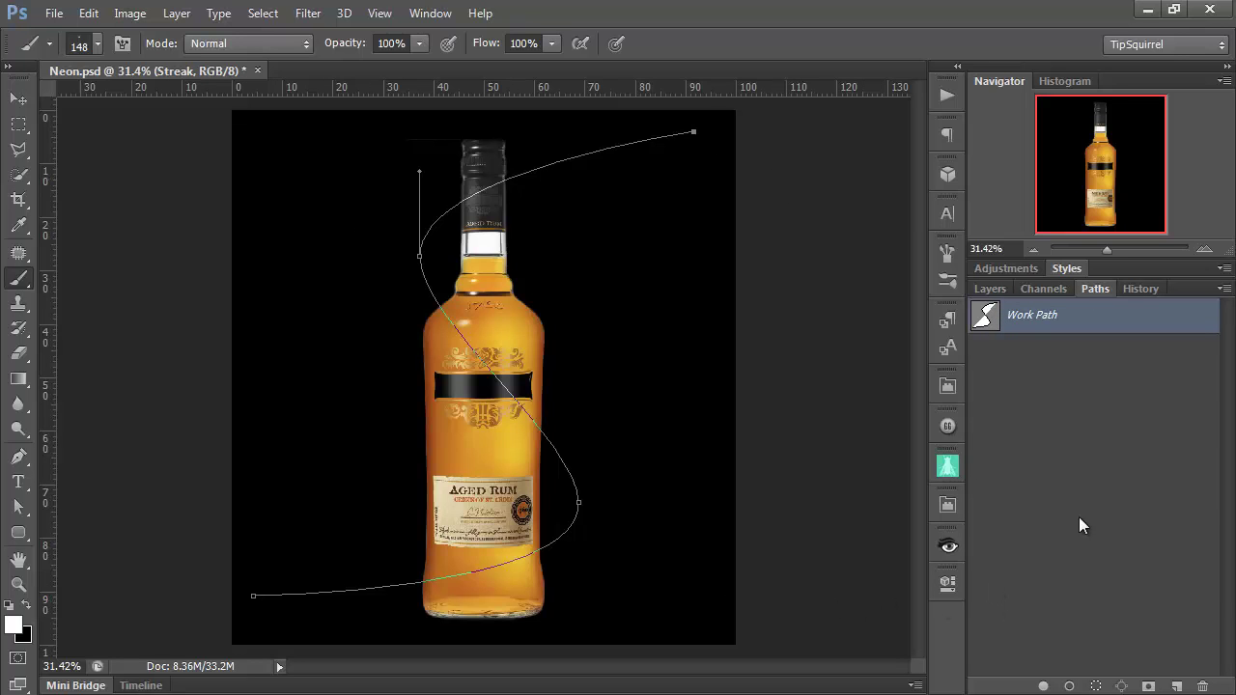
{"action": "right_click", "coordinate": [1025, 315]}
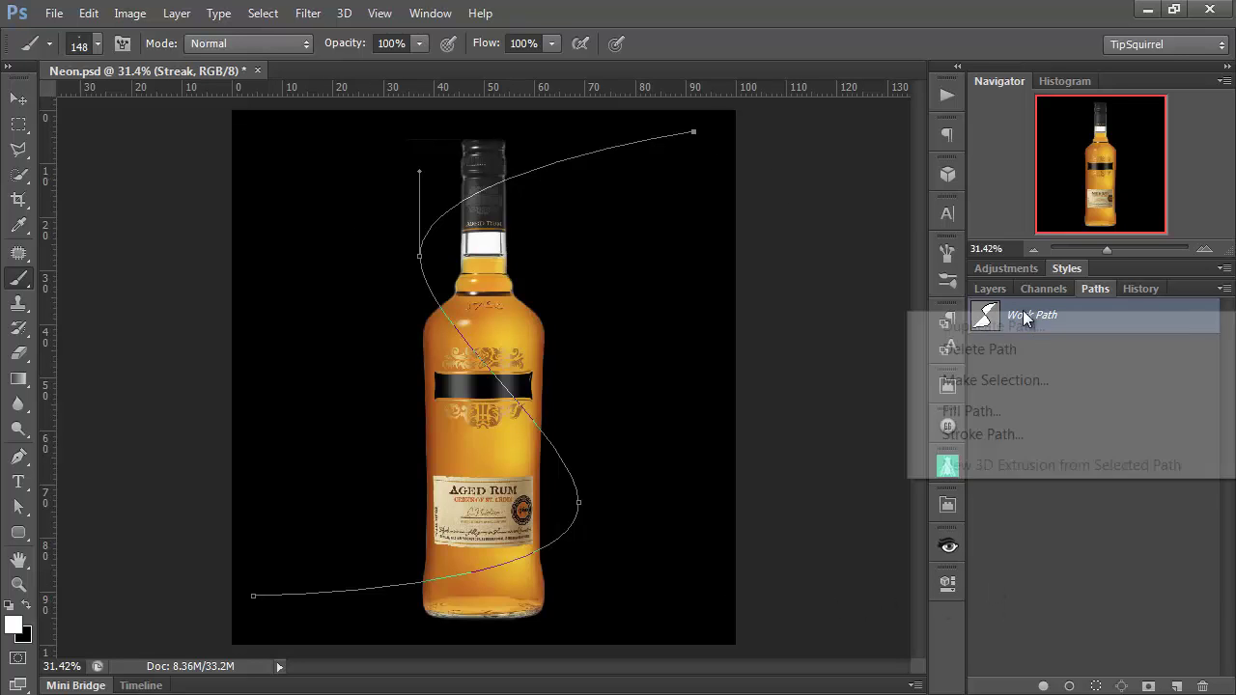
{"action": "left_click", "coordinate": [981, 433]}
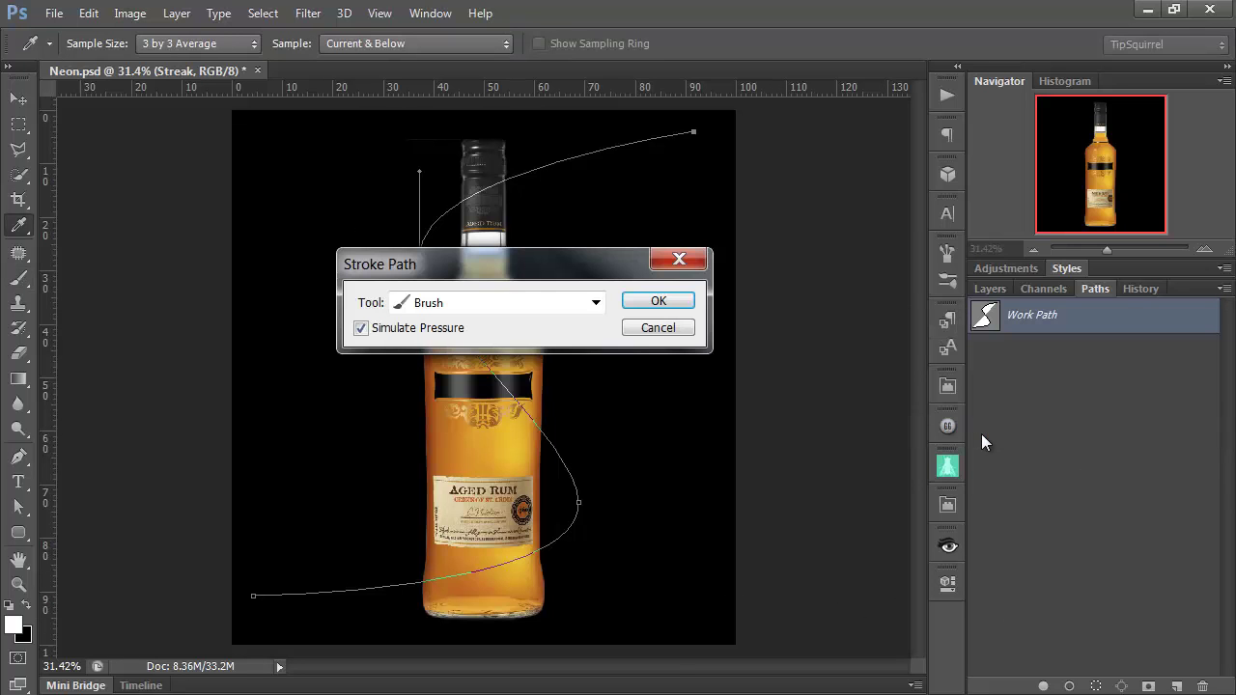
{"action": "left_click", "coordinate": [596, 302]}
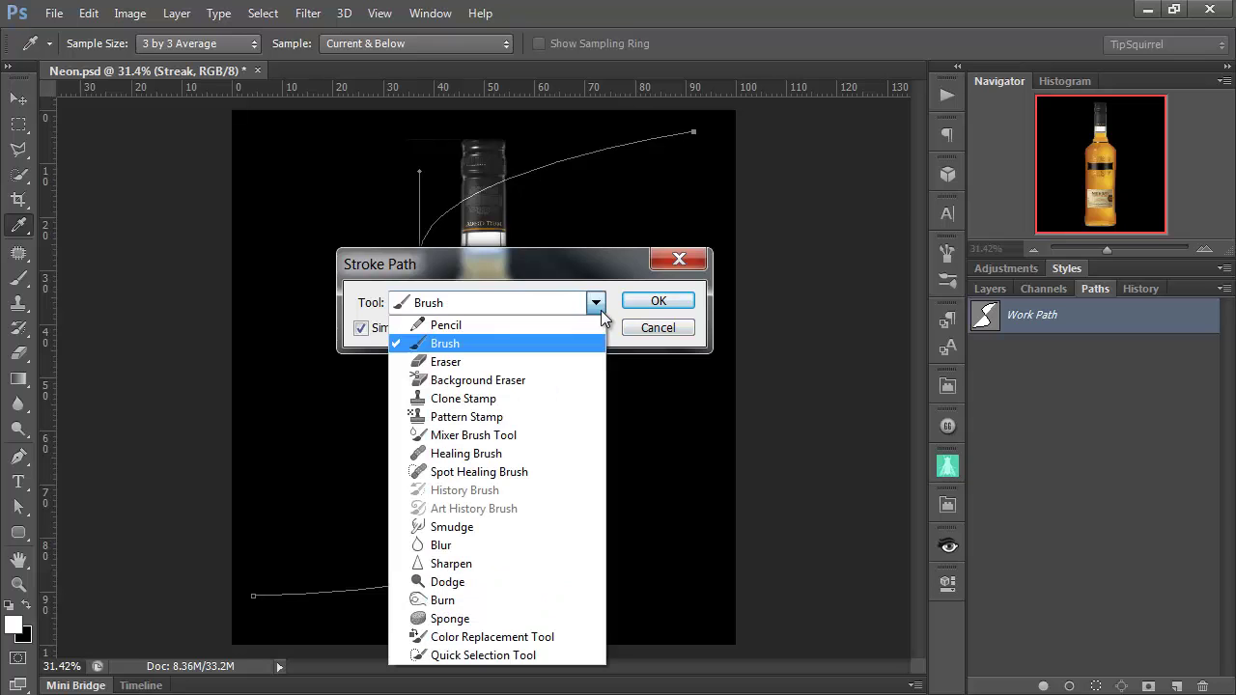
{"action": "left_click", "coordinate": [474, 343]}
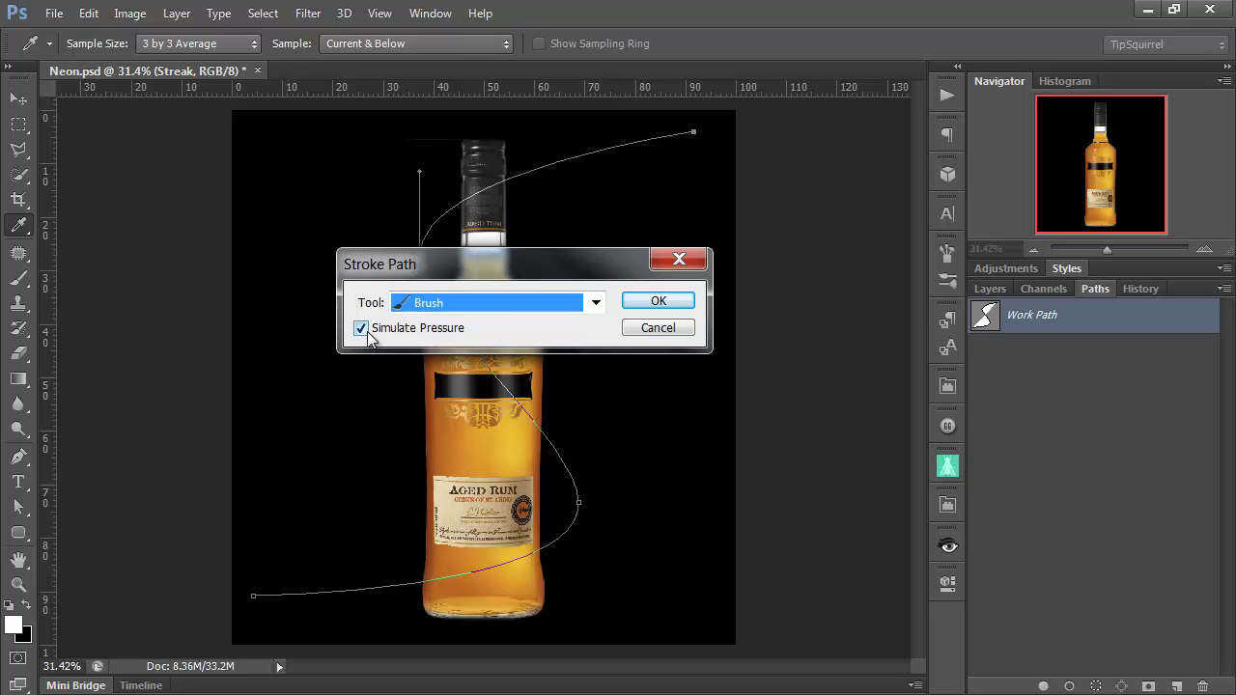
{"action": "left_click", "coordinate": [641, 302]}
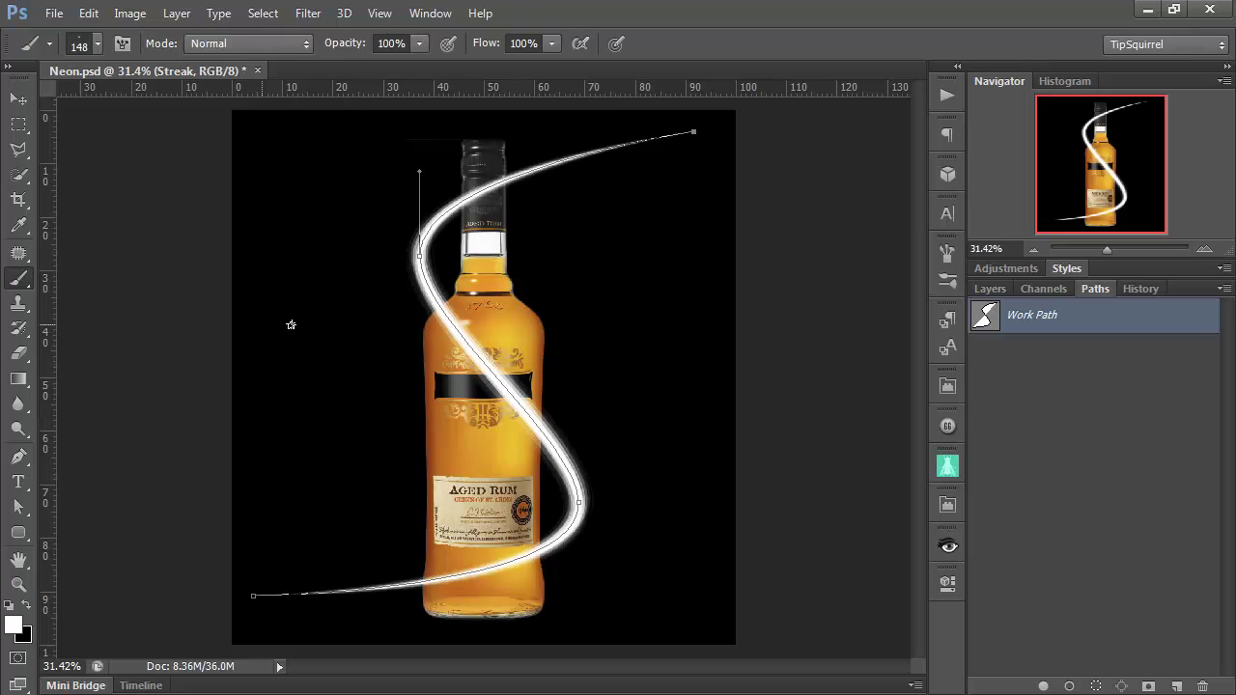
{"action": "left_click", "coordinate": [1077, 400]}
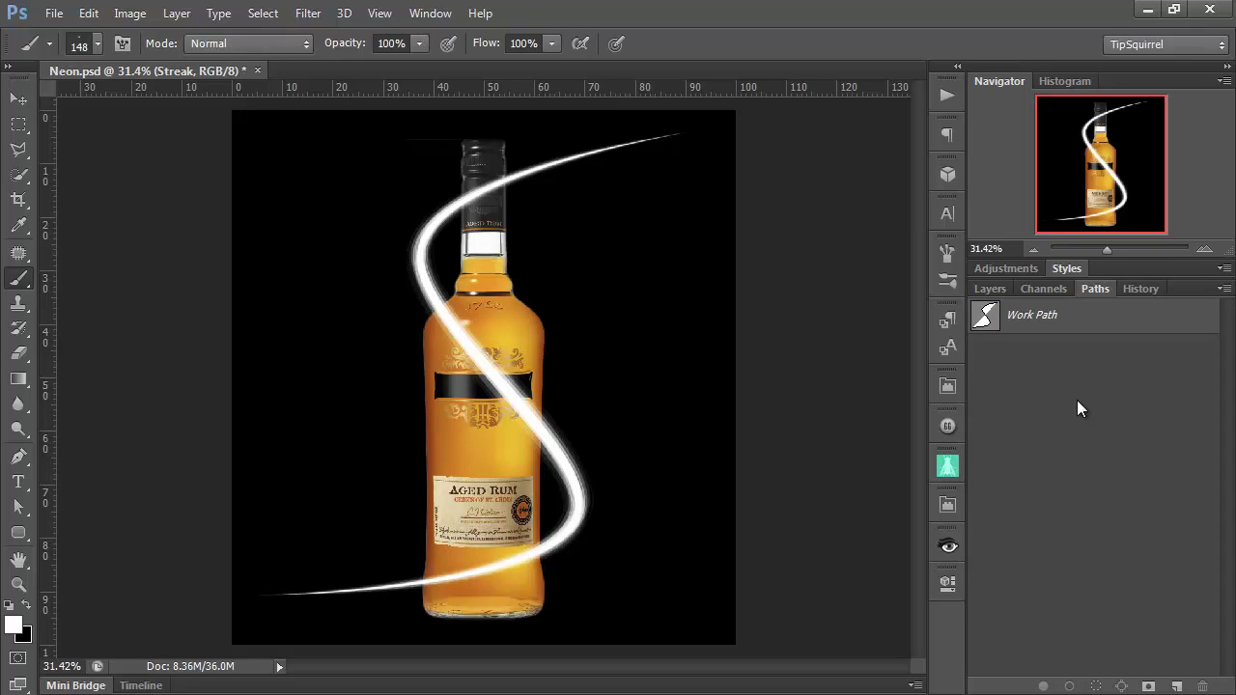
{"action": "left_click", "coordinate": [988, 289]}
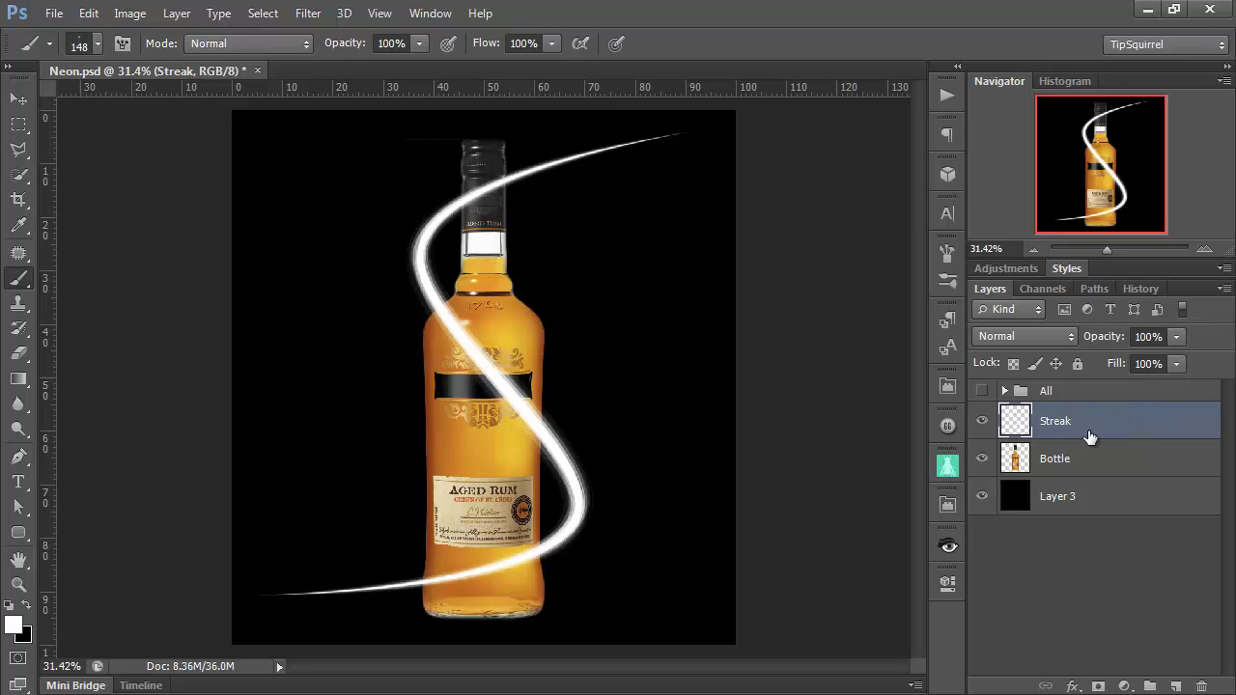
Step: Add an Outer Glow in pale yellow to the Streak layer's style
{"action": "double_click", "coordinate": [1159, 419]}
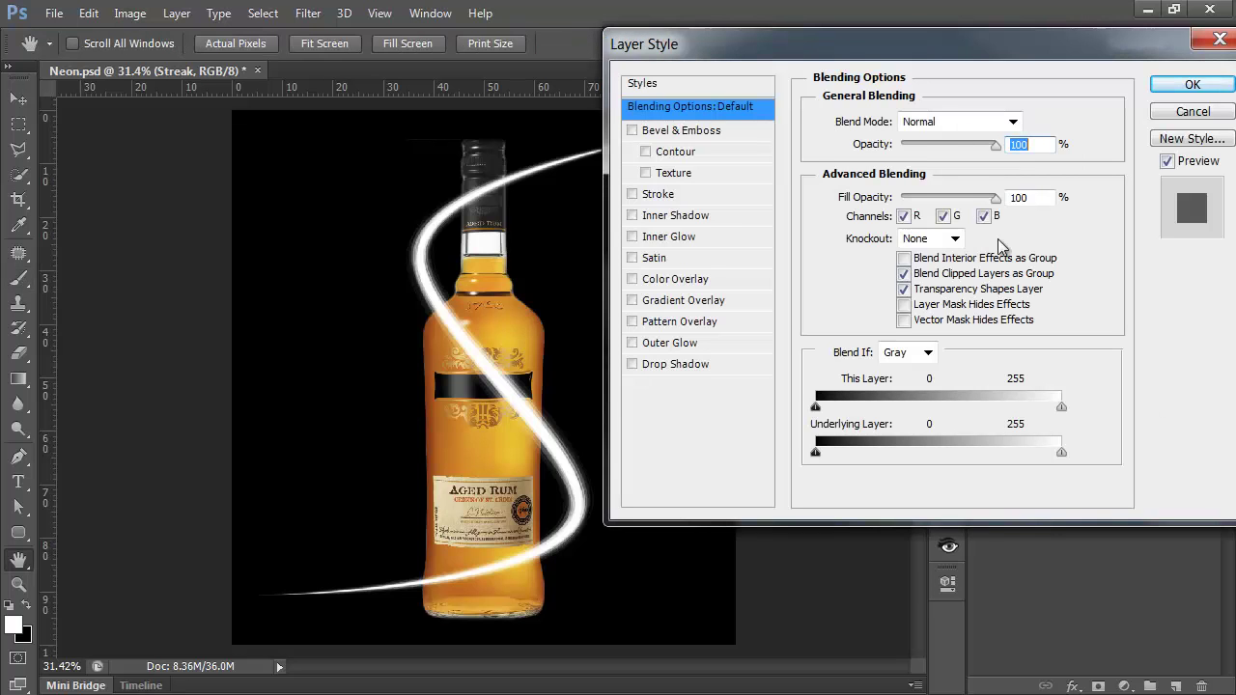
{"action": "left_click_drag", "start_coordinate": [922, 42], "coordinate": [836, 49]}
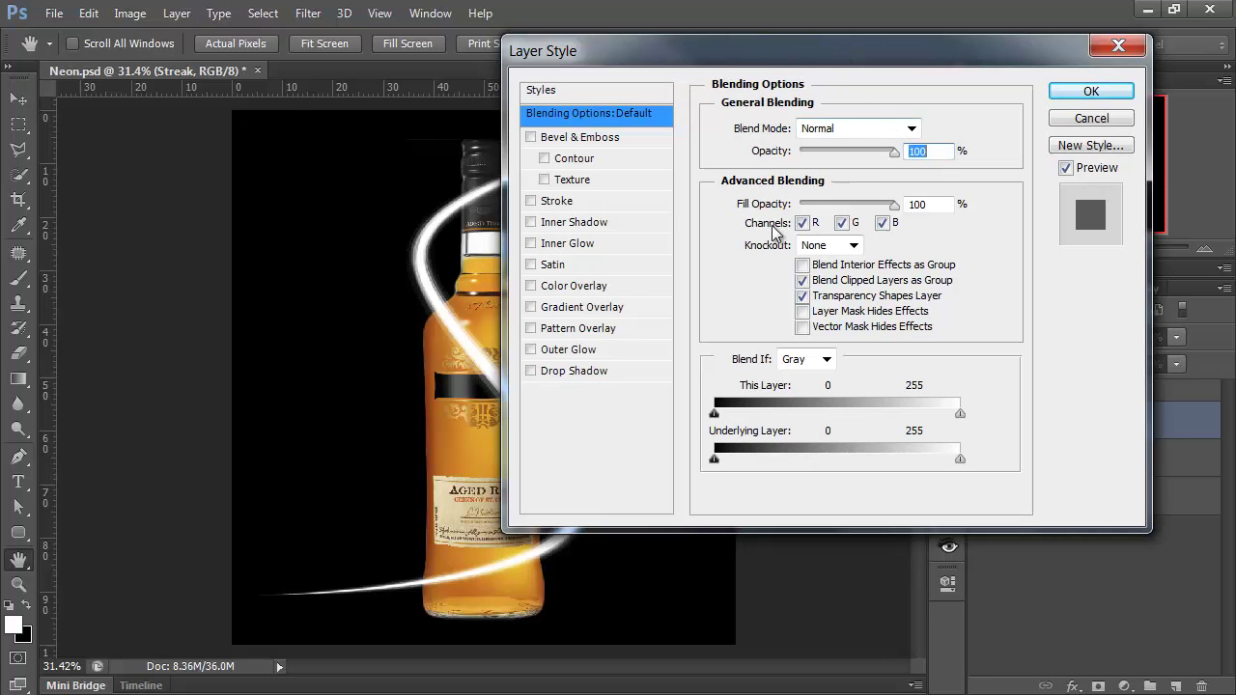
{"action": "left_click", "coordinate": [584, 355]}
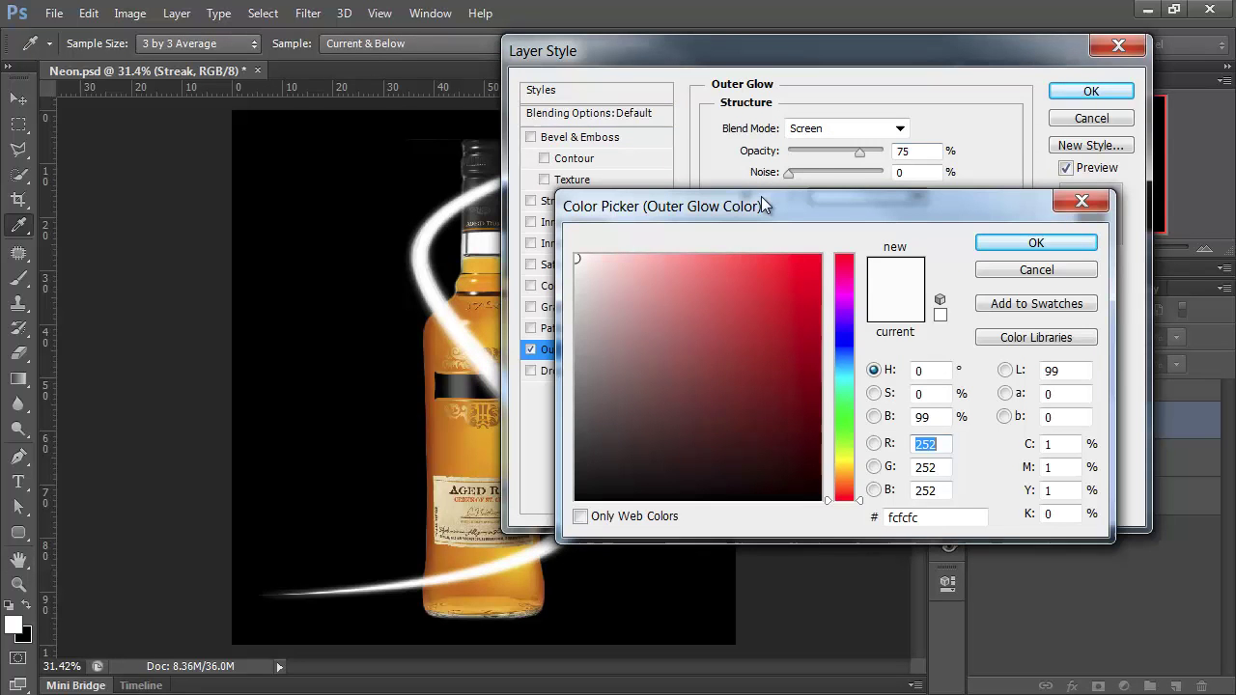
{"action": "left_click", "coordinate": [845, 462]}
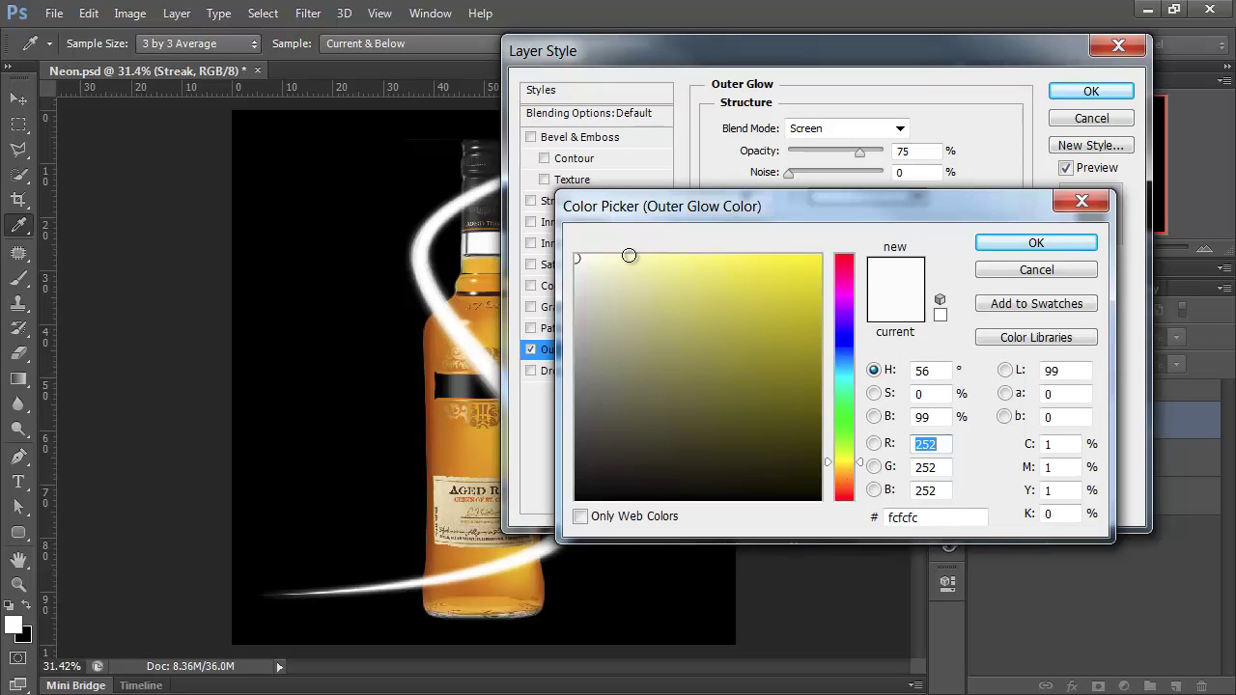
{"action": "left_click", "coordinate": [606, 259]}
{"action": "left_click_drag", "start_coordinate": [607, 259], "coordinate": [609, 259]}
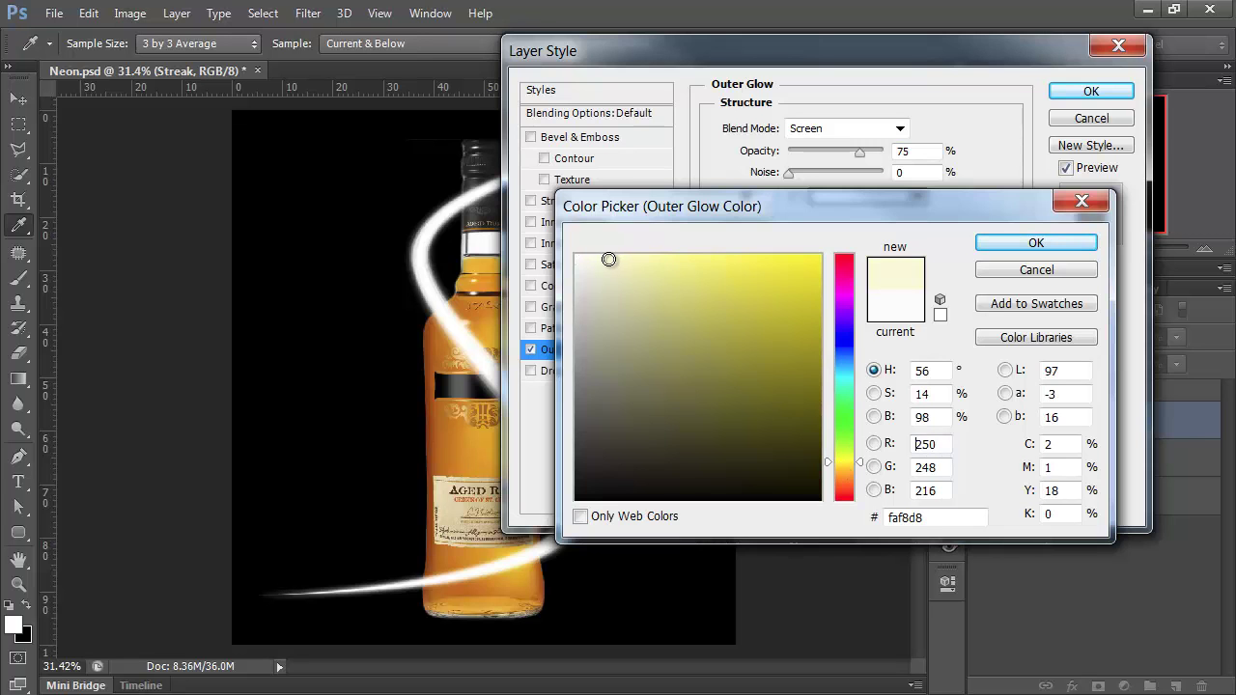
{"action": "left_click", "coordinate": [1054, 242]}
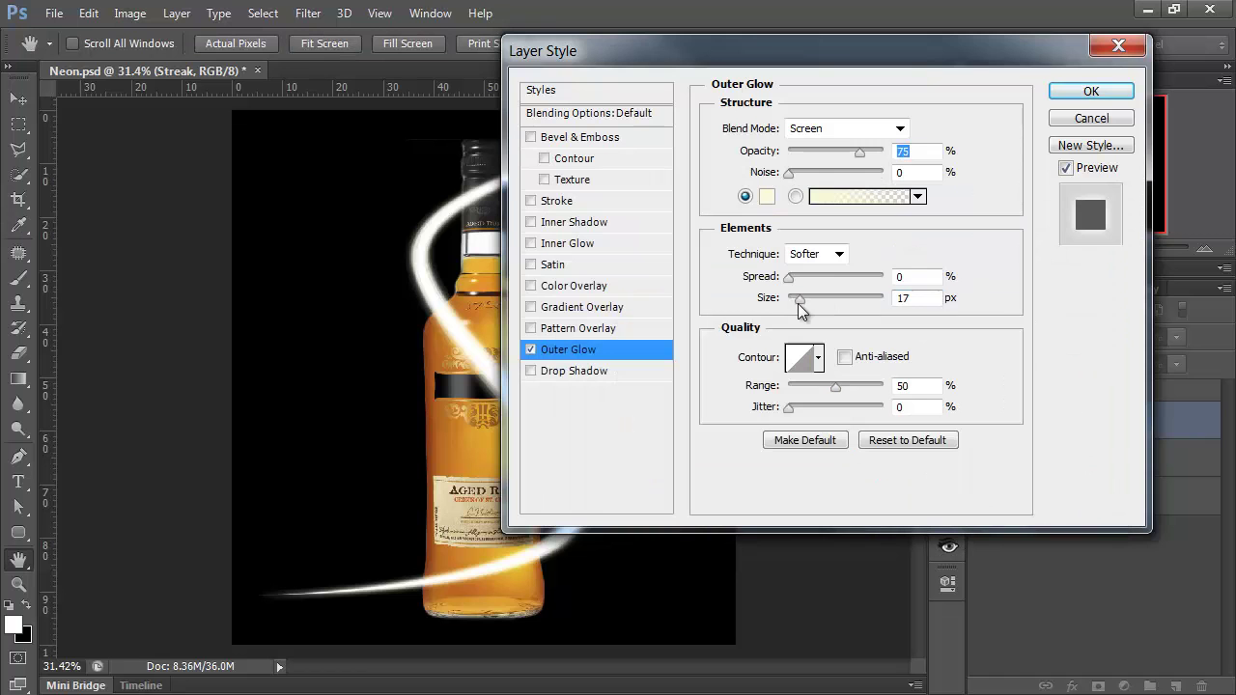
Step: Widen the outer glow to 70 px and blend it with Linear Dodge (Add), after comparing Screen
{"action": "left_click_drag", "start_coordinate": [800, 301], "coordinate": [819, 301]}
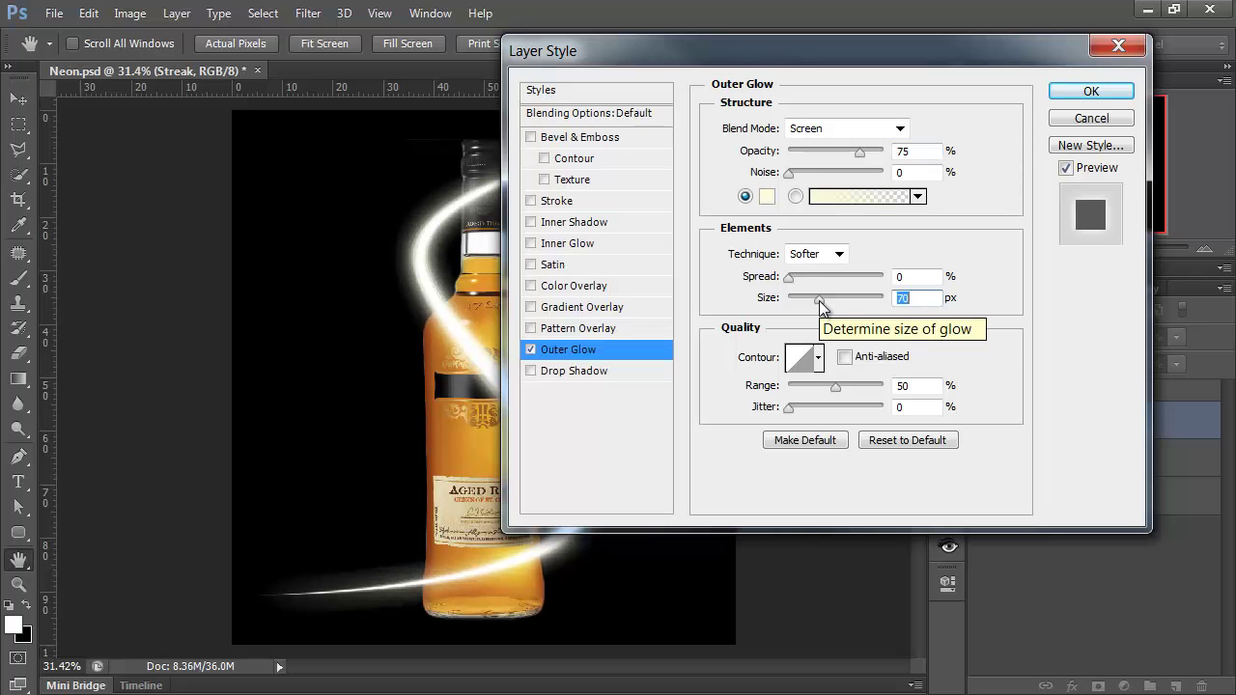
{"action": "left_click", "coordinate": [801, 131]}
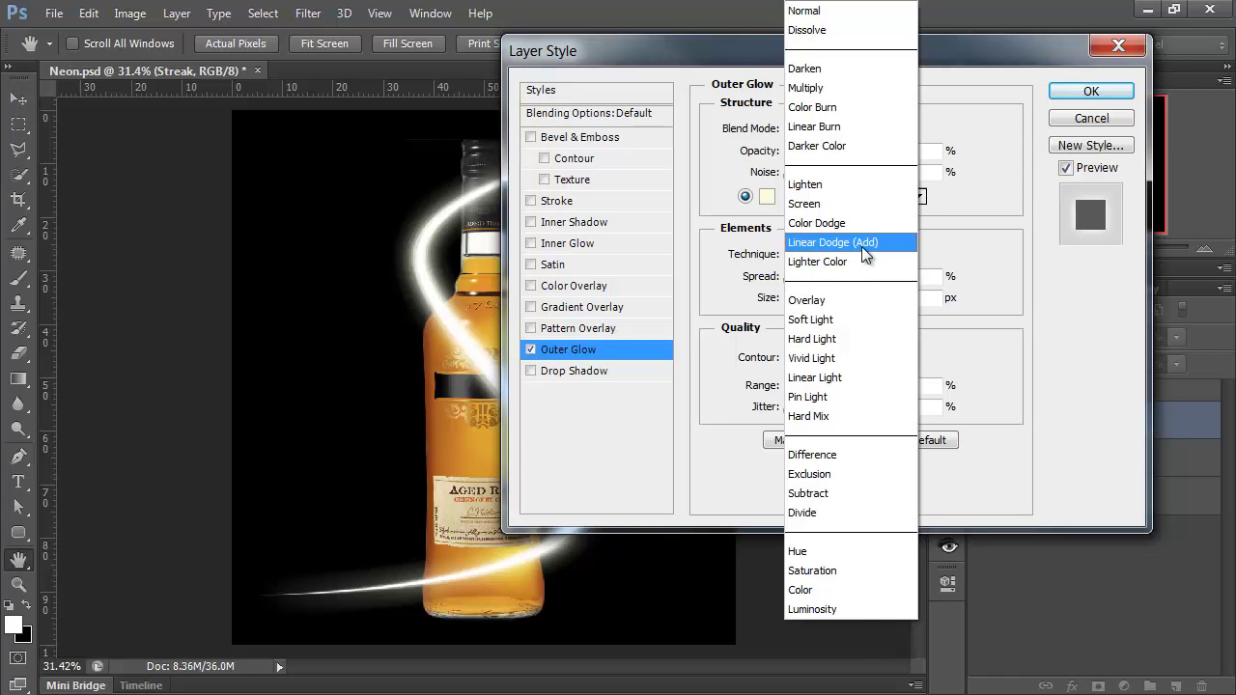
{"action": "left_click", "coordinate": [861, 247]}
{"action": "mouse_move", "coordinate": [802, 61]}
{"action": "left_mouse_down"}
{"action": "mouse_move", "coordinate": [999, 70]}
{"action": "mouse_move", "coordinate": [983, 69]}
{"action": "left_mouse_up"}
{"action": "left_click", "coordinate": [975, 138]}
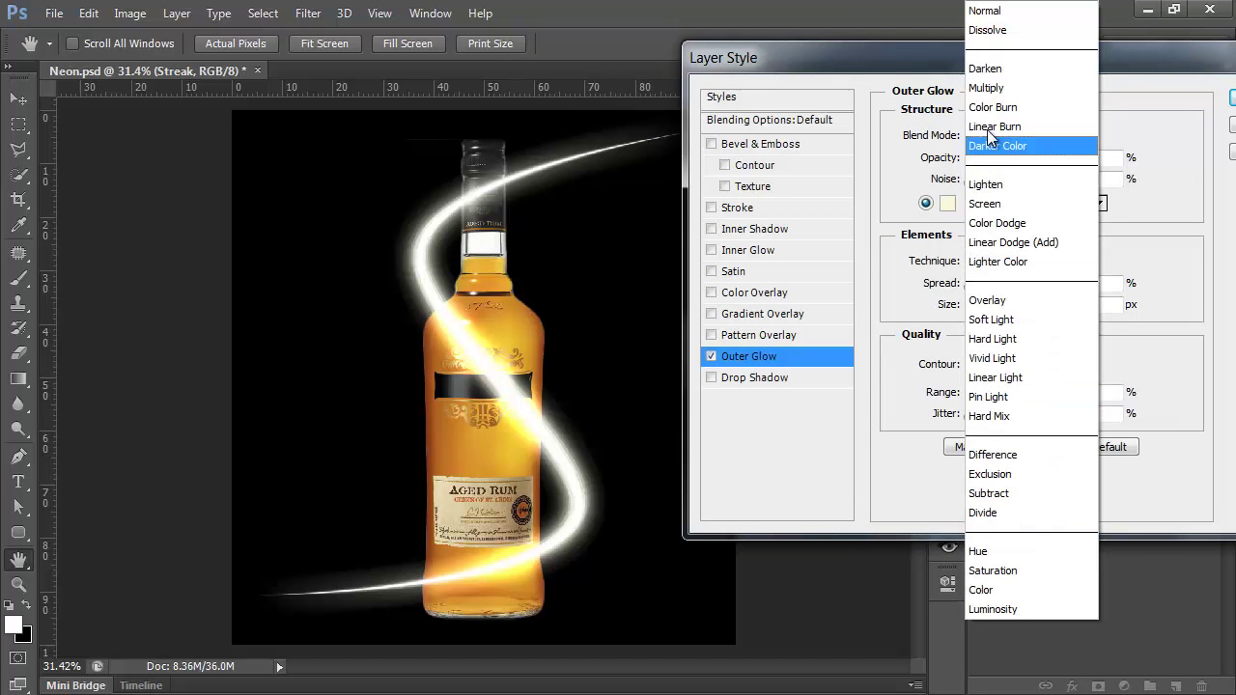
{"action": "left_click", "coordinate": [1009, 205]}
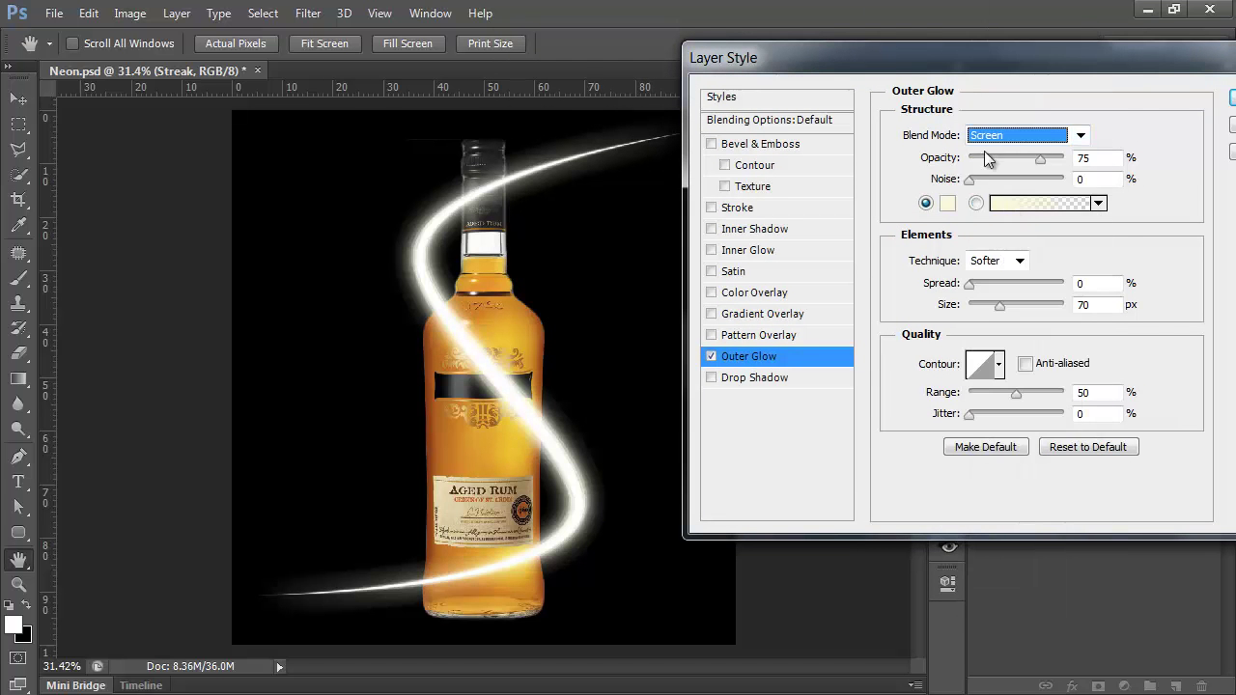
{"action": "left_click", "coordinate": [985, 136]}
{"action": "left_click", "coordinate": [1004, 241]}
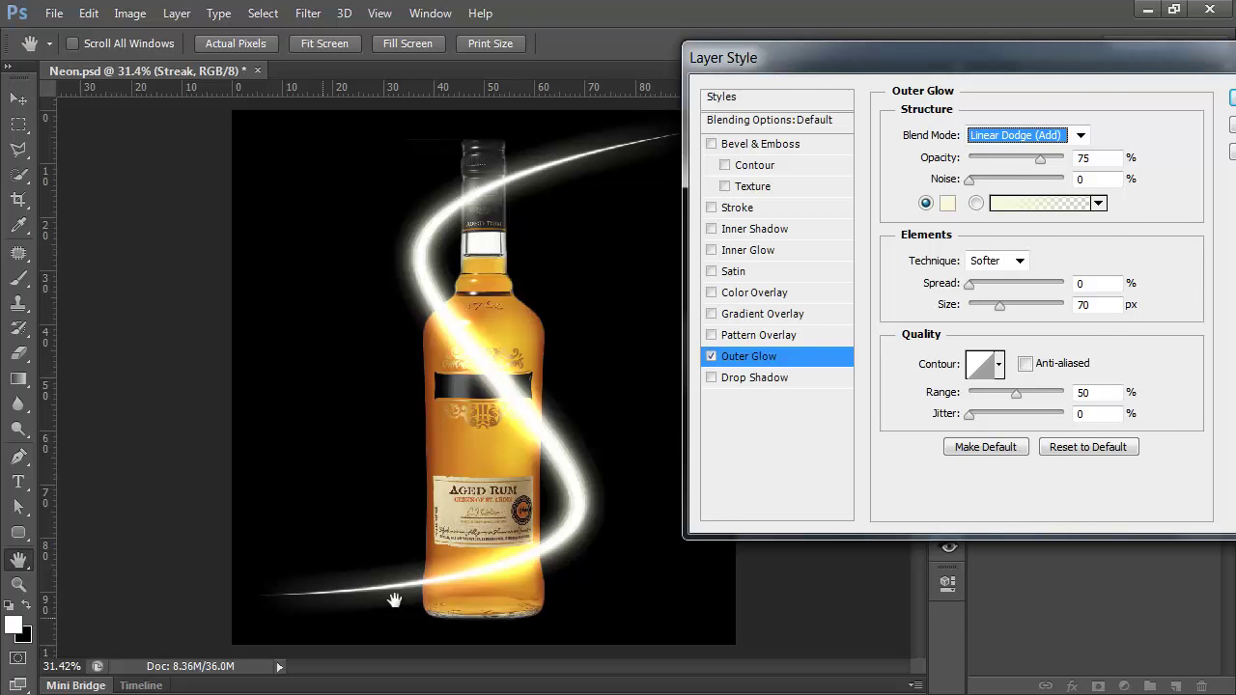
{"action": "left_click_drag", "start_coordinate": [1021, 56], "coordinate": [866, 35]}
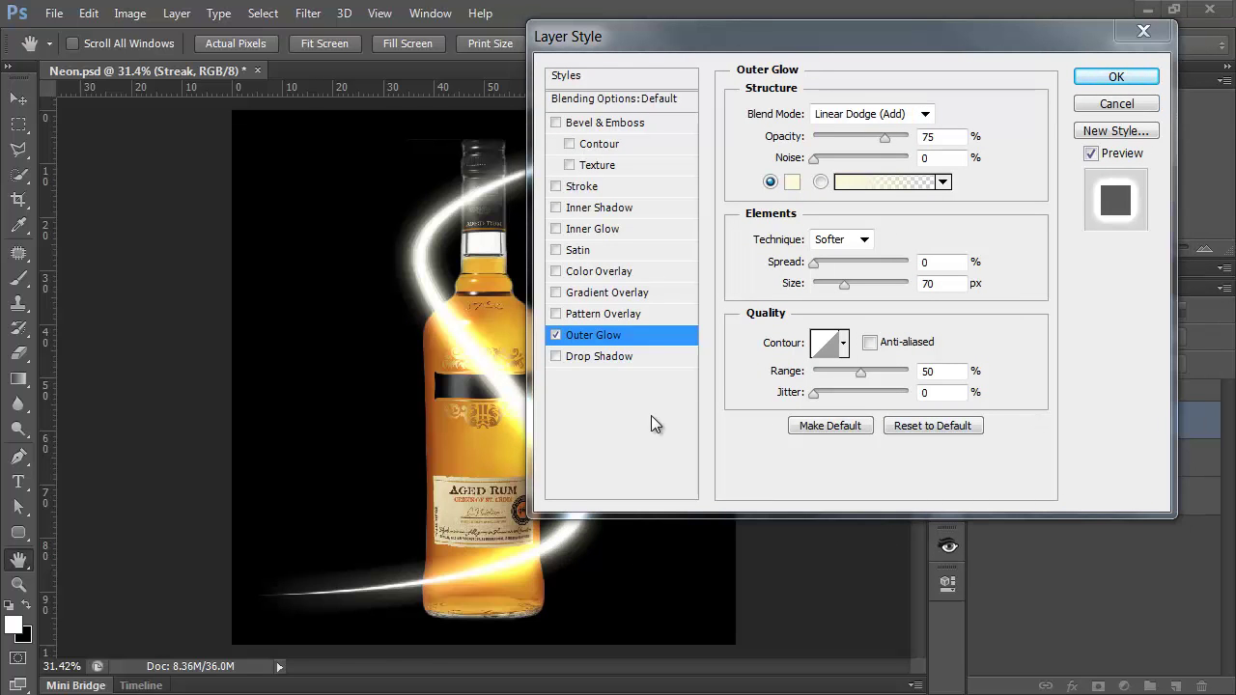
Step: Add a saturated yellow Inner Glow blended in Linear Burn
{"action": "left_click", "coordinate": [578, 232]}
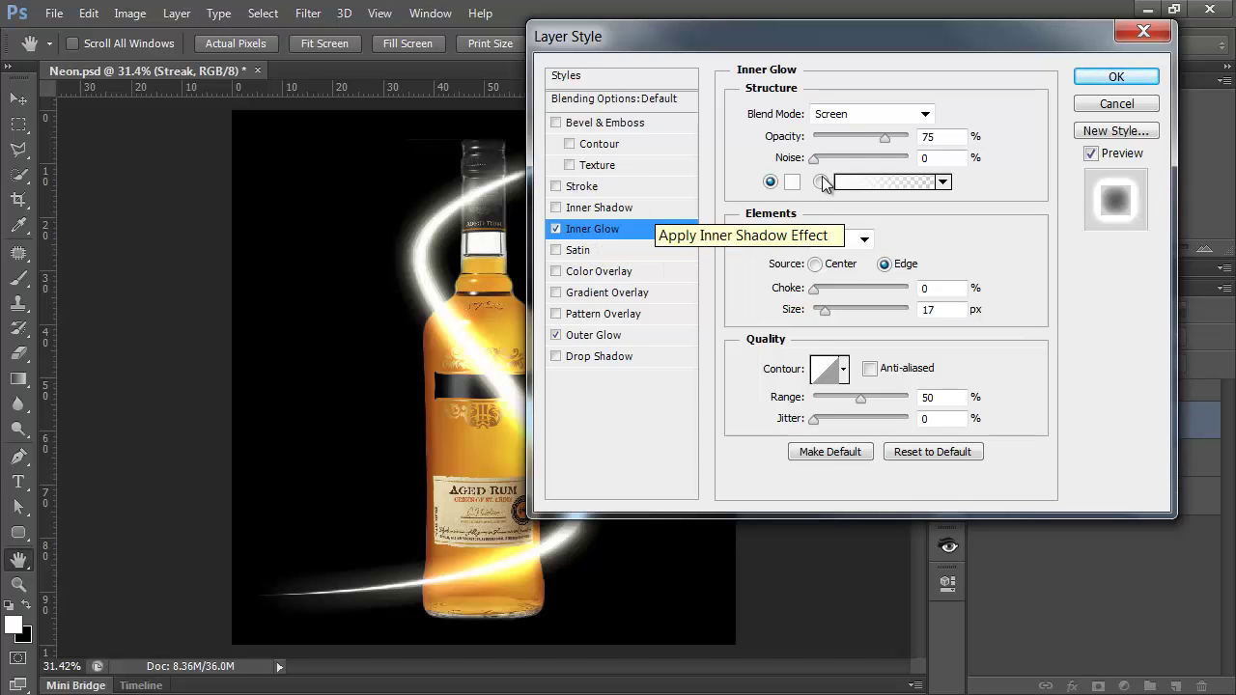
{"action": "left_click", "coordinate": [790, 184]}
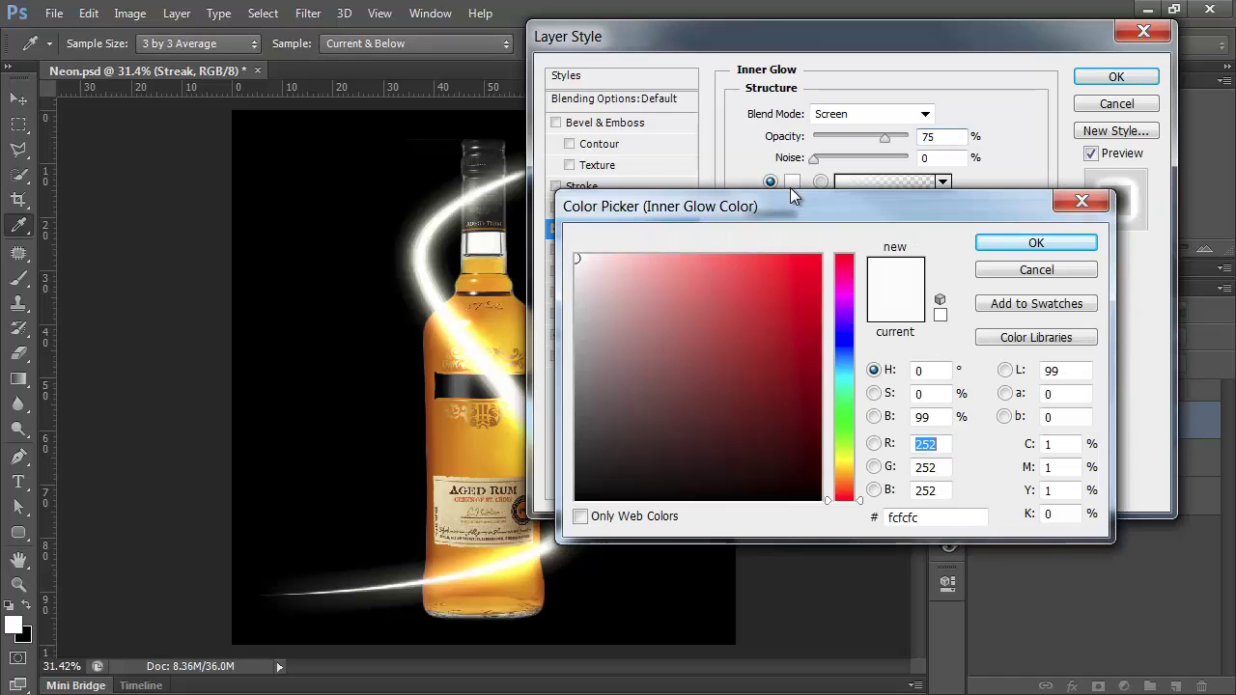
{"action": "left_click", "coordinate": [841, 462]}
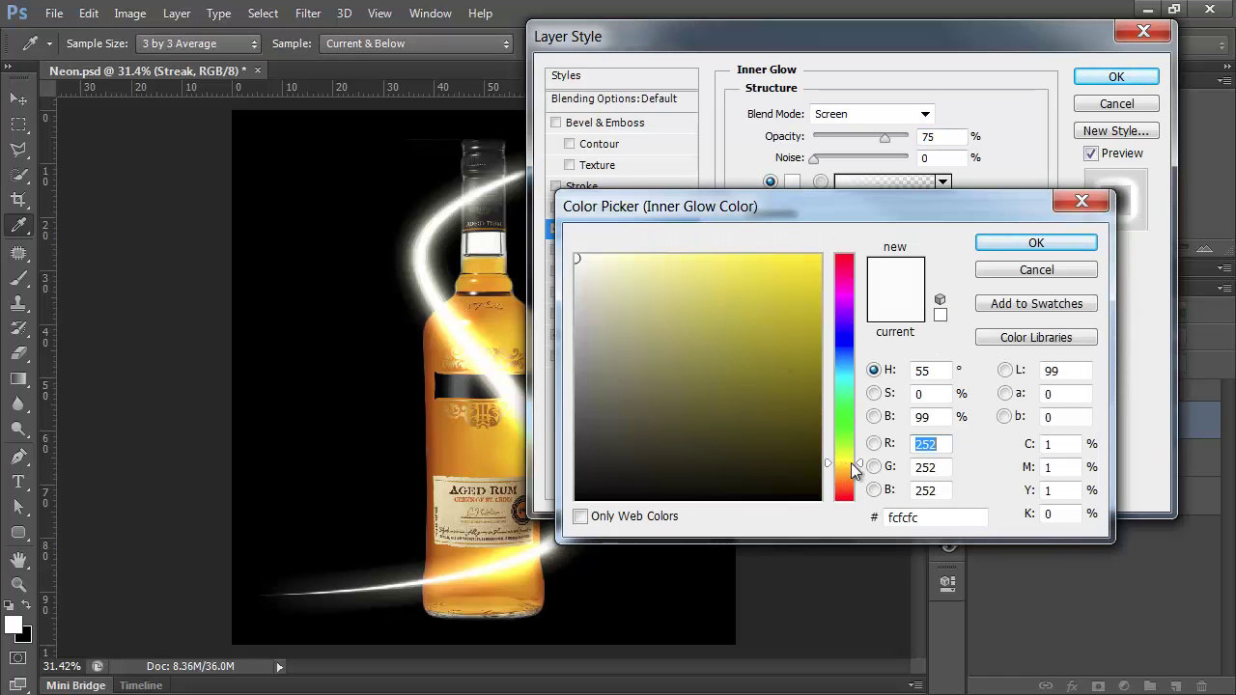
{"action": "left_click", "coordinate": [725, 266]}
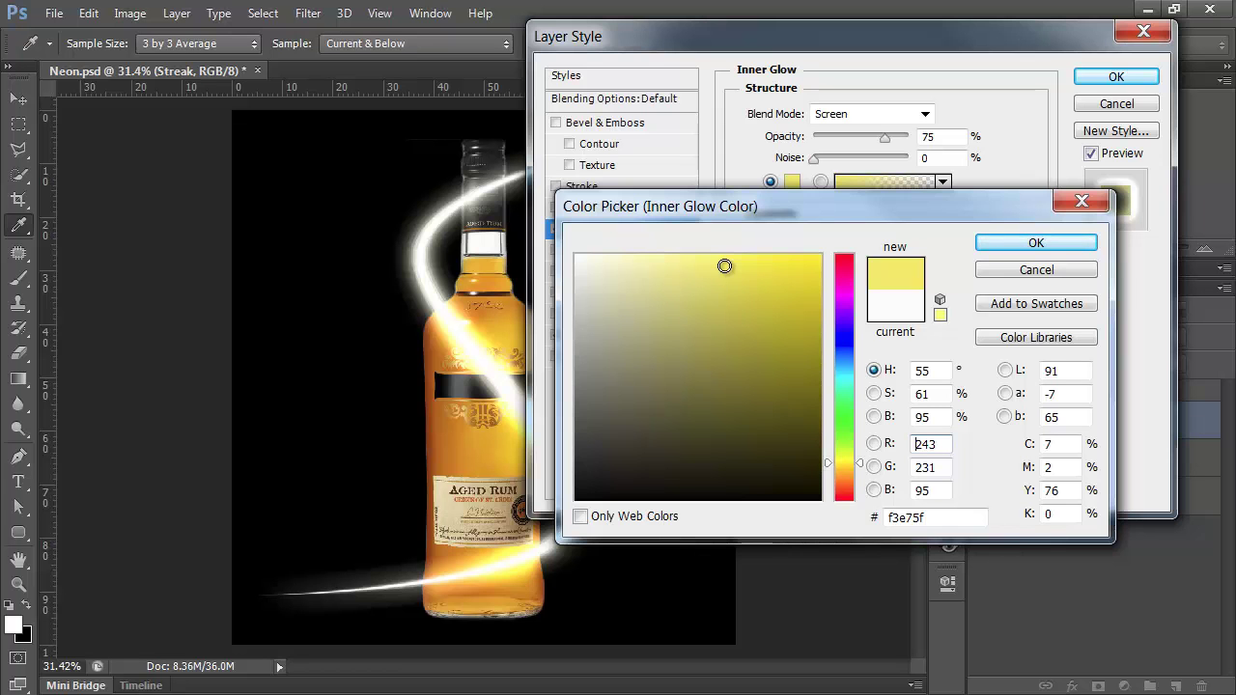
{"action": "left_click", "coordinate": [1067, 242]}
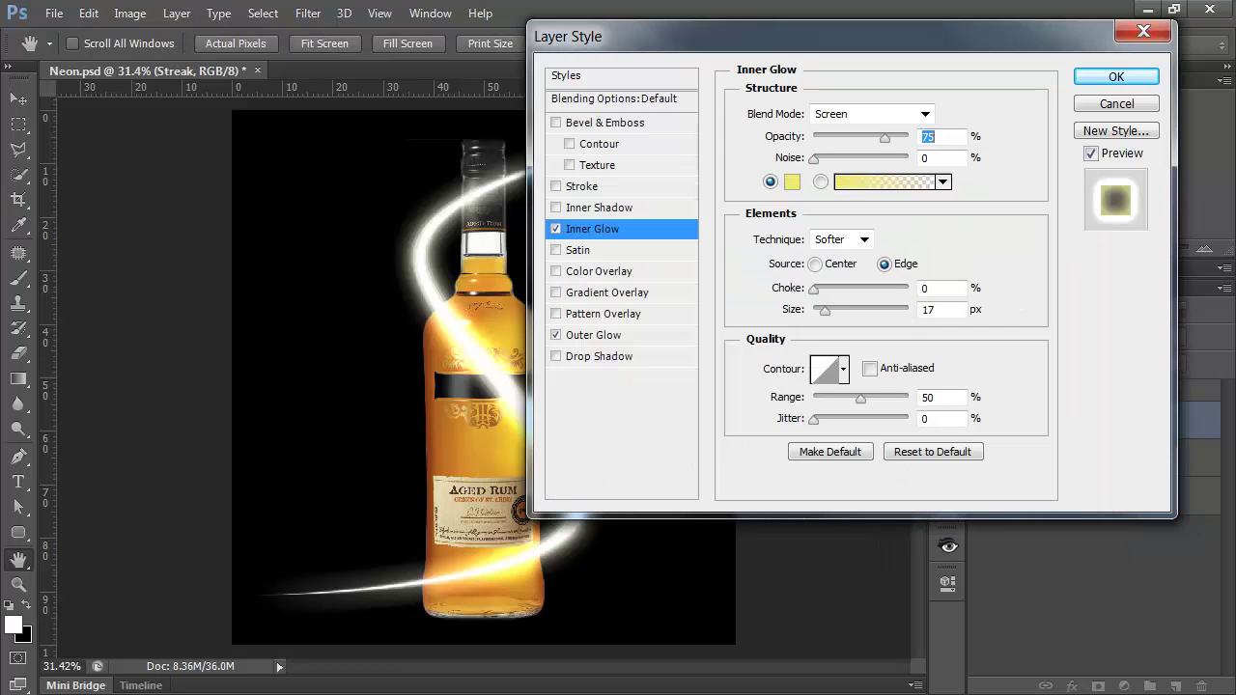
{"action": "left_click", "coordinate": [845, 115]}
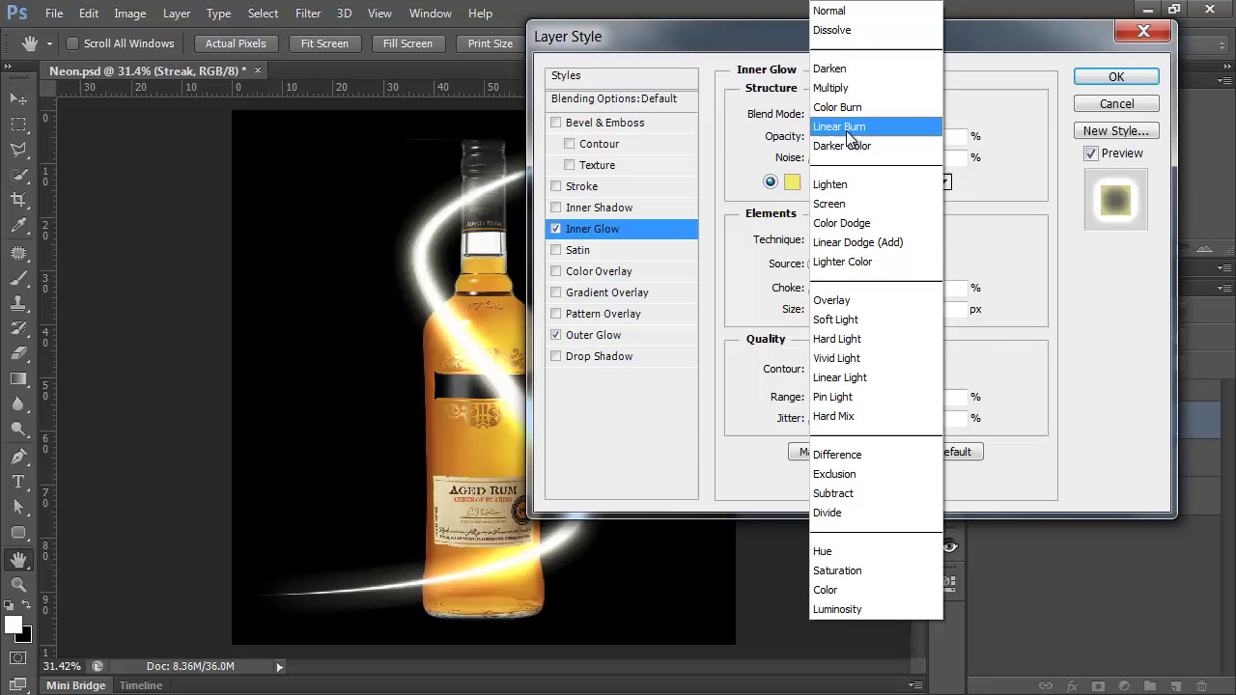
{"action": "left_click", "coordinate": [843, 126]}
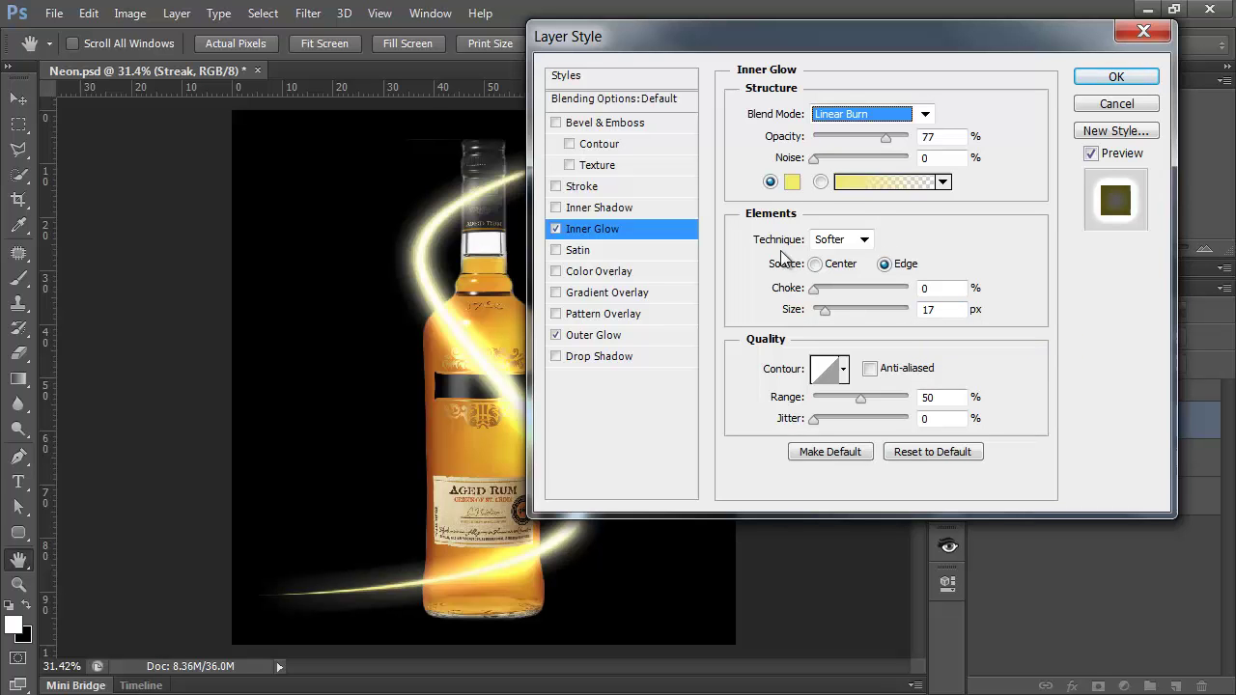
Step: Set the inner glow technique to Softer with 17 px size, toggling it off and on to compare
{"action": "left_click", "coordinate": [864, 241]}
{"action": "left_click", "coordinate": [852, 280]}
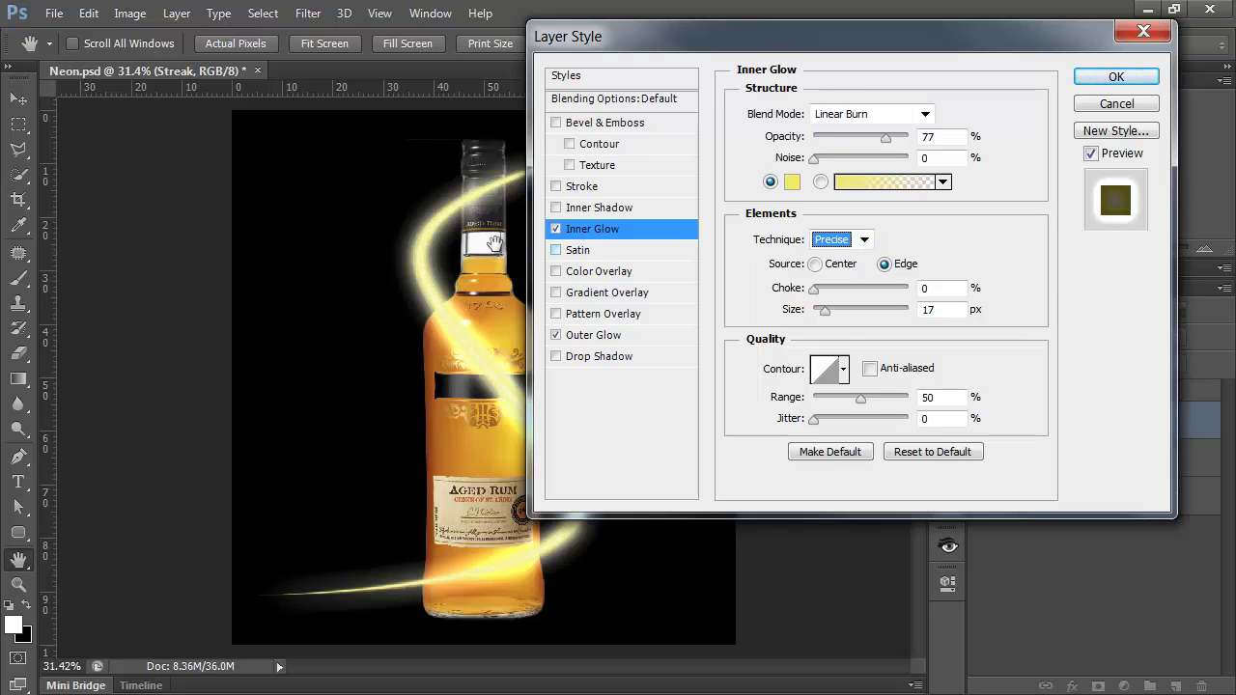
{"action": "left_click_drag", "start_coordinate": [824, 310], "coordinate": [816, 318]}
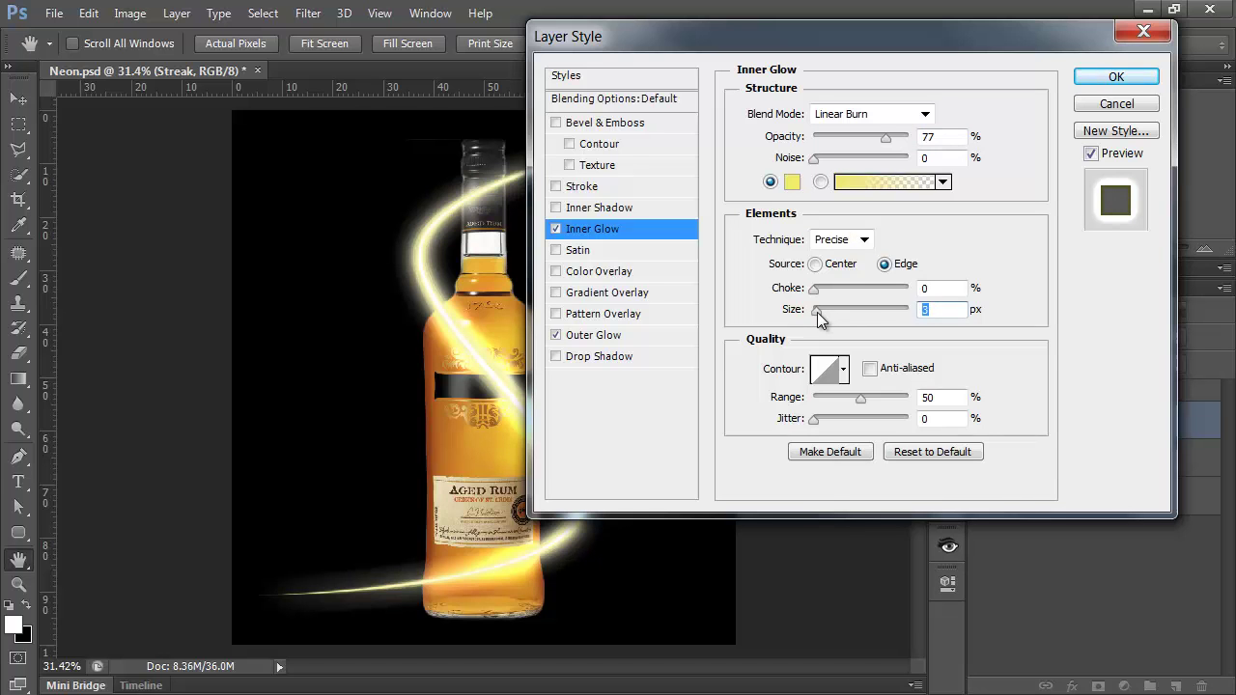
{"action": "left_click", "coordinate": [850, 241]}
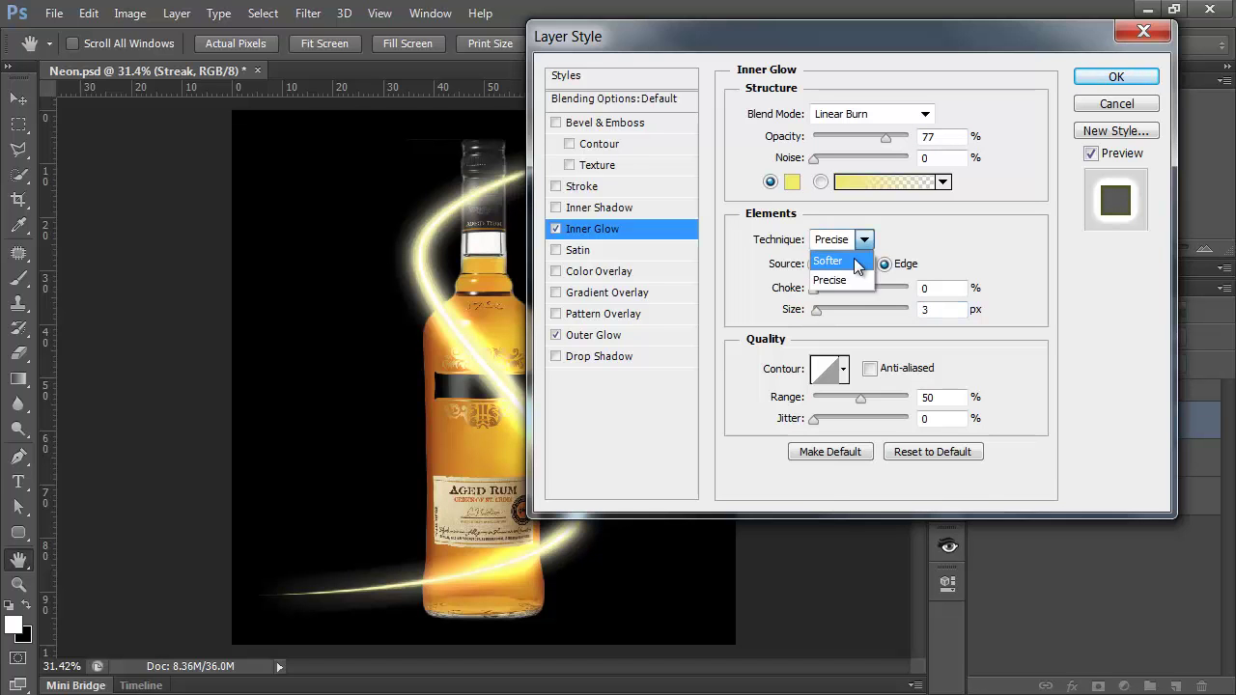
{"action": "left_click", "coordinate": [833, 261]}
{"action": "left_click_drag", "start_coordinate": [818, 312], "coordinate": [826, 319]}
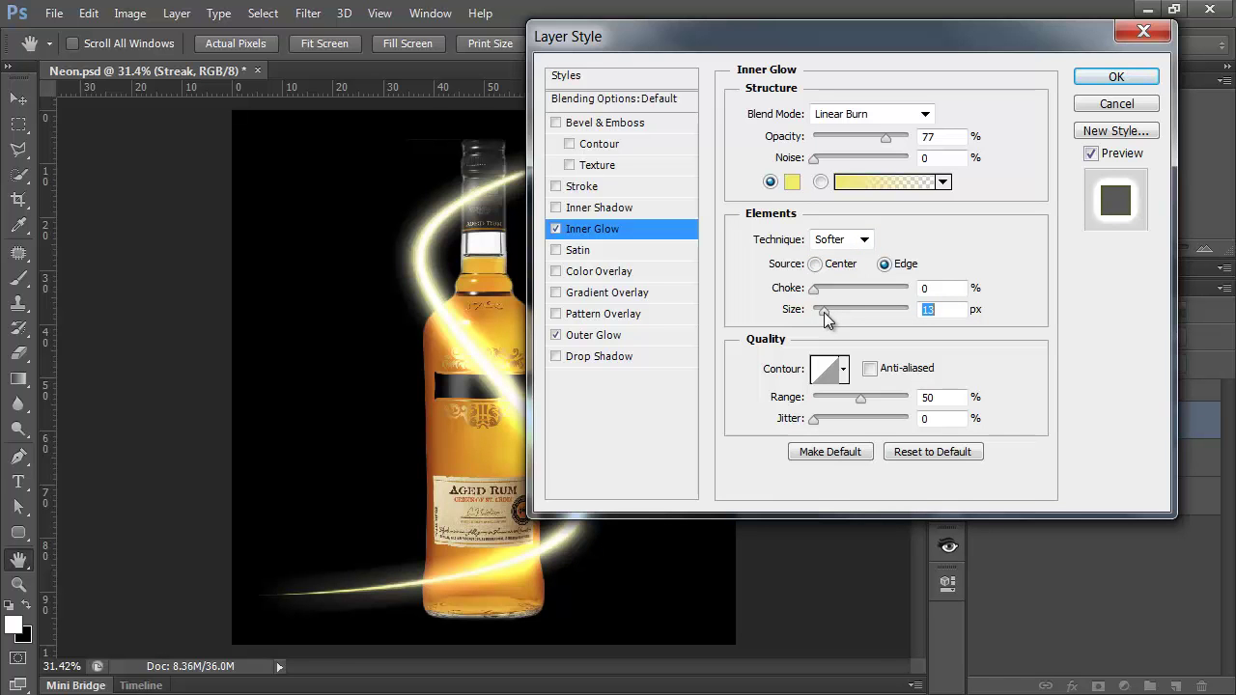
{"action": "type", "text": "17"}
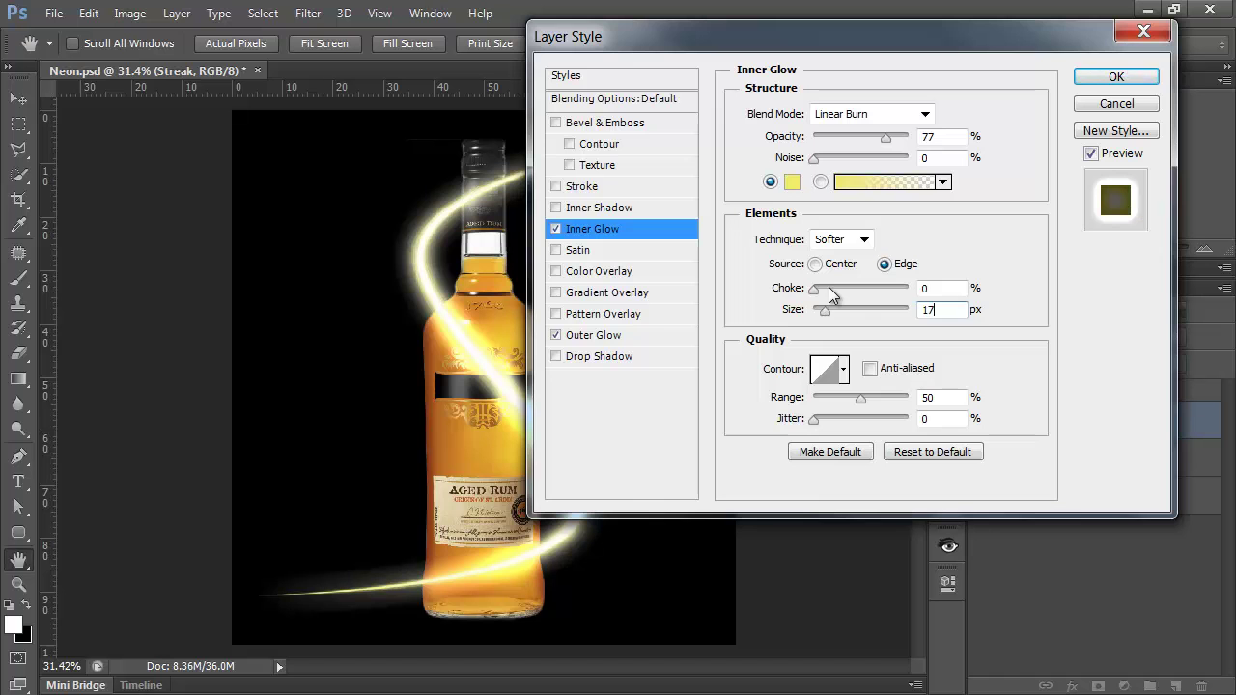
{"action": "left_click", "coordinate": [557, 230]}
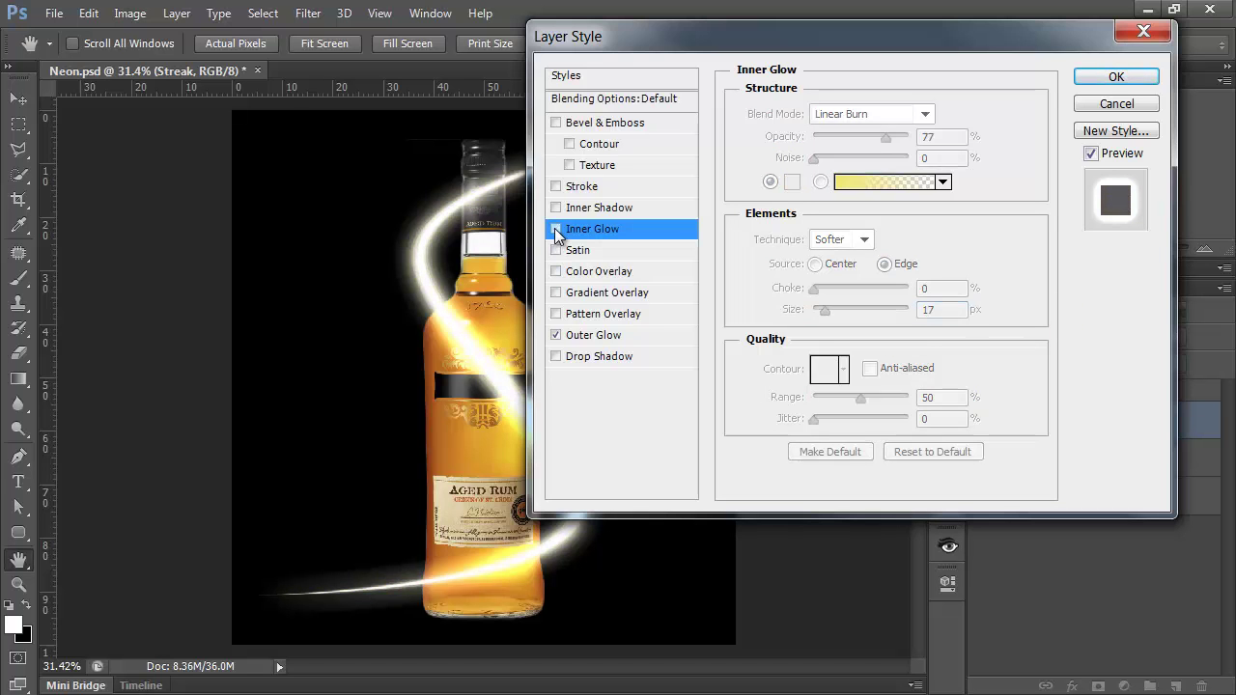
{"action": "left_click", "coordinate": [556, 230]}
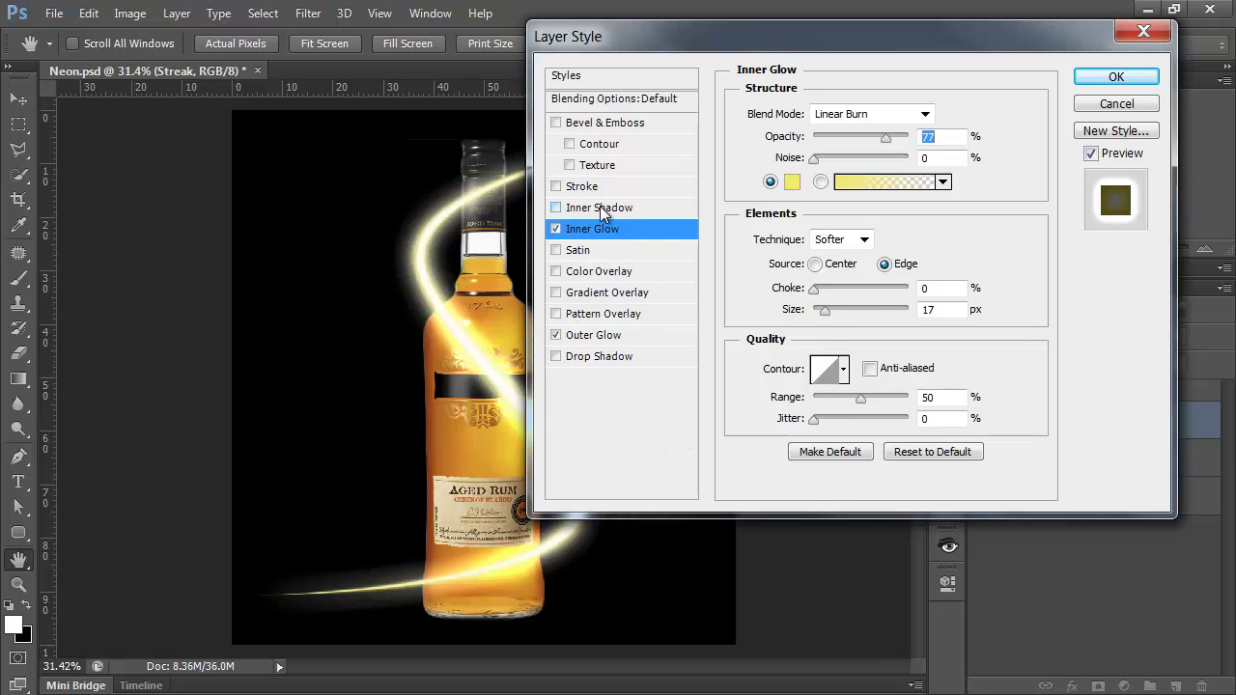
Step: Add a bright yellow Inner Shadow with Hard Light blend mode
{"action": "left_click", "coordinate": [569, 212]}
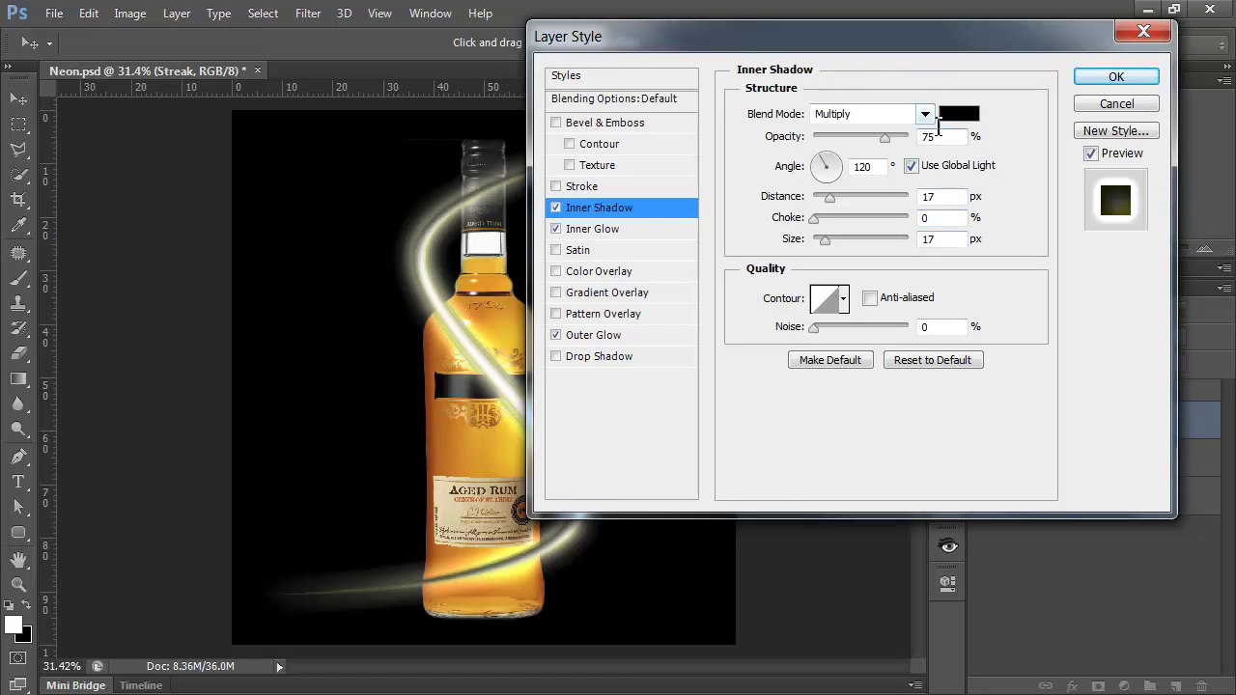
{"action": "left_click", "coordinate": [961, 115]}
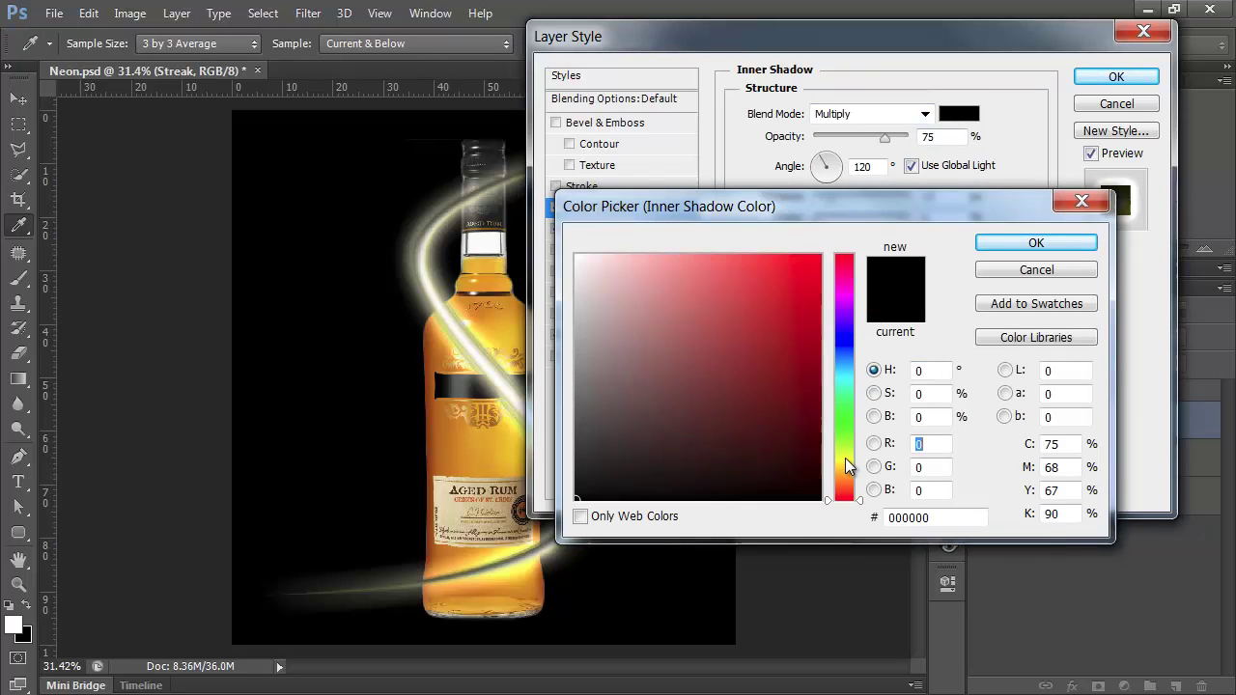
{"action": "left_click_drag", "start_coordinate": [845, 457], "coordinate": [841, 461]}
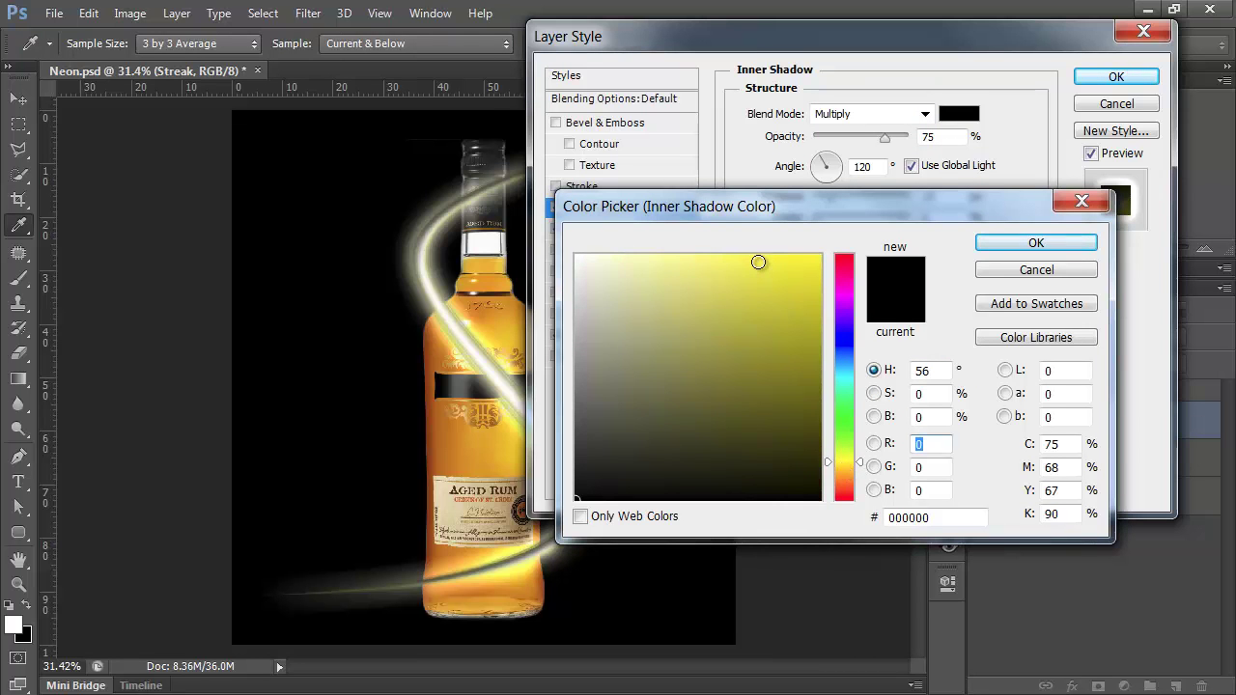
{"action": "left_click_drag", "start_coordinate": [760, 264], "coordinate": [766, 262]}
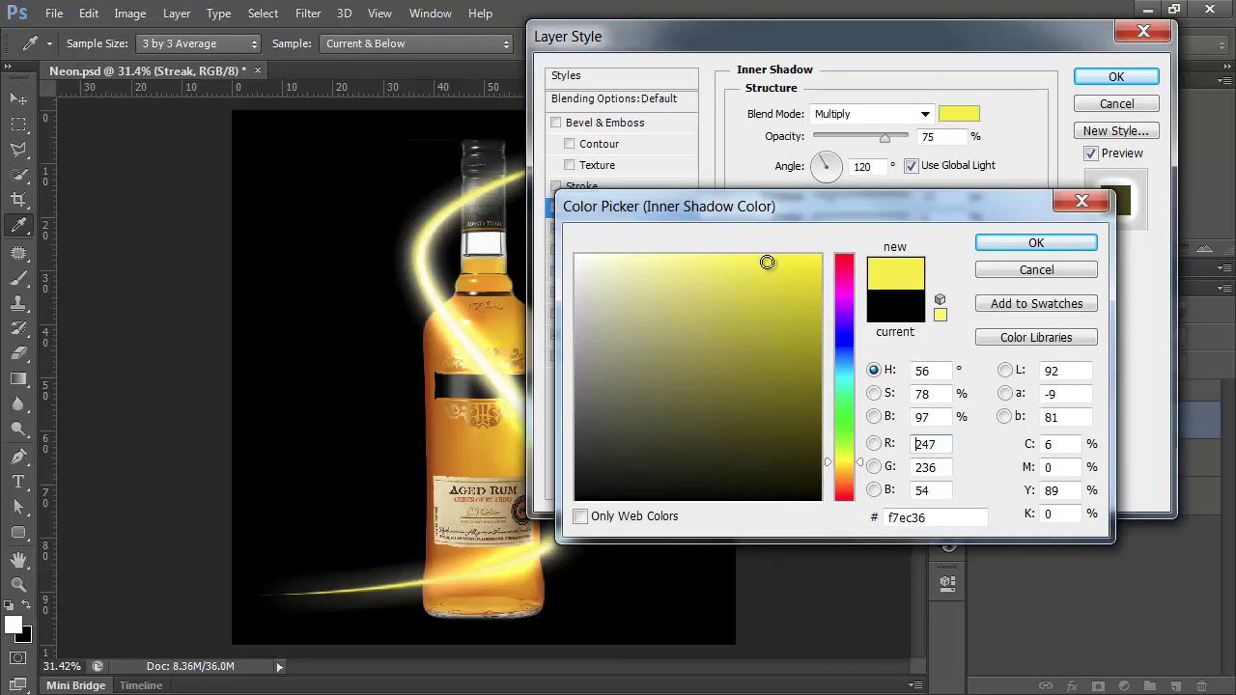
{"action": "left_click", "coordinate": [1035, 243]}
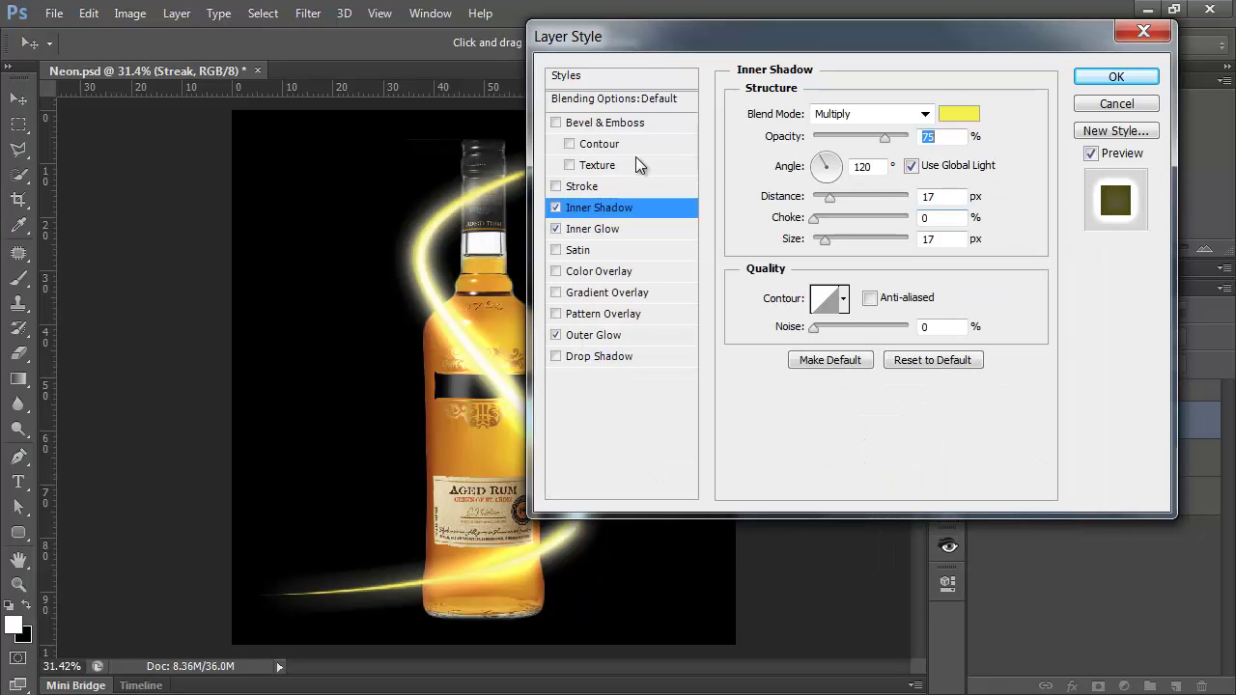
{"action": "left_click", "coordinate": [556, 207]}
{"action": "left_click", "coordinate": [557, 208]}
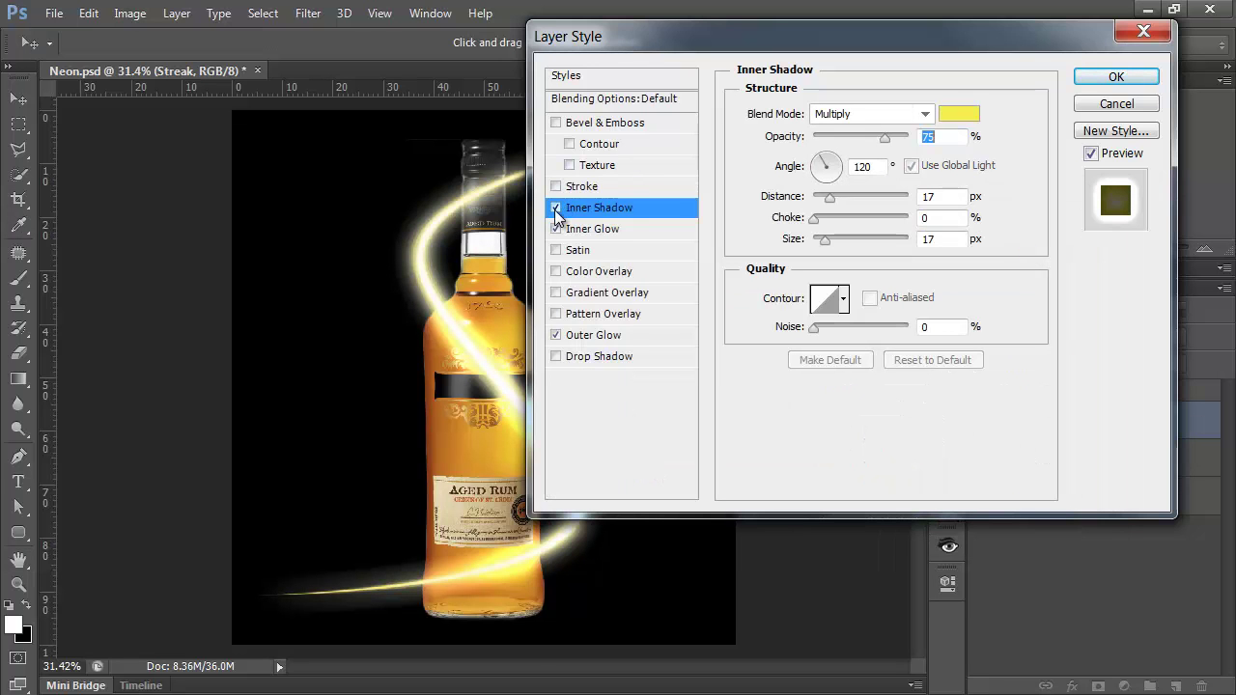
{"action": "left_click", "coordinate": [855, 114]}
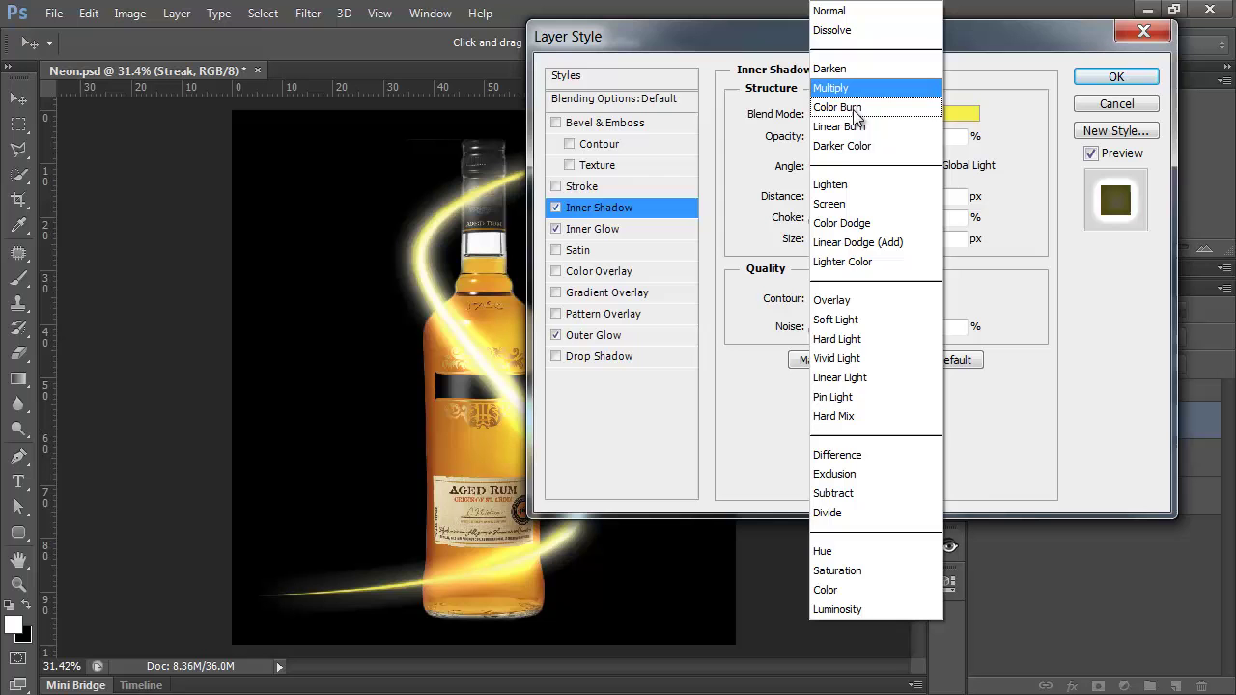
{"action": "left_click", "coordinate": [836, 339]}
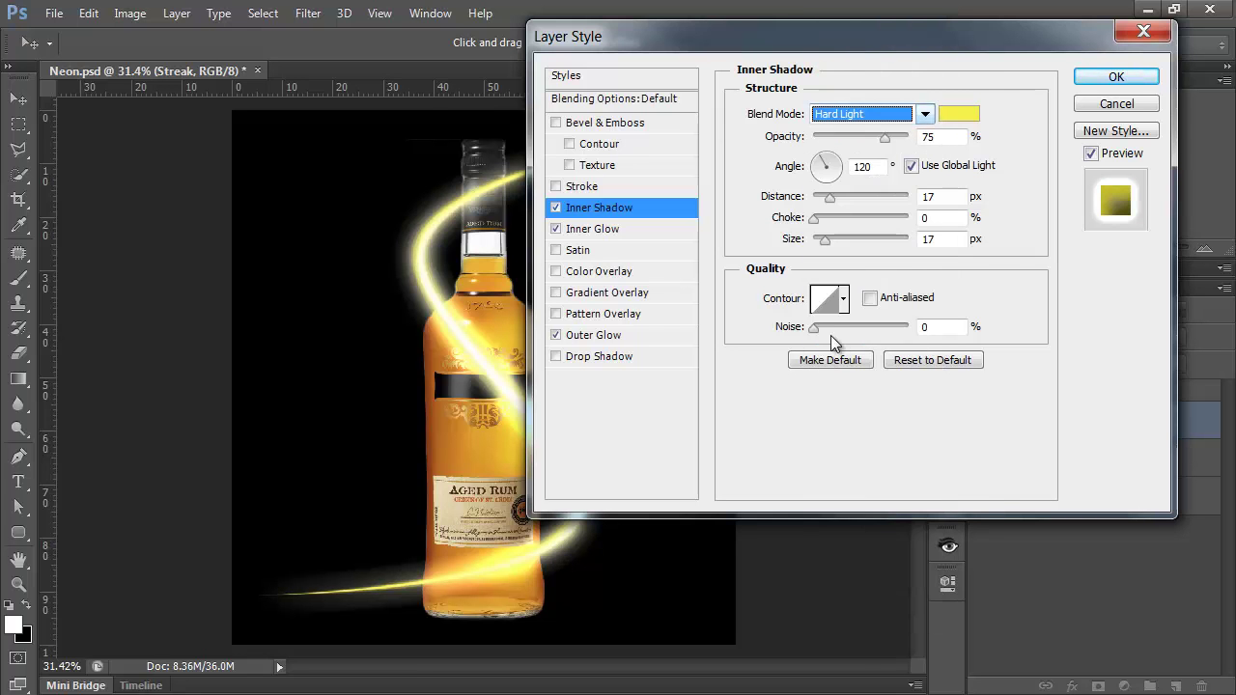
Step: Refine the inner shadow to a richer yellow (efe329), apply the layer style, and collapse the effects list
{"action": "left_click", "coordinate": [956, 116]}
{"action": "left_click", "coordinate": [795, 284]}
{"action": "left_click", "coordinate": [704, 262]}
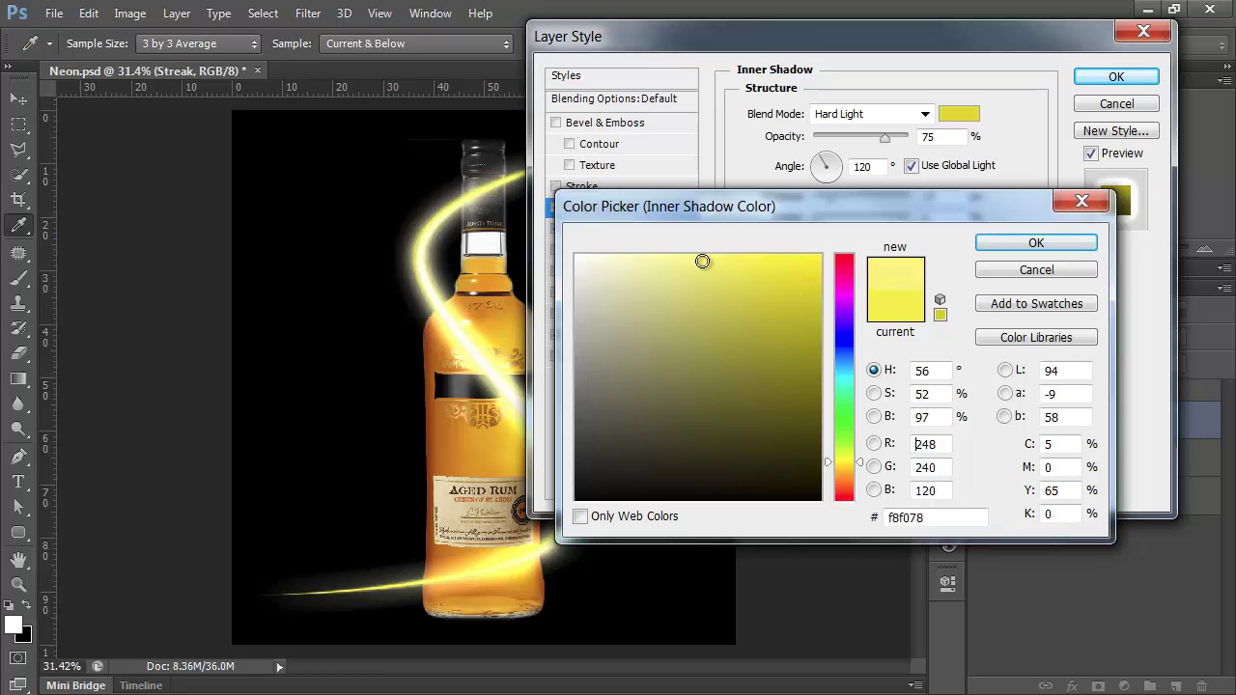
{"action": "left_click", "coordinate": [713, 271]}
{"action": "left_click", "coordinate": [731, 274]}
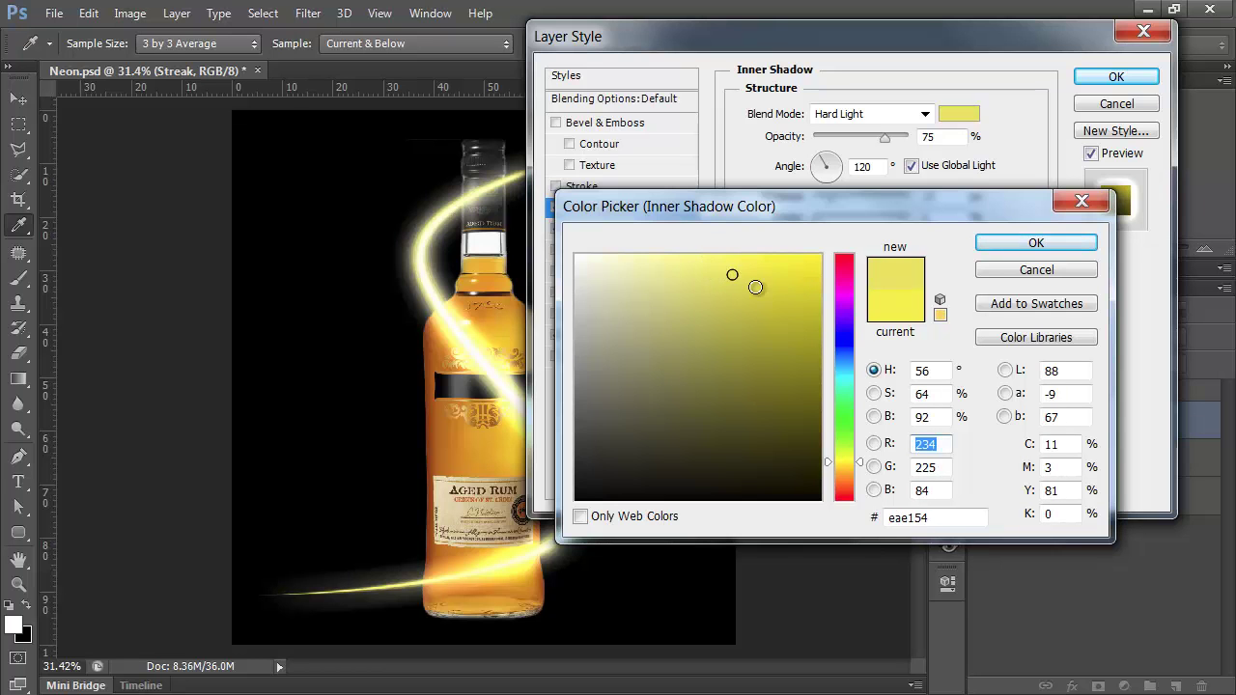
{"action": "left_click", "coordinate": [755, 287]}
{"action": "left_click", "coordinate": [784, 274]}
{"action": "left_click", "coordinate": [773, 268]}
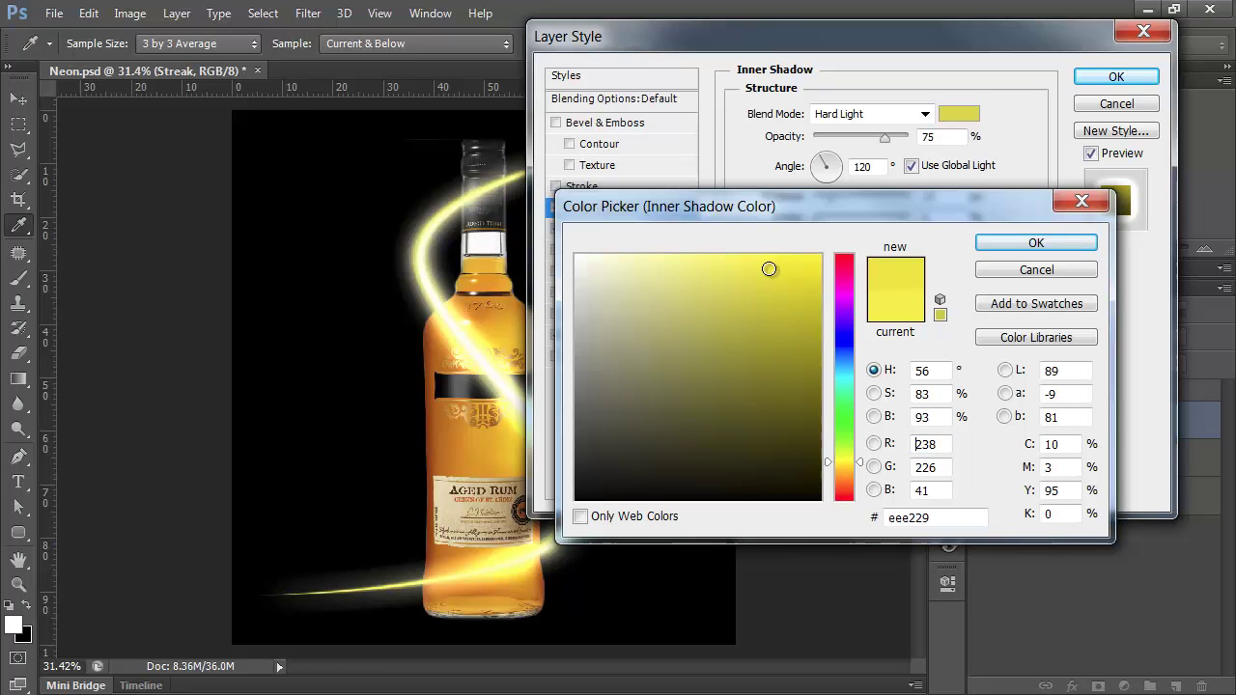
{"action": "left_click", "coordinate": [734, 268]}
{"action": "left_click", "coordinate": [756, 267]}
{"action": "left_click", "coordinate": [762, 268]}
{"action": "left_click", "coordinate": [770, 268]}
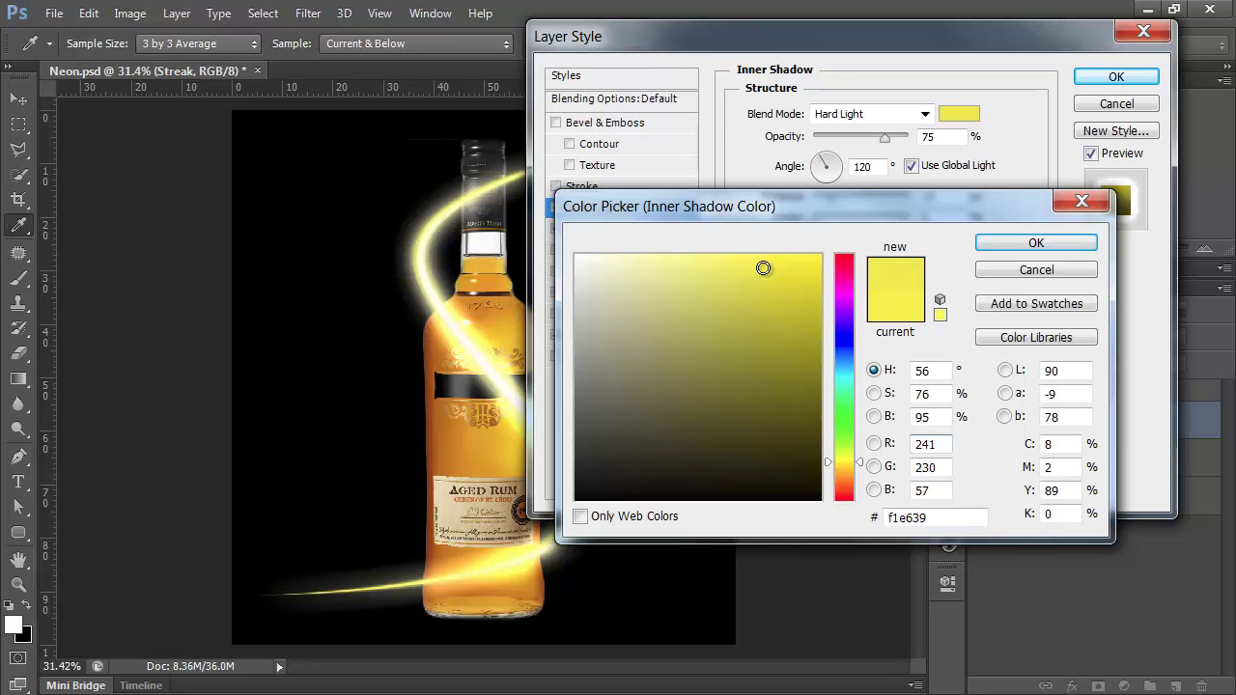
{"action": "left_click", "coordinate": [779, 270]}
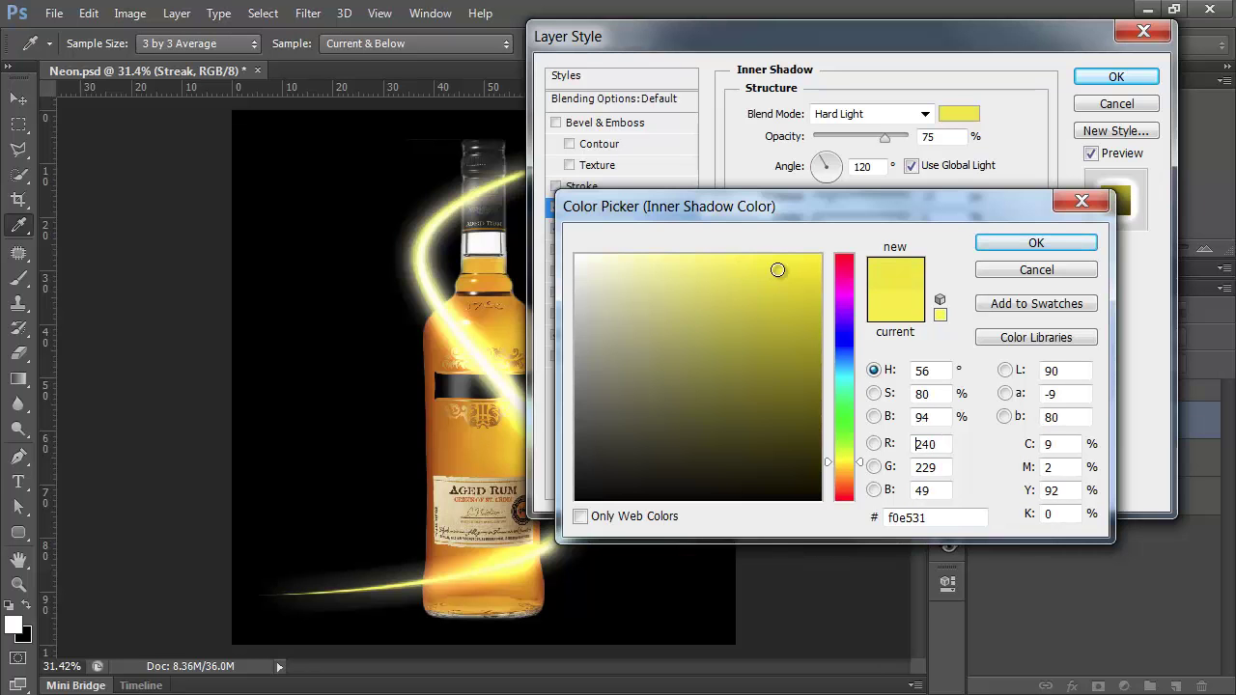
{"action": "left_click", "coordinate": [996, 244]}
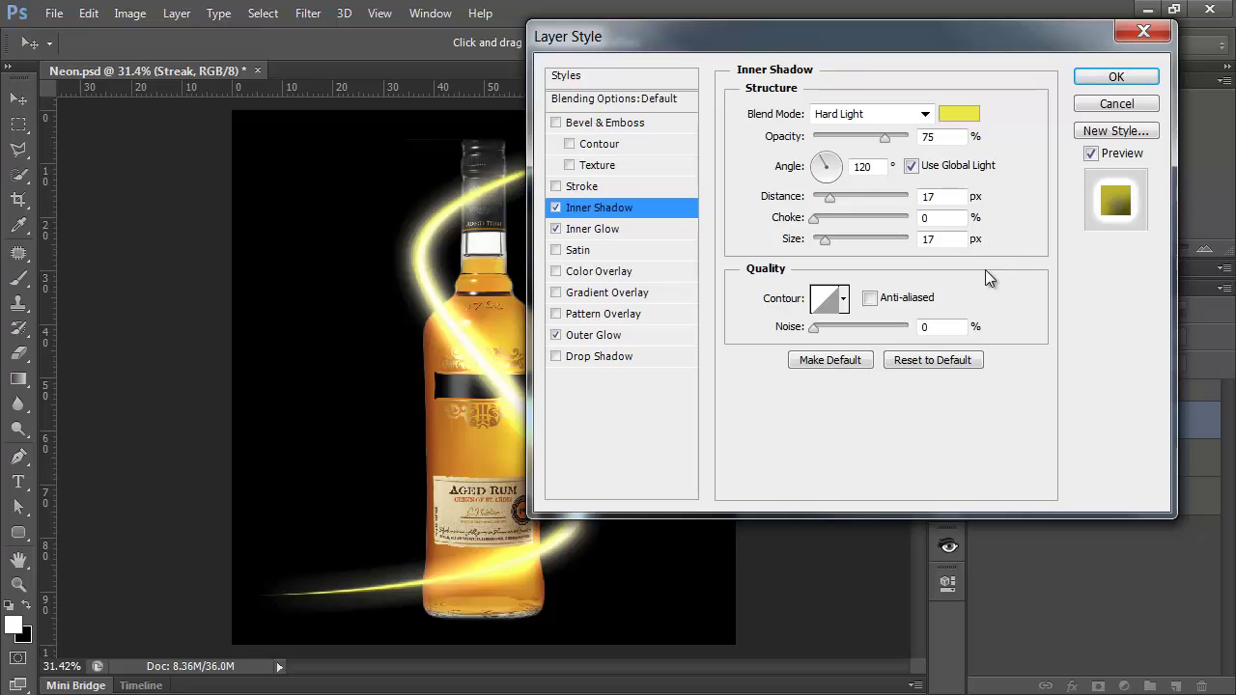
{"action": "left_click", "coordinate": [1115, 77]}
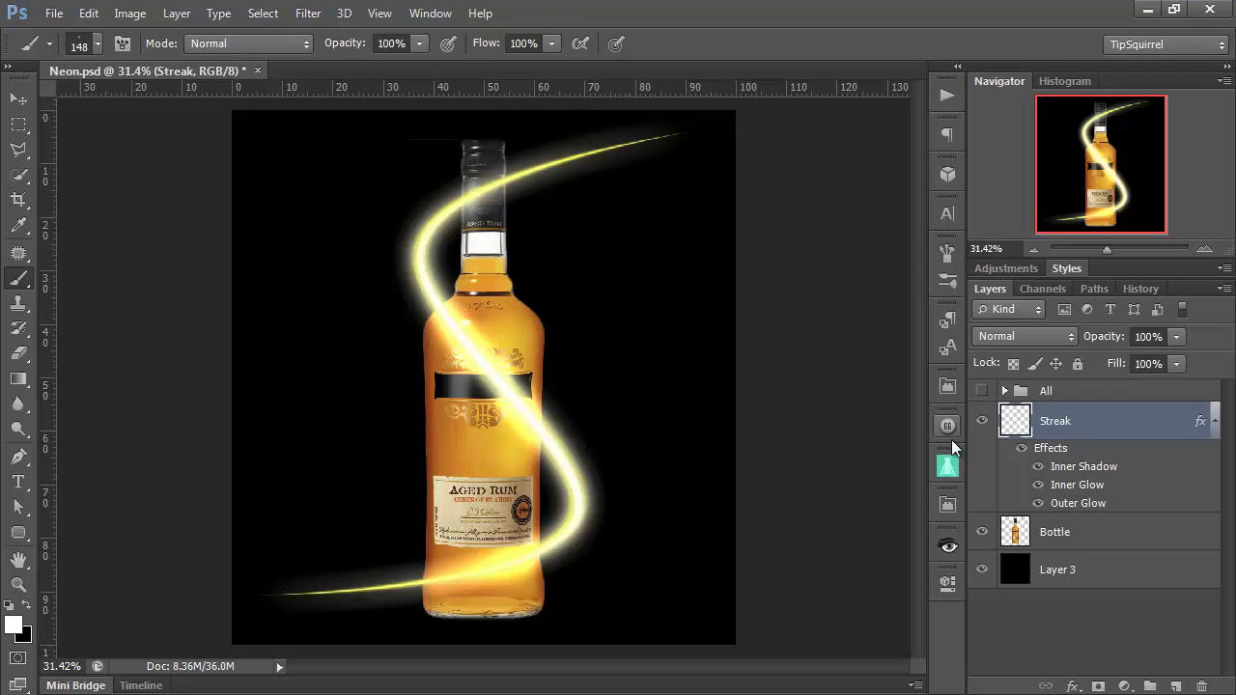
{"action": "left_click", "coordinate": [1213, 421]}
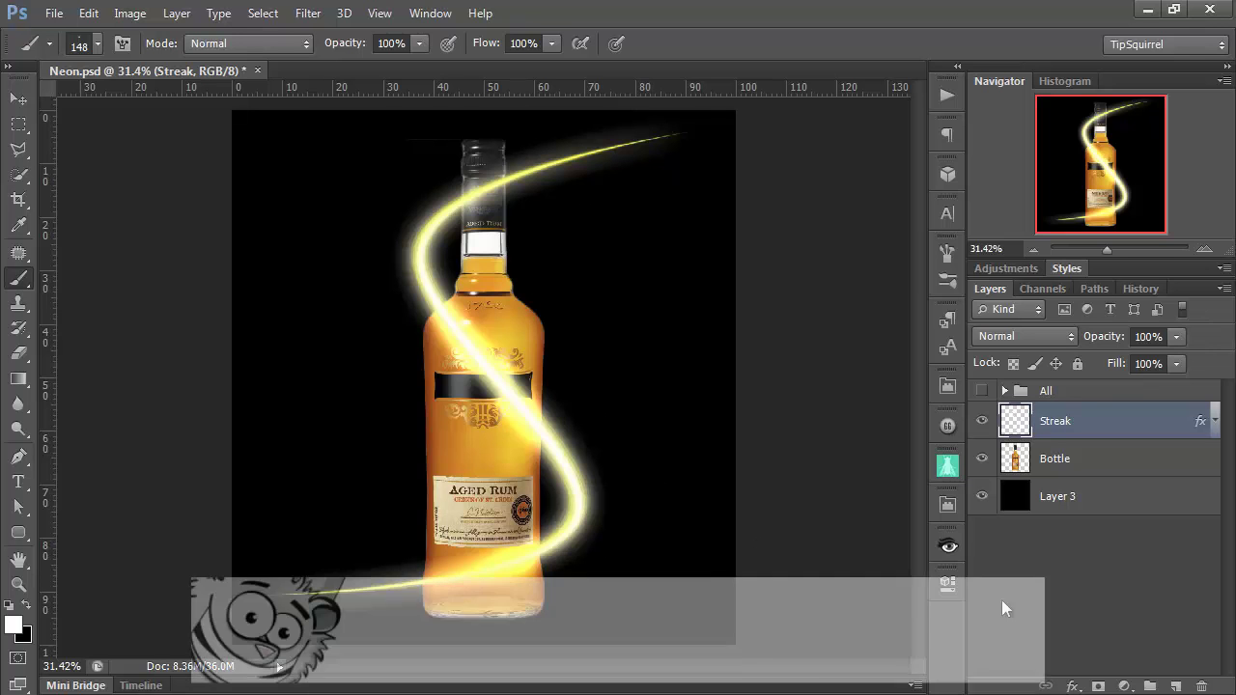
Step: Warp the glowing streak with a mesh, reshaping its curves and top end around the bottle, and commit
{"action": "key", "text": "ctrl+t"}
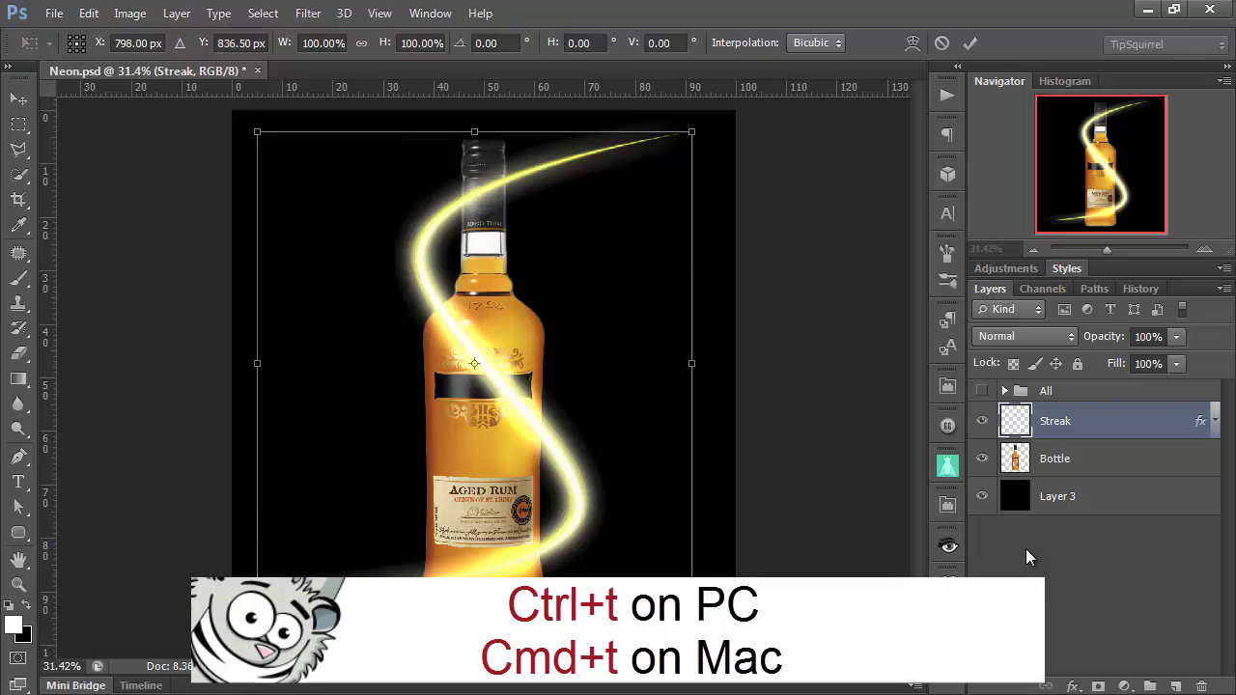
{"action": "right_click", "coordinate": [642, 400]}
{"action": "left_click", "coordinate": [691, 207]}
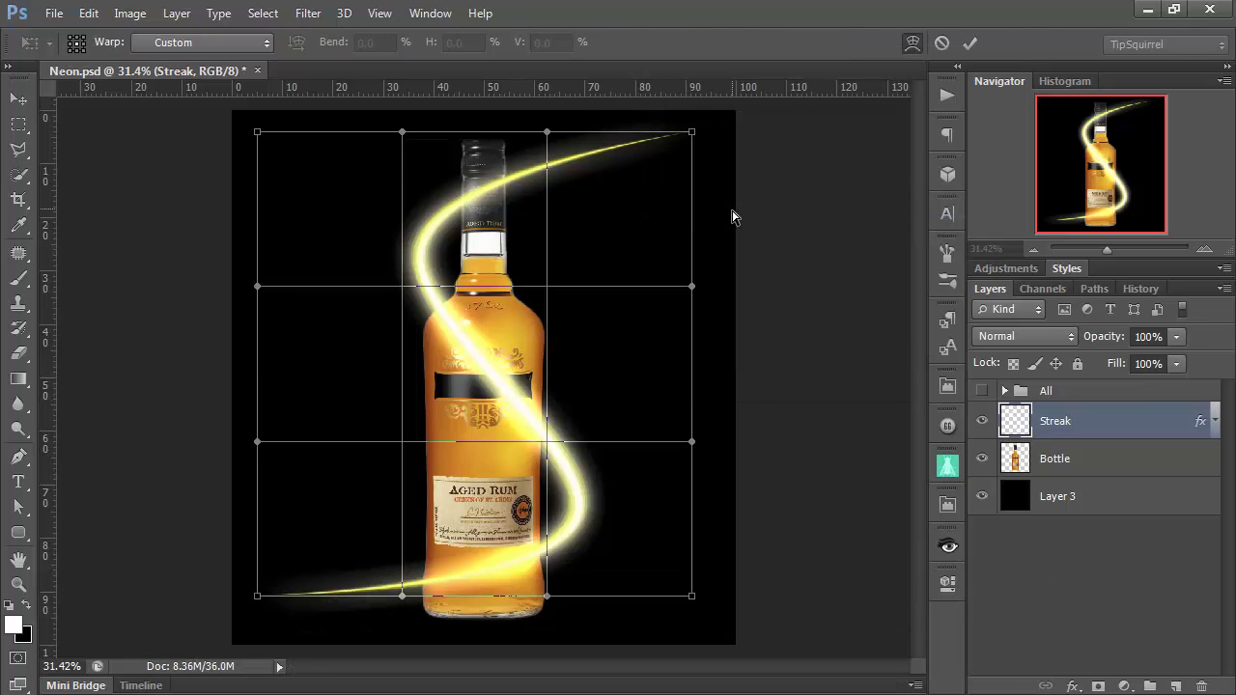
{"action": "left_click_drag", "start_coordinate": [577, 524], "coordinate": [599, 541]}
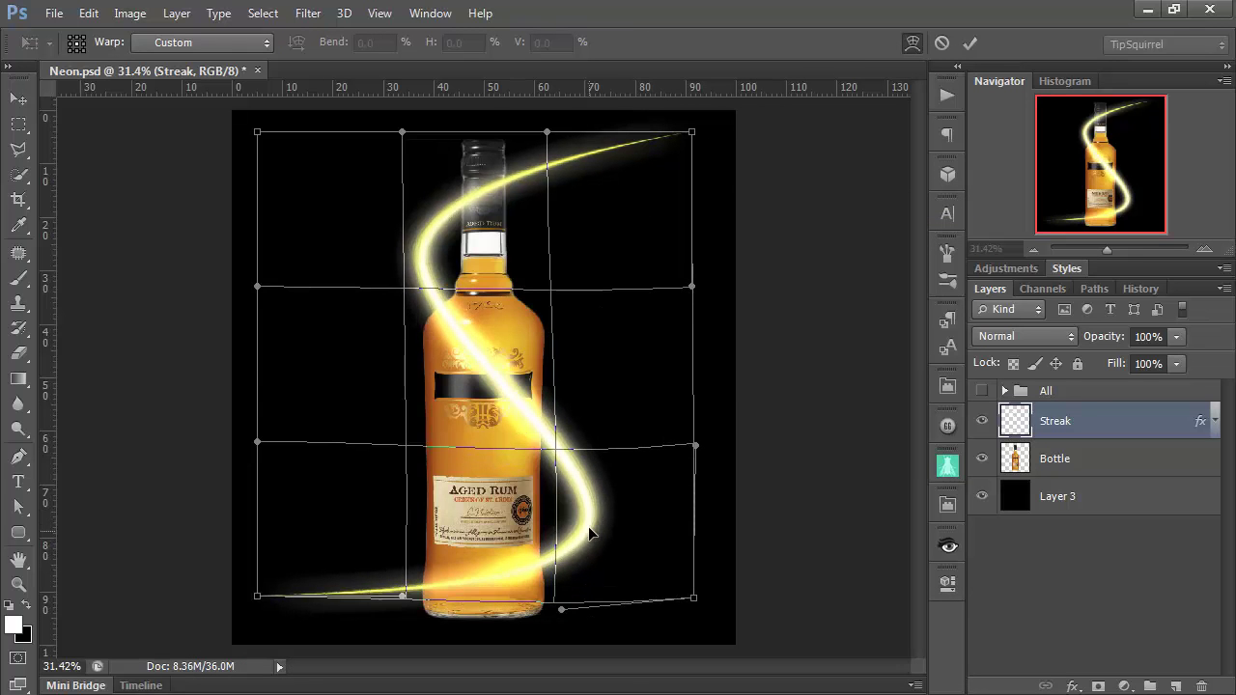
{"action": "left_click_drag", "start_coordinate": [488, 356], "coordinate": [468, 326]}
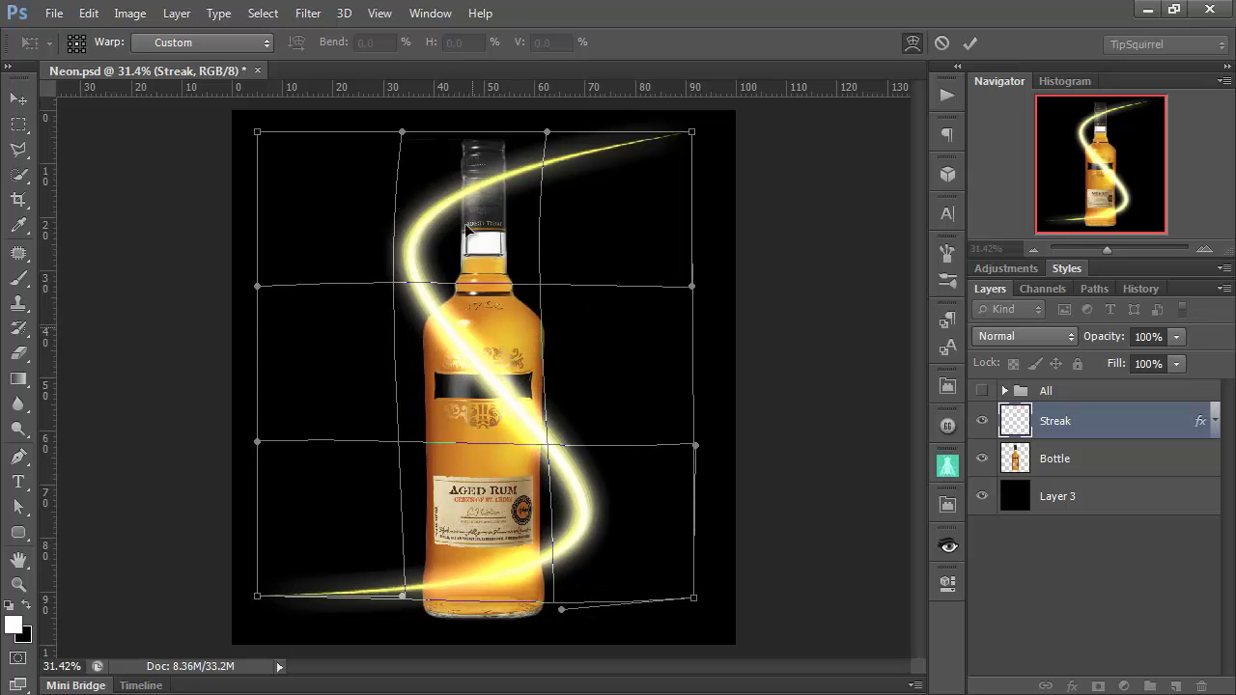
{"action": "left_click_drag", "start_coordinate": [474, 185], "coordinate": [485, 179]}
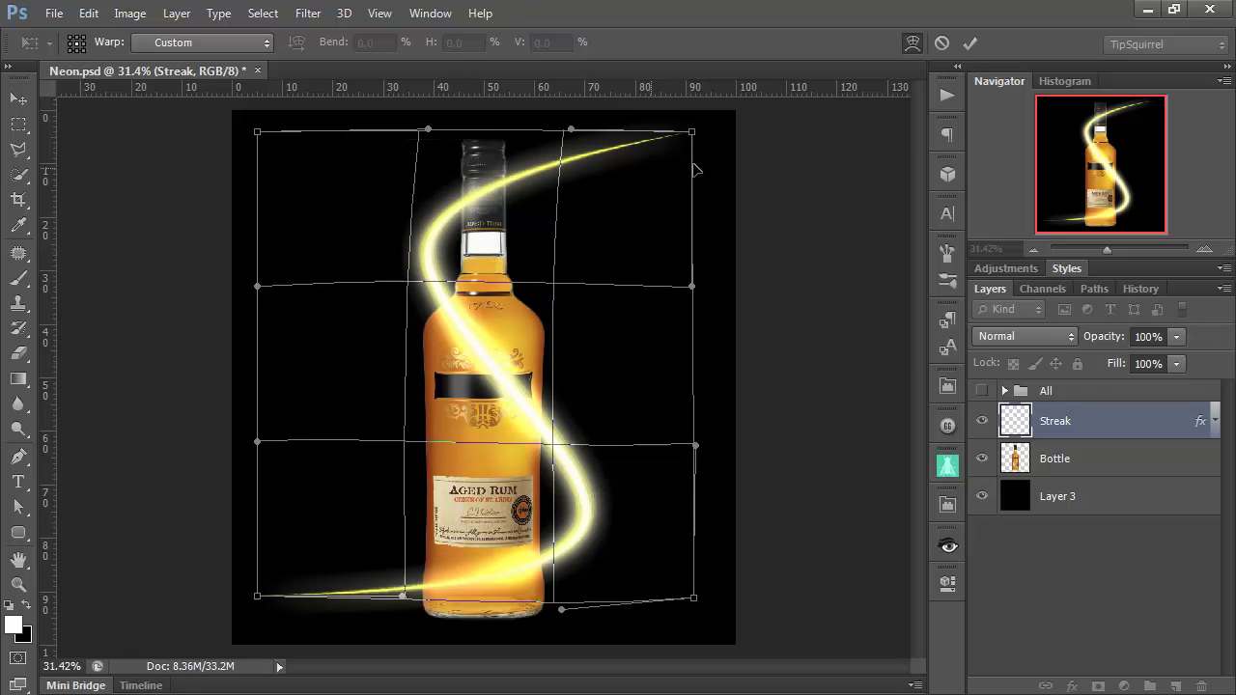
{"action": "mouse_move", "coordinate": [697, 170]}
{"action": "left_mouse_down"}
{"action": "mouse_move", "coordinate": [683, 158]}
{"action": "mouse_move", "coordinate": [694, 153]}
{"action": "left_mouse_up"}
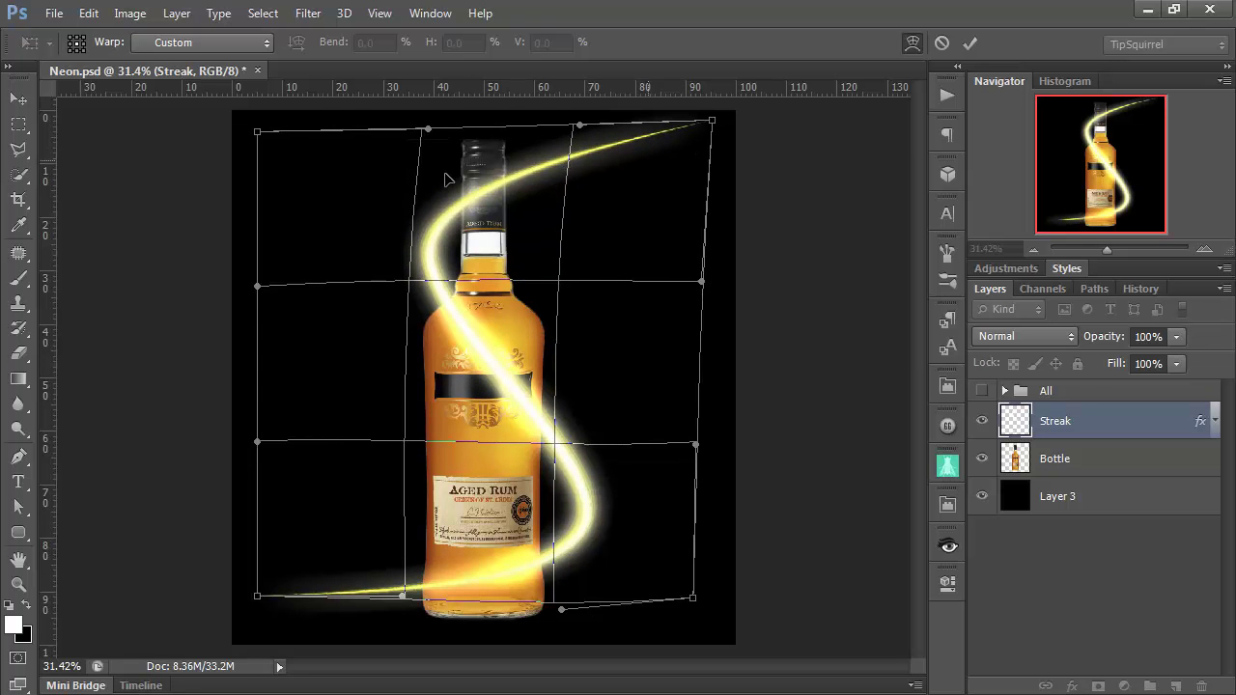
{"action": "left_click_drag", "start_coordinate": [446, 179], "coordinate": [448, 187]}
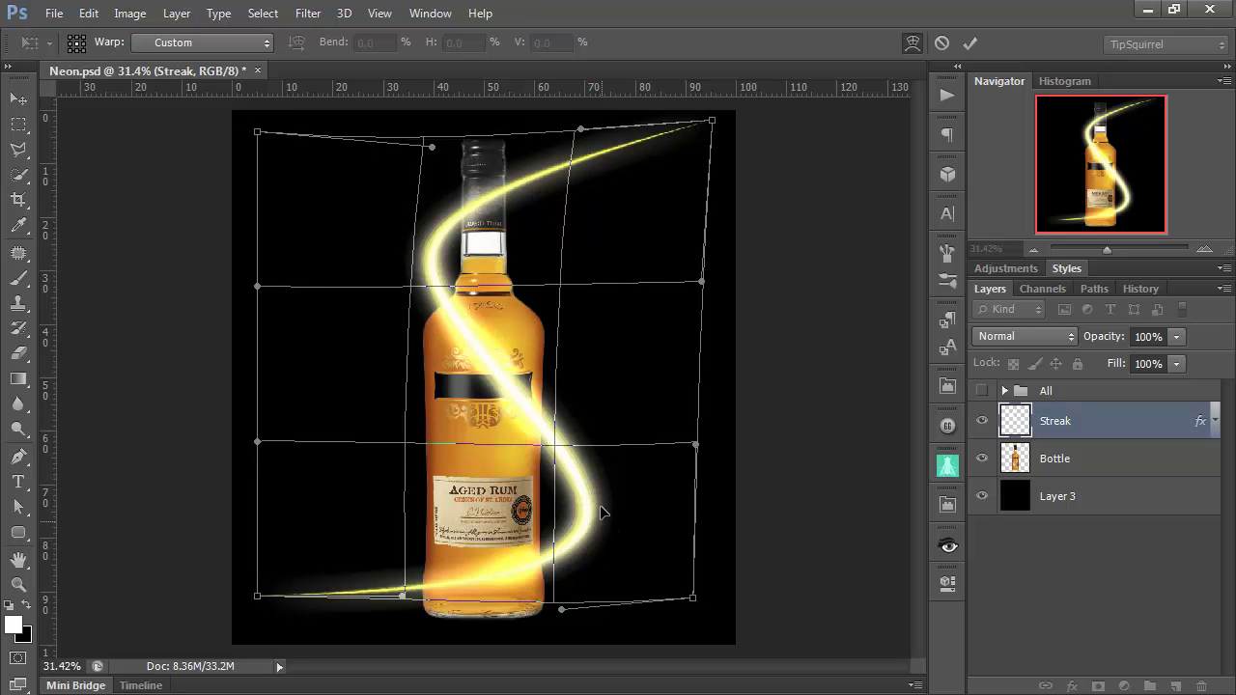
{"action": "mouse_move", "coordinate": [600, 505]}
{"action": "left_mouse_down"}
{"action": "mouse_move", "coordinate": [582, 500]}
{"action": "mouse_move", "coordinate": [596, 519]}
{"action": "mouse_move", "coordinate": [623, 520]}
{"action": "left_mouse_up"}
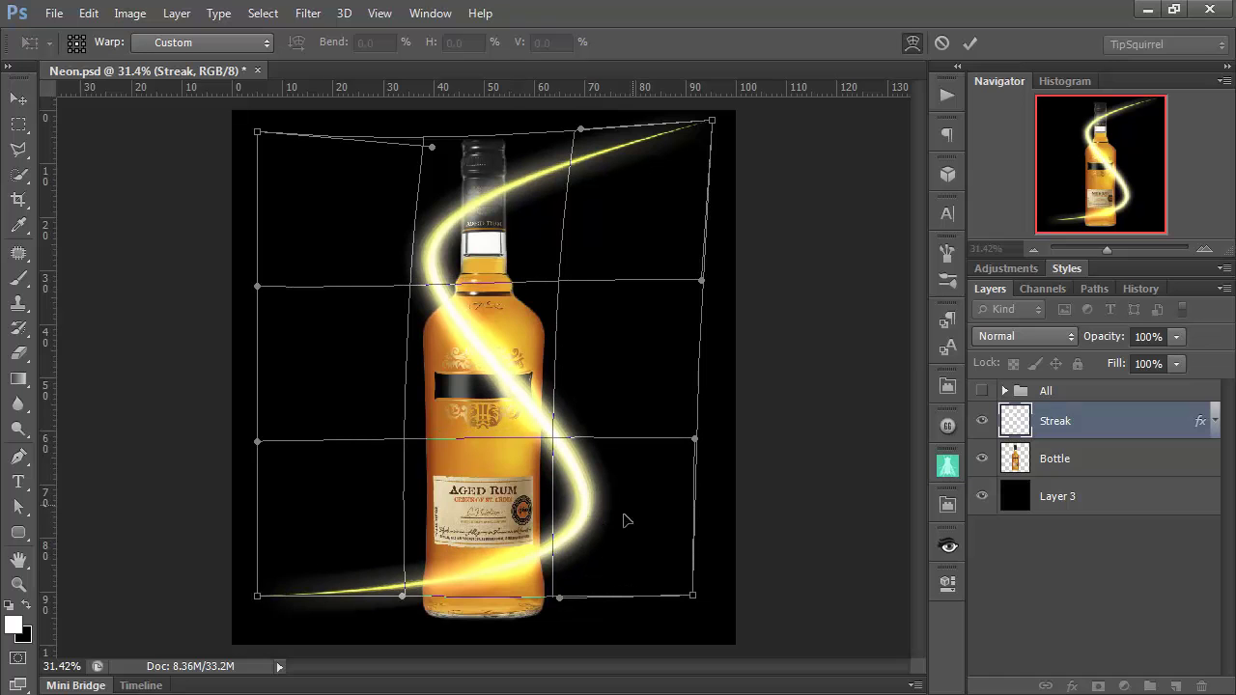
{"action": "left_click", "coordinate": [960, 47]}
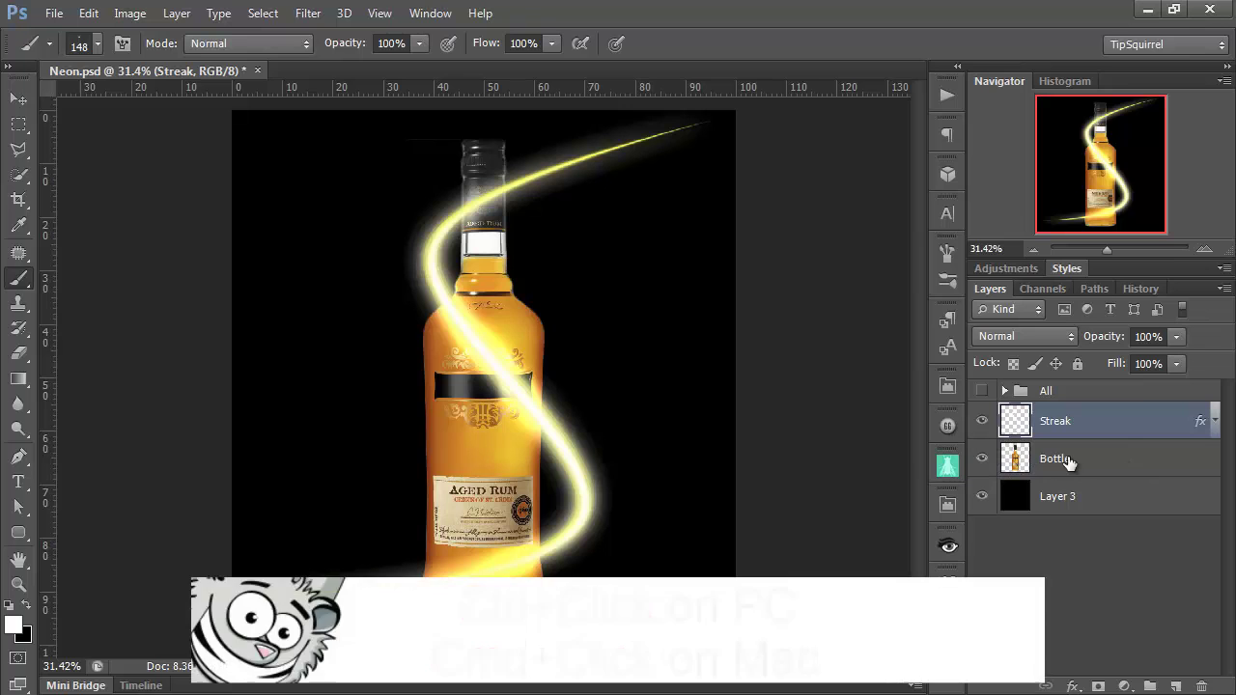
Step: Mask the Streak using the Bottle selection, then paint with a 0%-hardness round brush to reveal it over the neck and base
{"action": "left_click", "coordinate": [1014, 462], "text": "ctrl"}
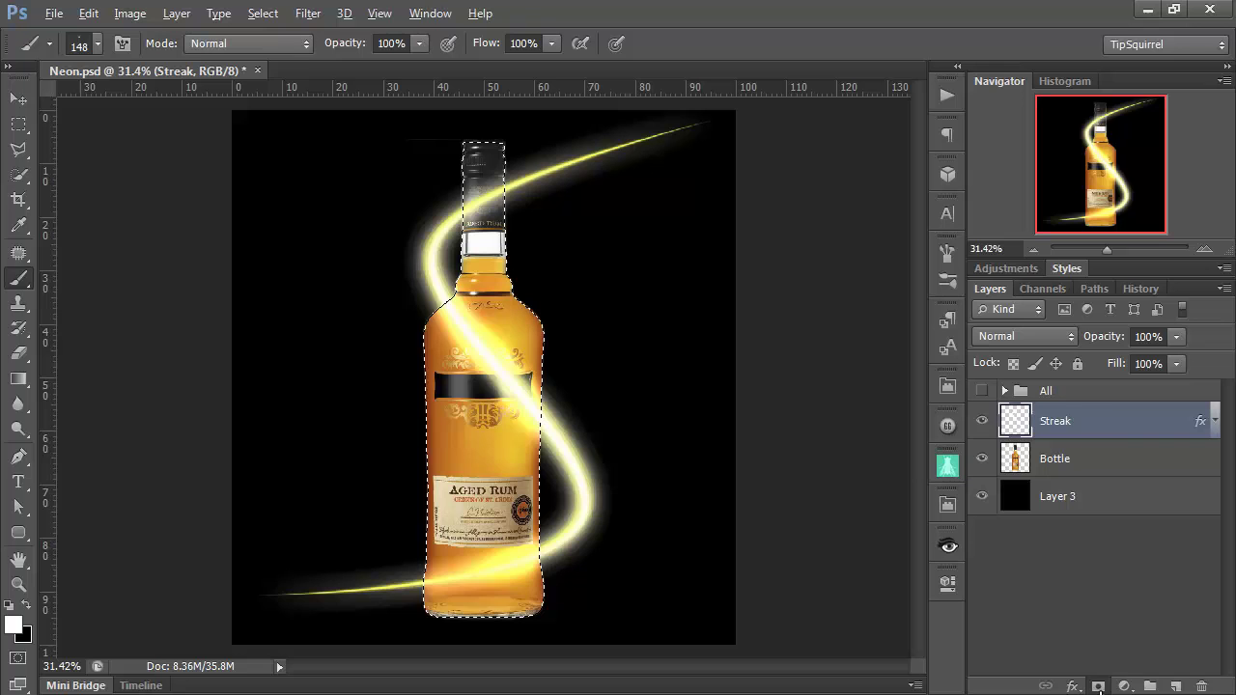
{"action": "left_click", "coordinate": [1098, 687], "text": "alt"}
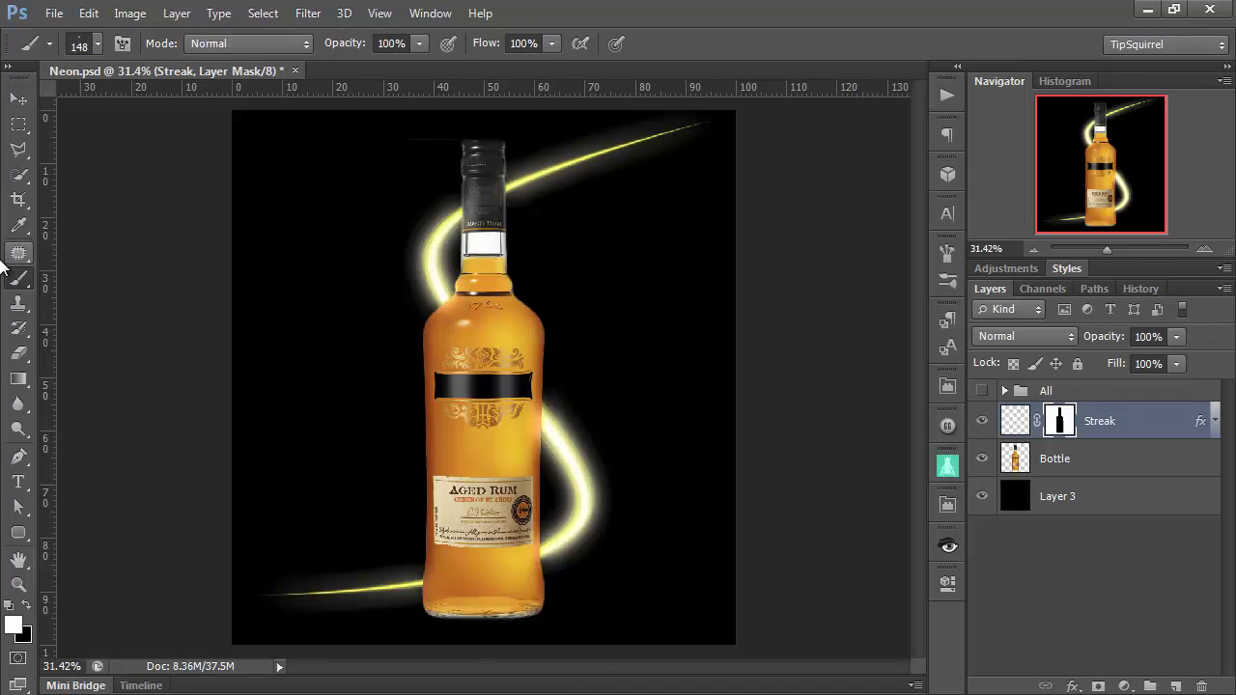
{"action": "left_click", "coordinate": [98, 45]}
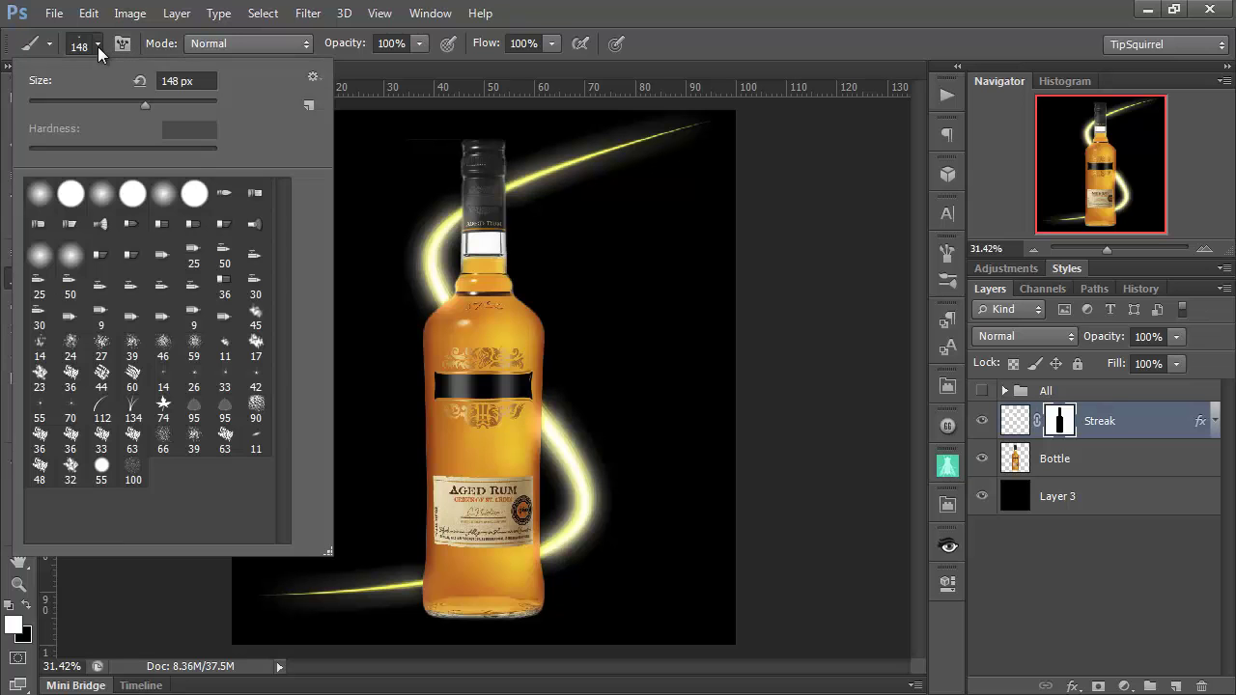
{"action": "left_click", "coordinate": [37, 201]}
{"action": "left_click", "coordinate": [632, 12]}
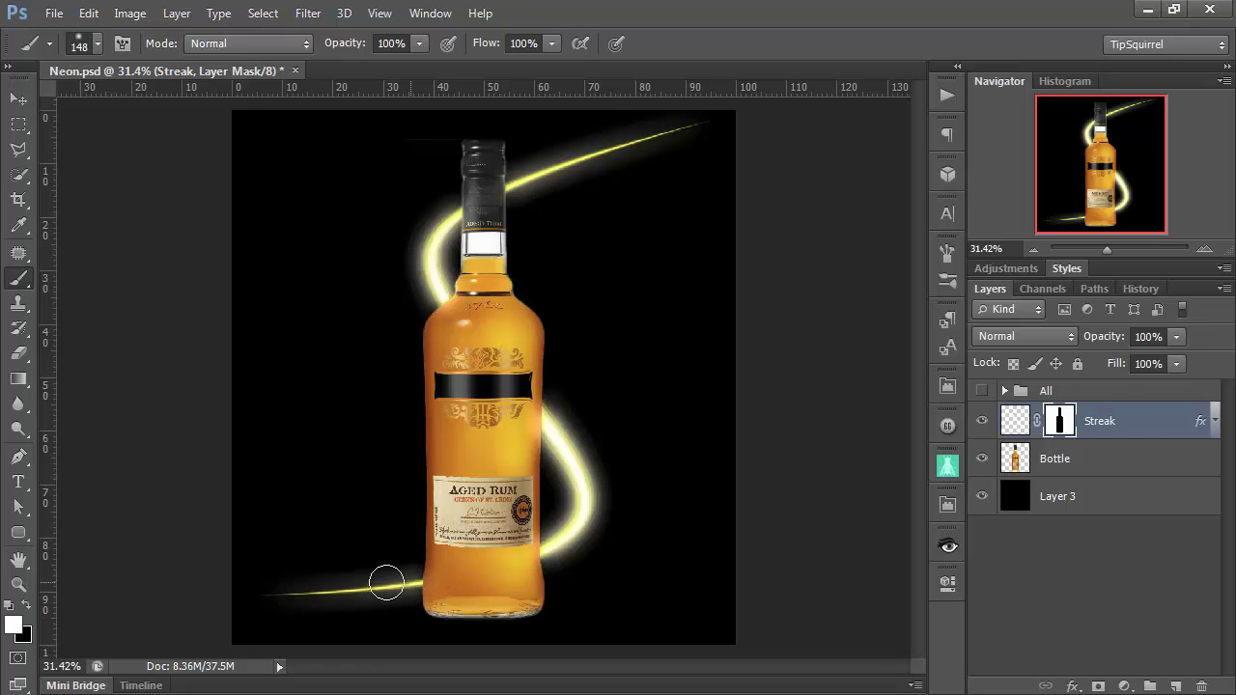
{"action": "mouse_move", "coordinate": [380, 579]}
{"action": "left_mouse_down"}
{"action": "mouse_move", "coordinate": [512, 570]}
{"action": "mouse_move", "coordinate": [384, 589]}
{"action": "left_mouse_up"}
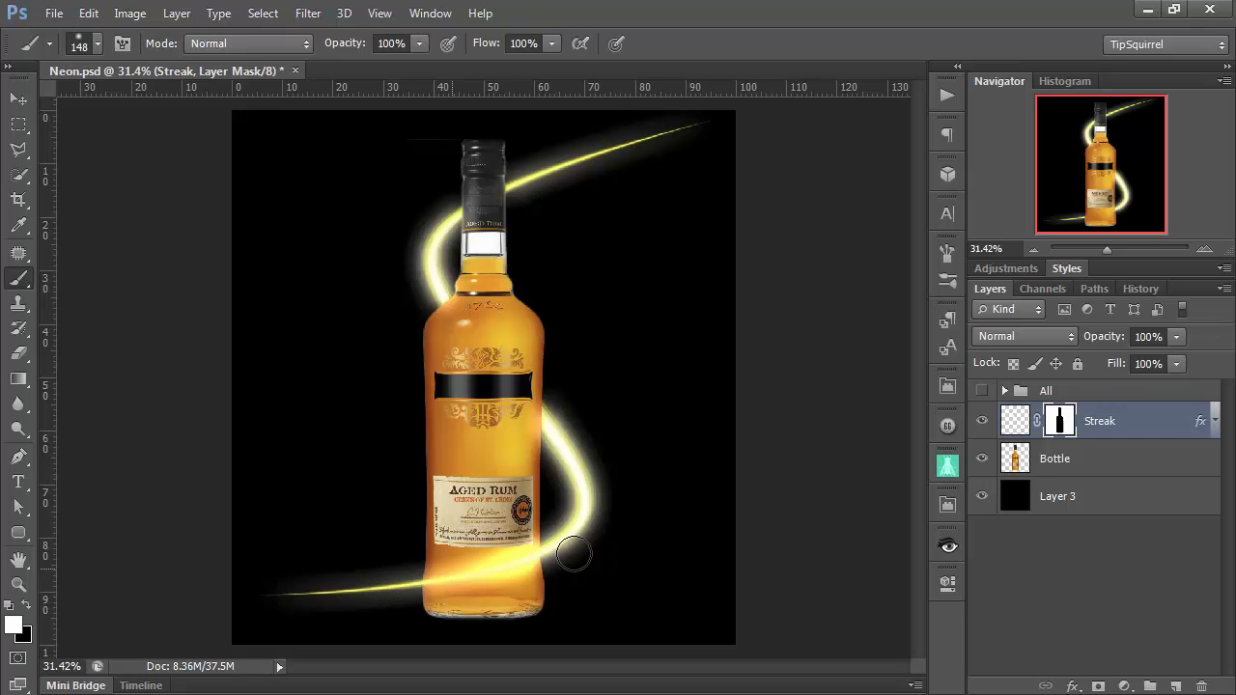
{"action": "left_click_drag", "start_coordinate": [541, 164], "coordinate": [417, 220]}
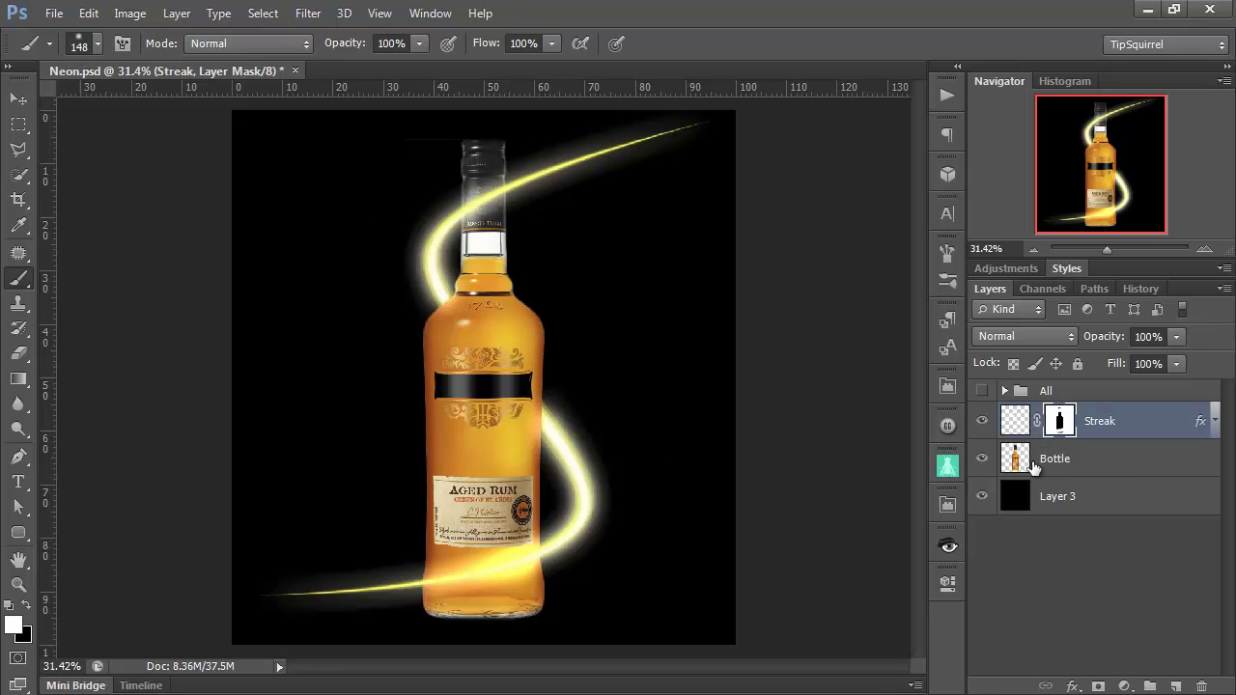
Step: Duplicate the Streak layer, delete the copy's mask, and flip the copy horizontally
{"action": "key", "text": "ctrl+j"}
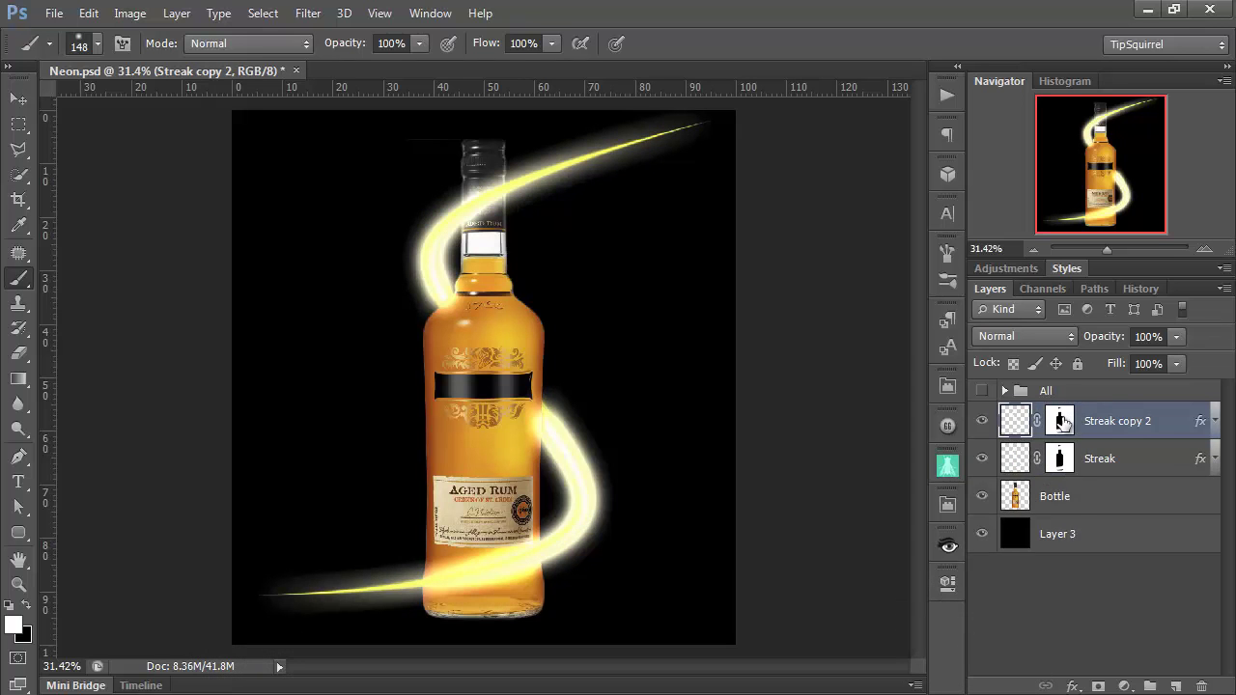
{"action": "mouse_move", "coordinate": [1062, 421]}
{"action": "left_mouse_down"}
{"action": "mouse_move", "coordinate": [1202, 663]}
{"action": "mouse_move", "coordinate": [1202, 687]}
{"action": "left_mouse_up"}
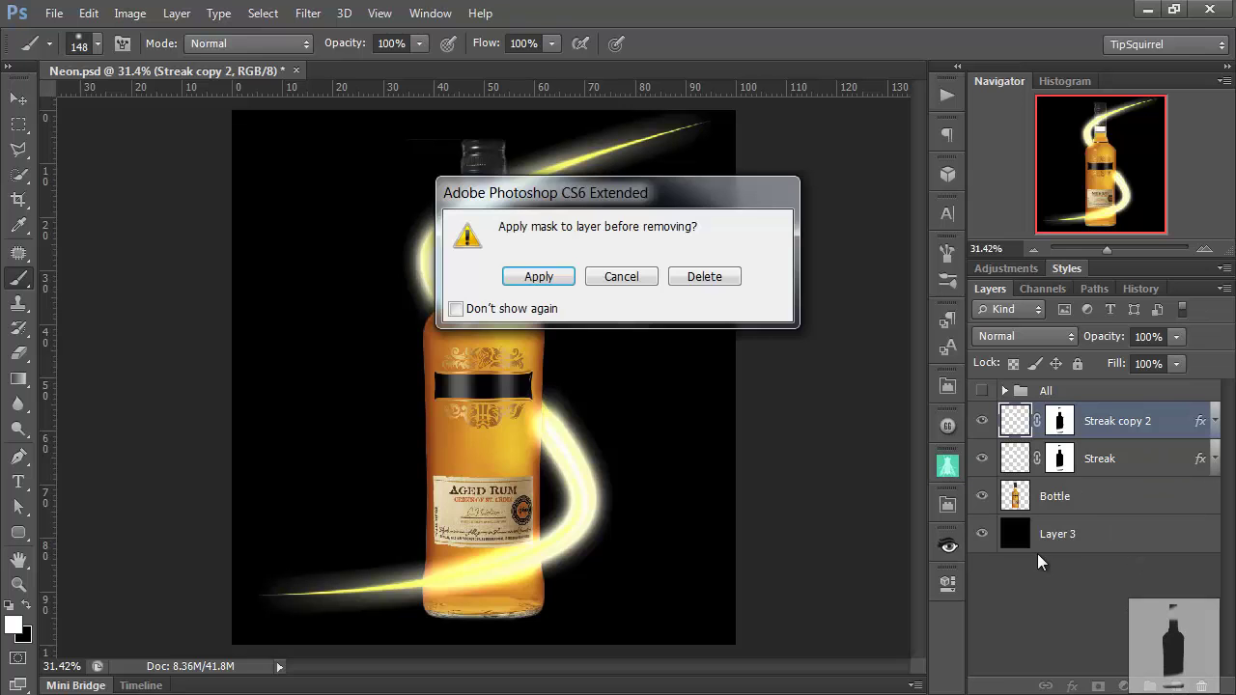
{"action": "left_click", "coordinate": [705, 277]}
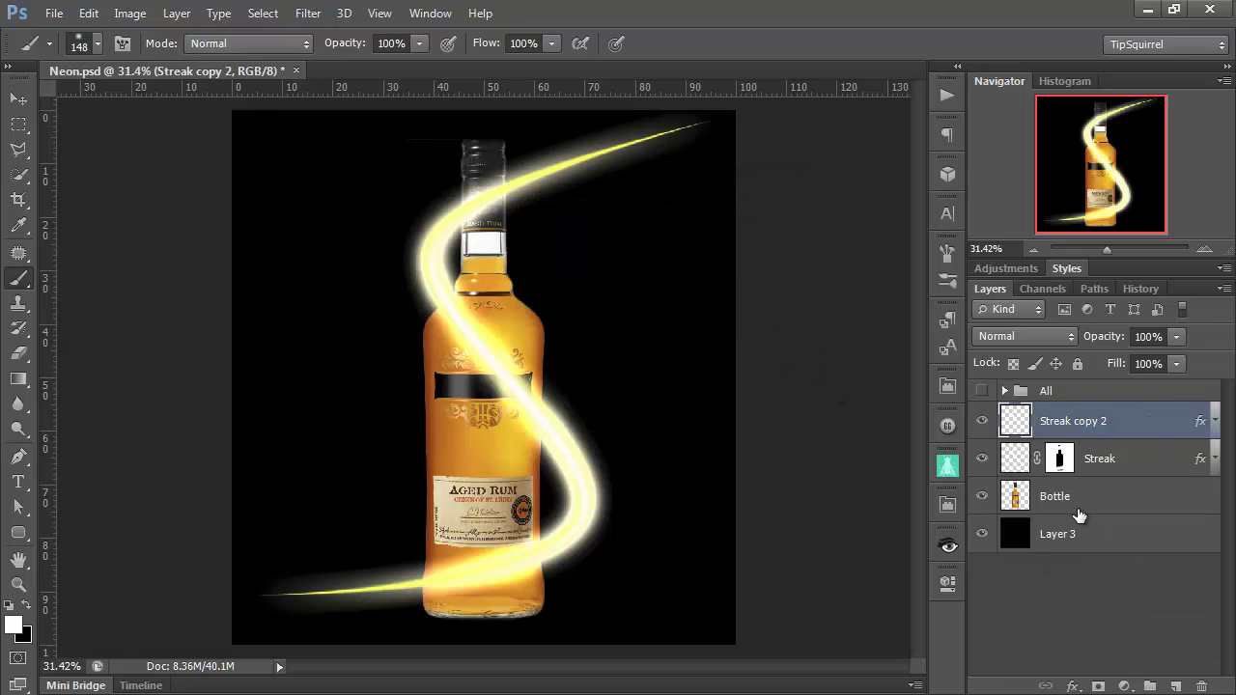
{"action": "key", "text": "ctrl+t"}
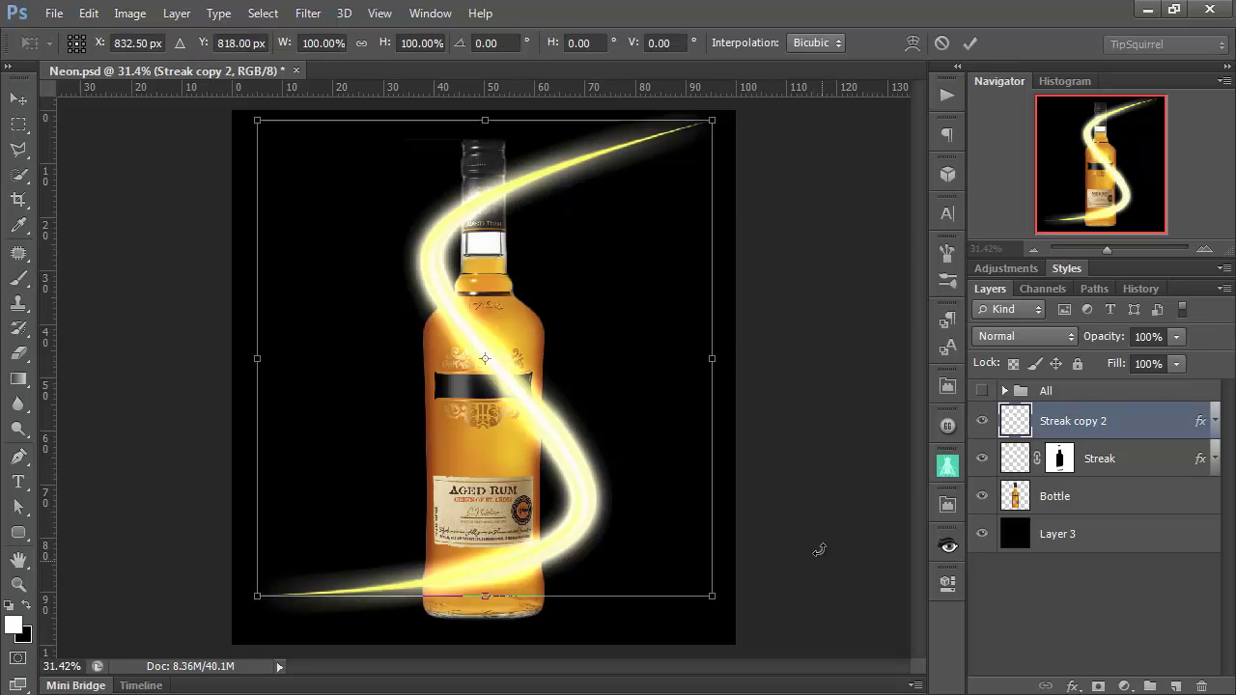
{"action": "right_click", "coordinate": [591, 367]}
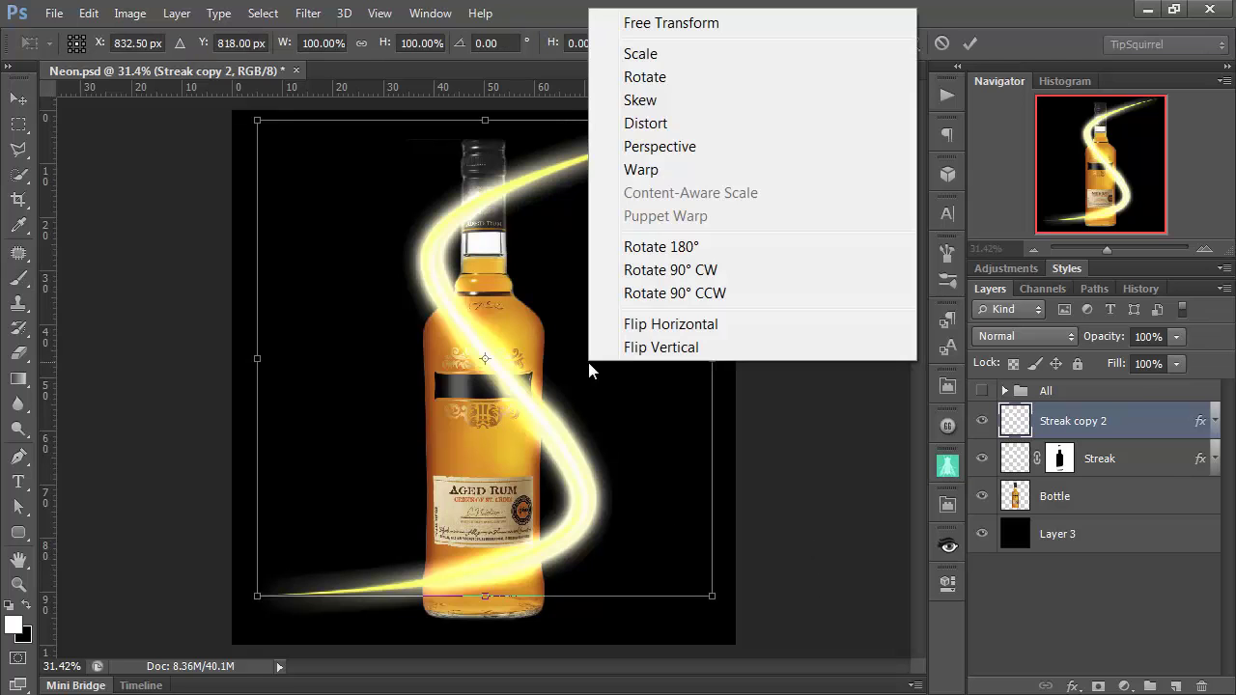
{"action": "left_click", "coordinate": [668, 327]}
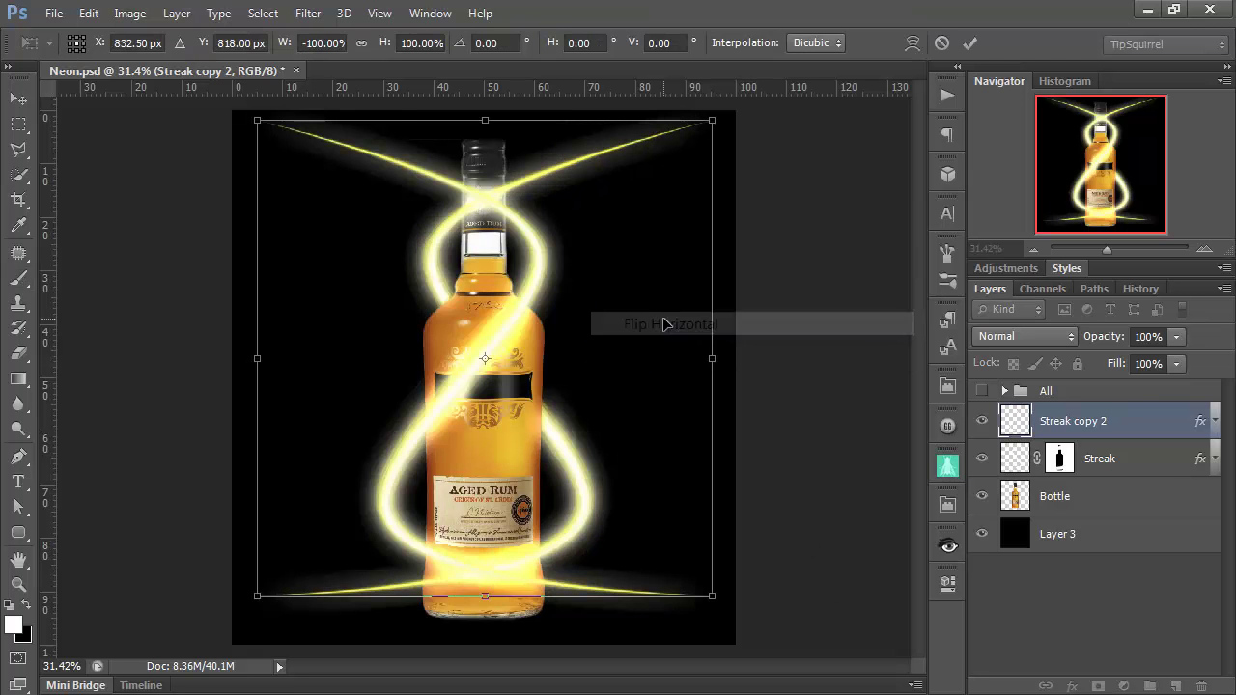
Step: Warp the flipped Streak copy 2 so it crosses the first streak around the bottle, and commit
{"action": "right_click", "coordinate": [622, 421]}
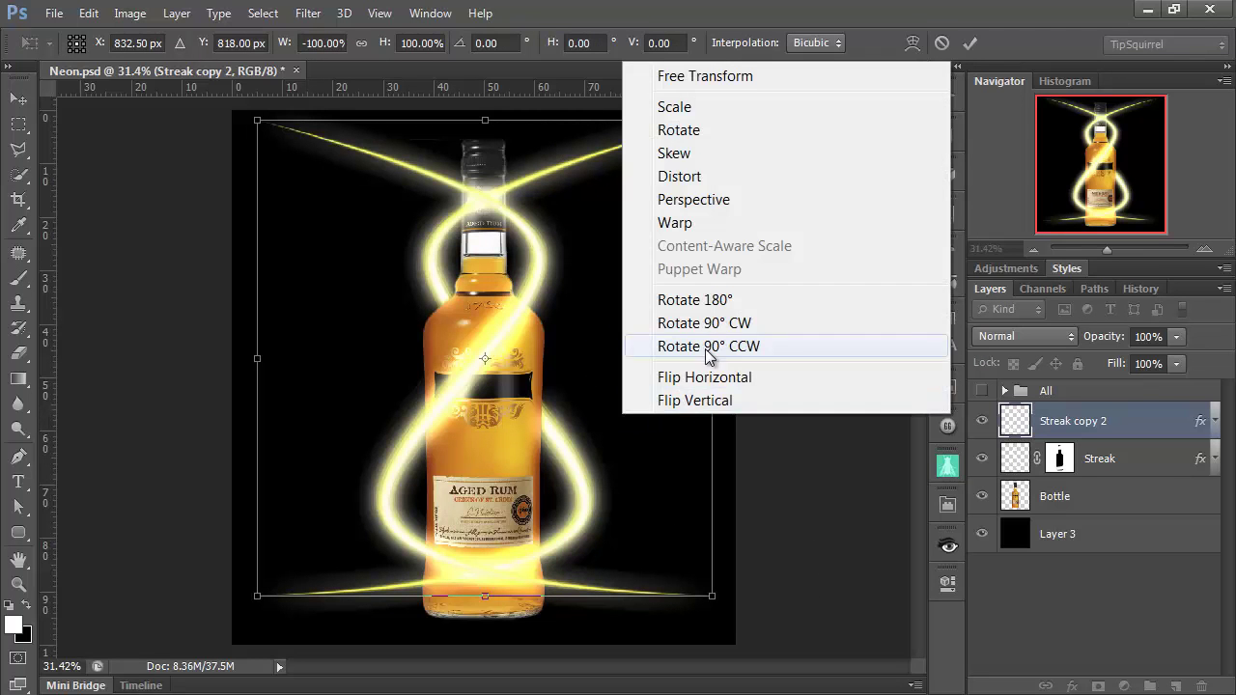
{"action": "left_click", "coordinate": [705, 224]}
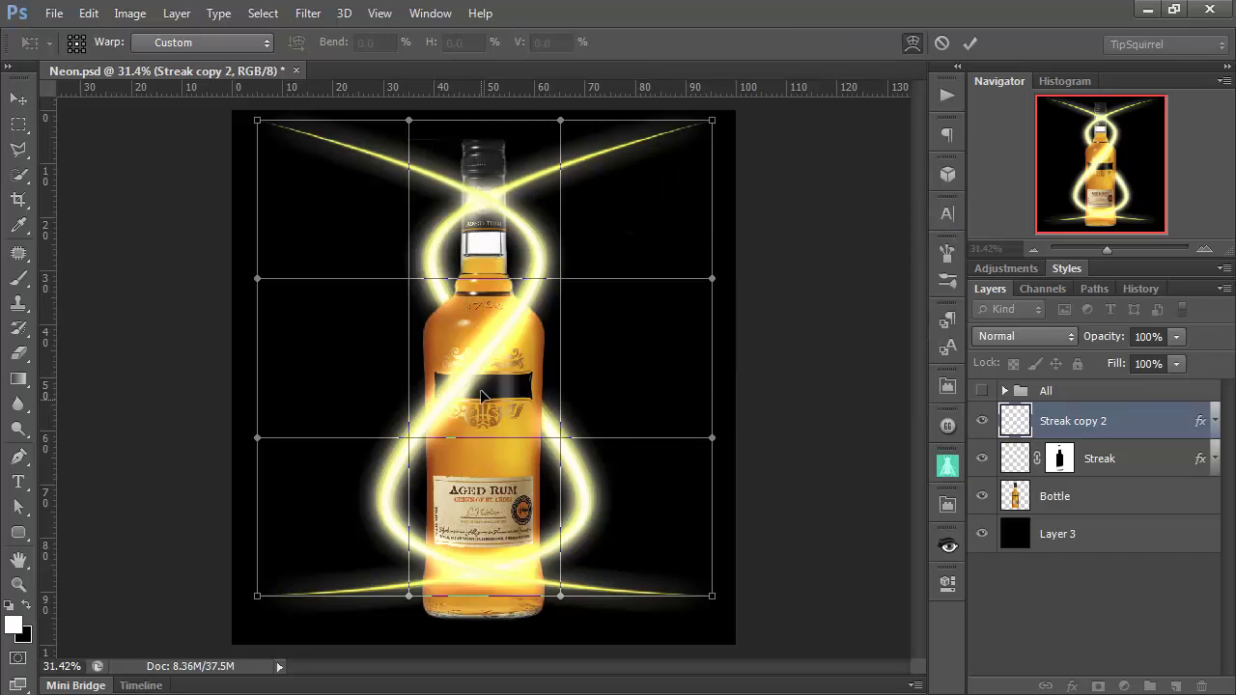
{"action": "left_click_drag", "start_coordinate": [489, 355], "coordinate": [483, 373]}
{"action": "mouse_move", "coordinate": [398, 486]}
{"action": "left_mouse_down"}
{"action": "mouse_move", "coordinate": [378, 463]}
{"action": "mouse_move", "coordinate": [394, 435]}
{"action": "left_mouse_up"}
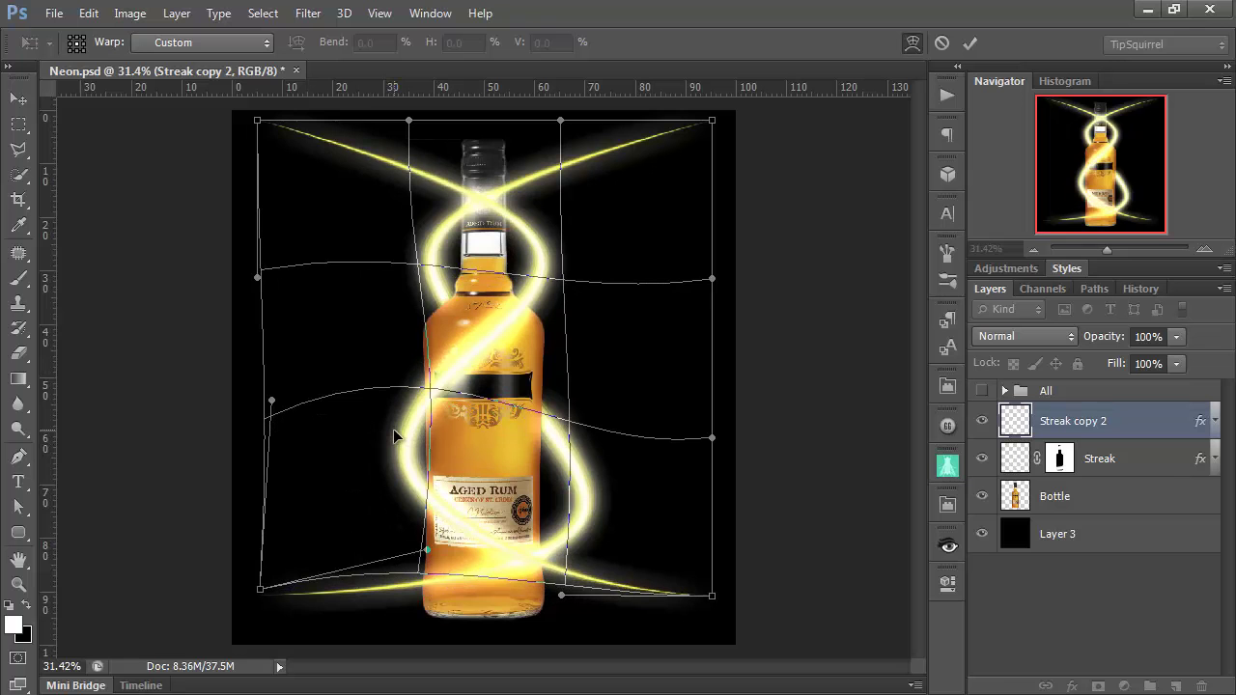
{"action": "left_click_drag", "start_coordinate": [533, 254], "coordinate": [526, 271]}
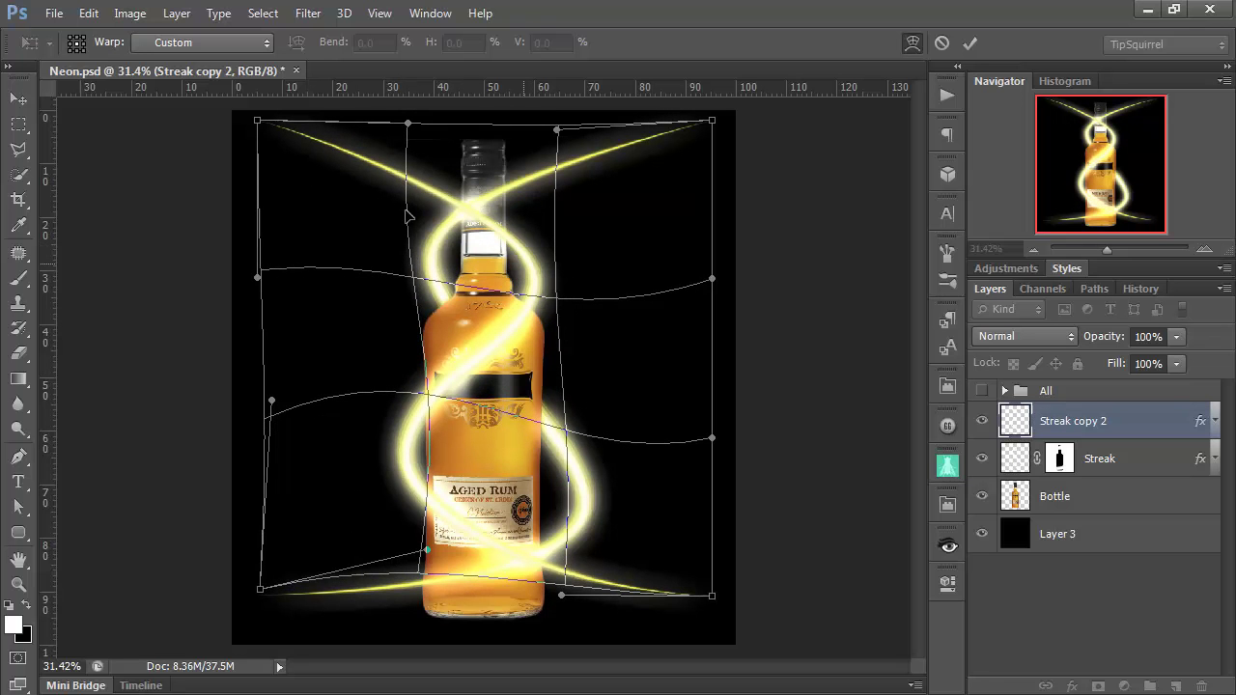
{"action": "left_click_drag", "start_coordinate": [258, 122], "coordinate": [279, 159]}
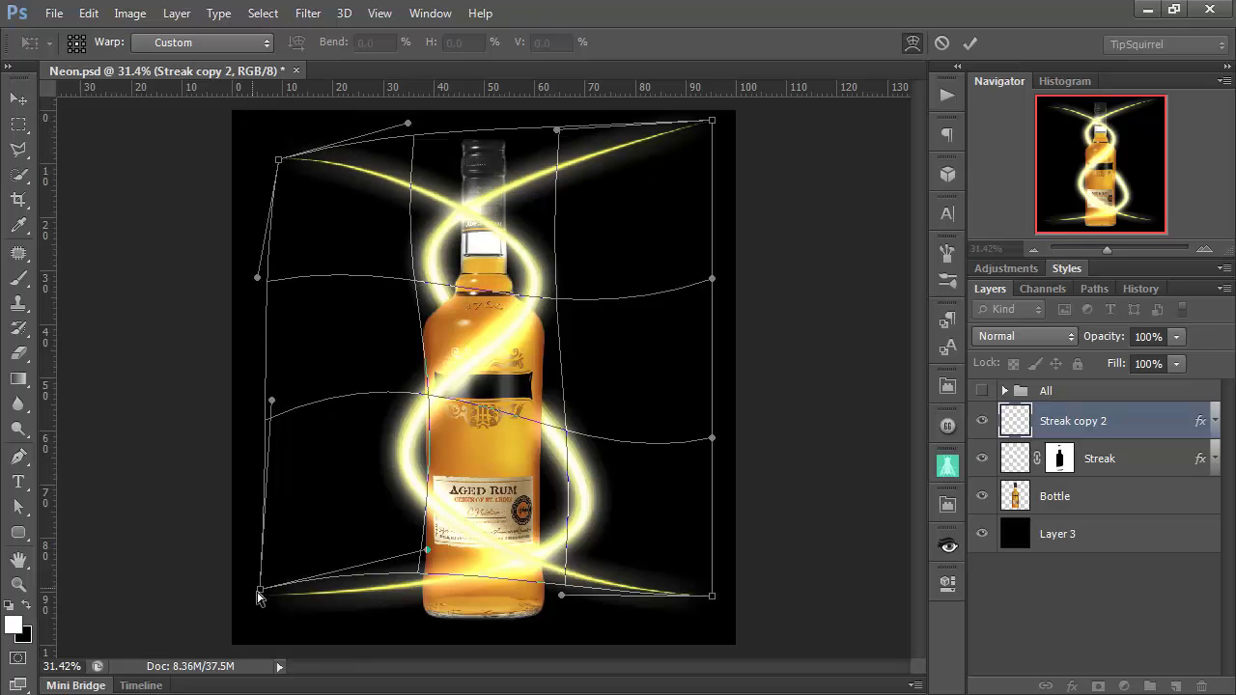
{"action": "left_click_drag", "start_coordinate": [258, 590], "coordinate": [257, 614]}
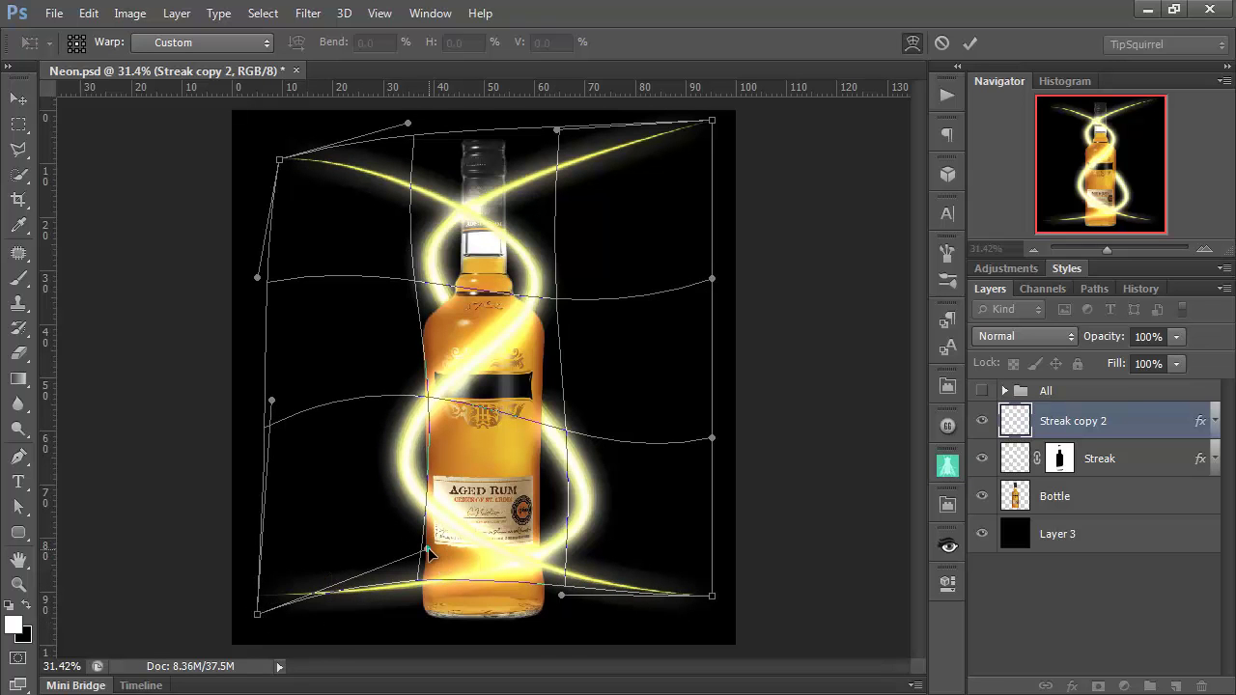
{"action": "left_click_drag", "start_coordinate": [428, 553], "coordinate": [392, 534]}
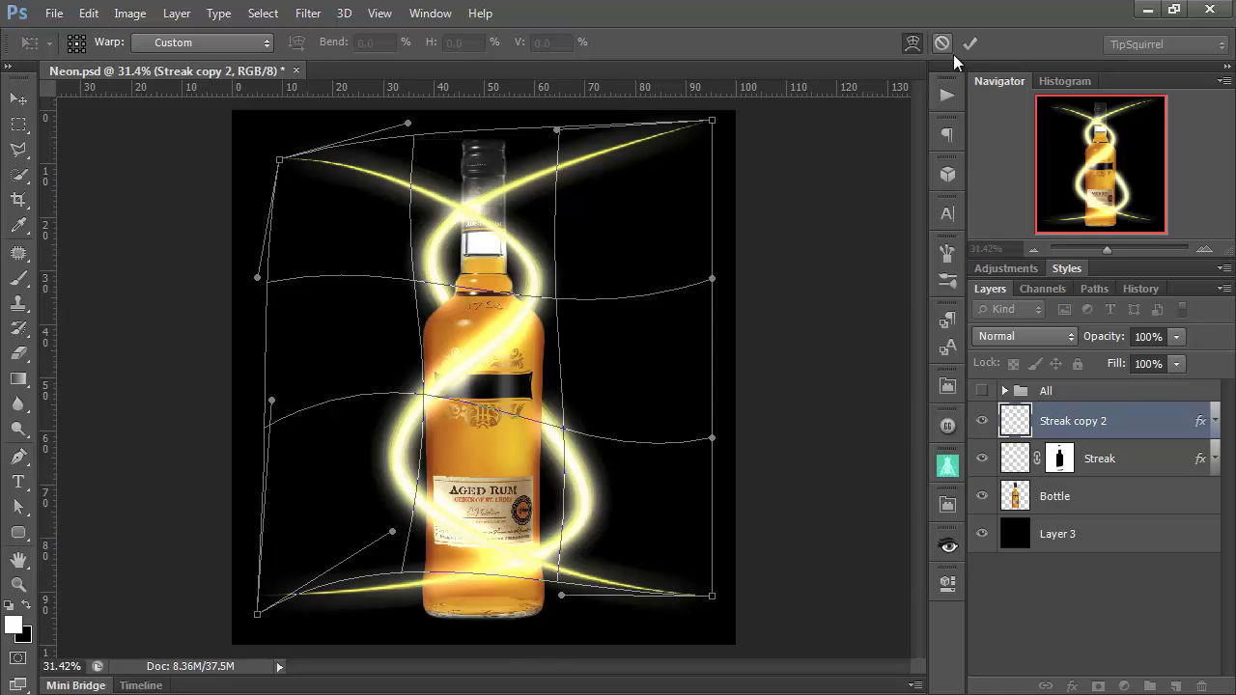
{"action": "left_click", "coordinate": [975, 42]}
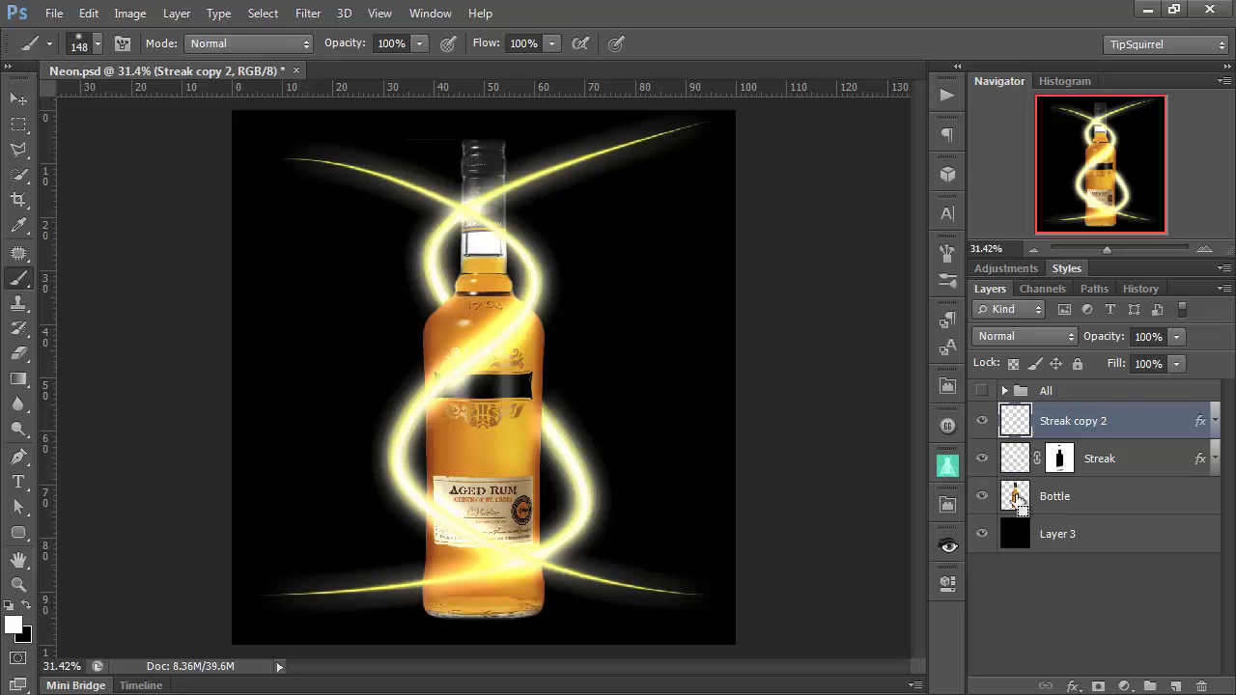
Step: Mask Streak copy 2 with the bottle's outline, then repaint it over the upper body and left shoulder
{"action": "left_click", "coordinate": [1017, 500], "text": "ctrl"}
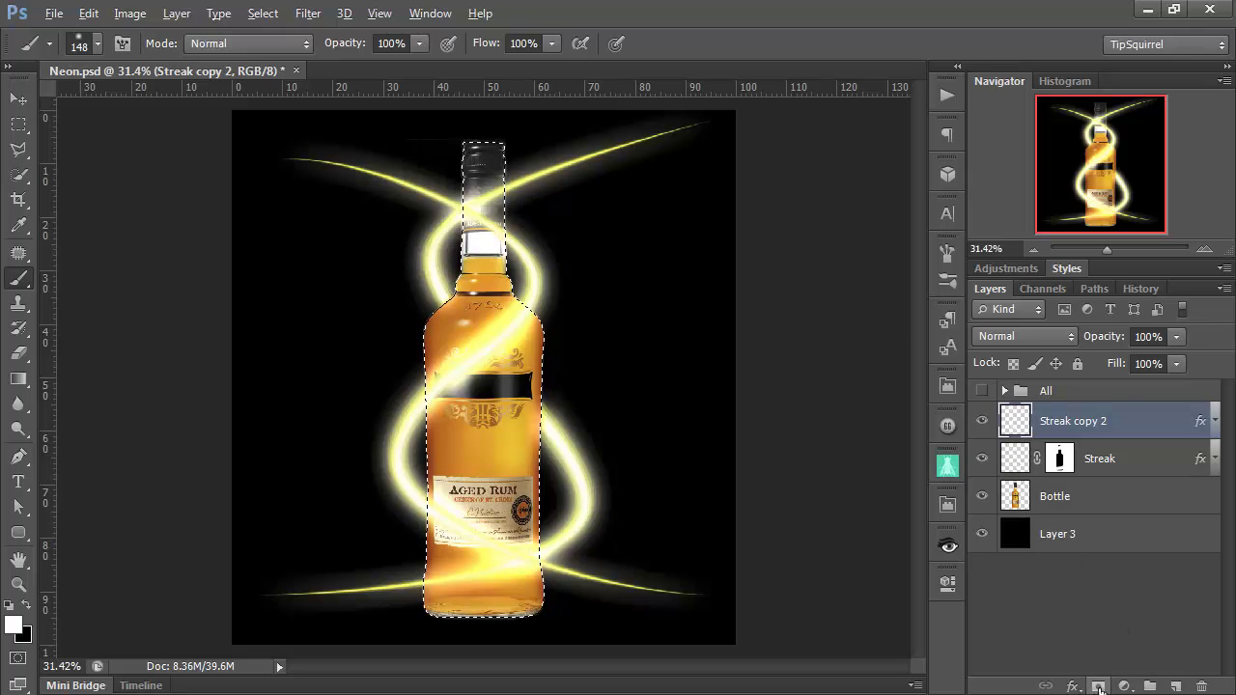
{"action": "left_click", "coordinate": [1098, 687]}
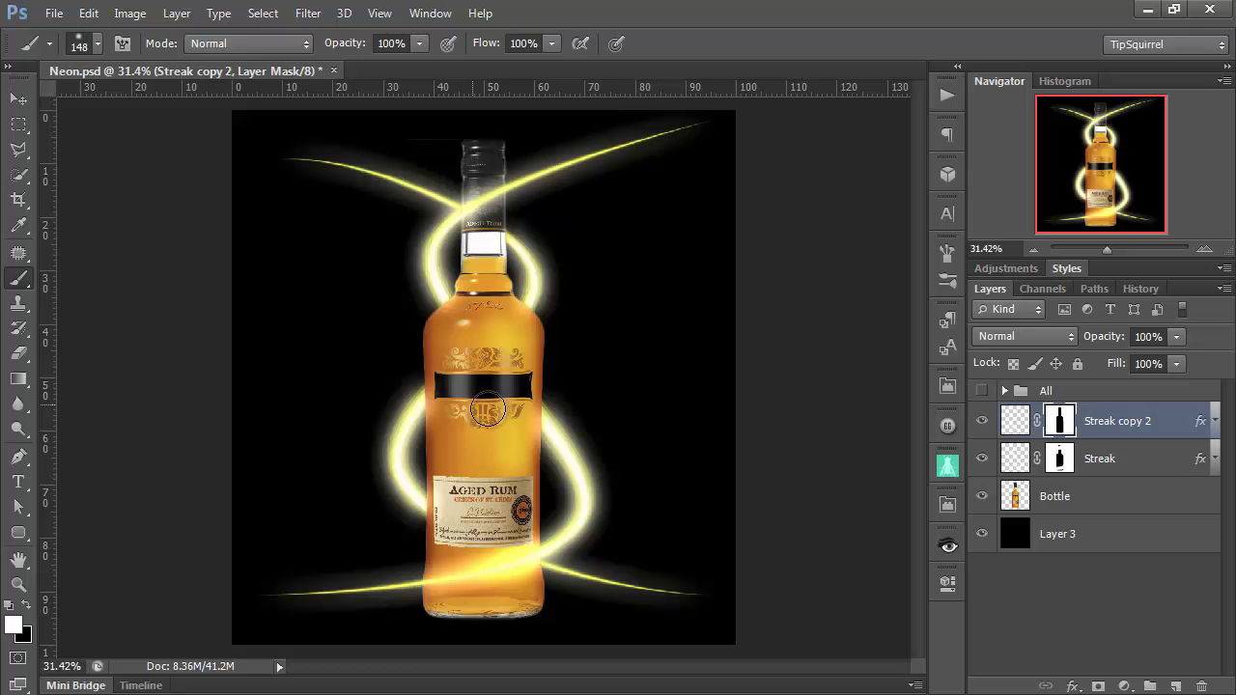
{"action": "left_click_drag", "start_coordinate": [456, 314], "coordinate": [511, 355]}
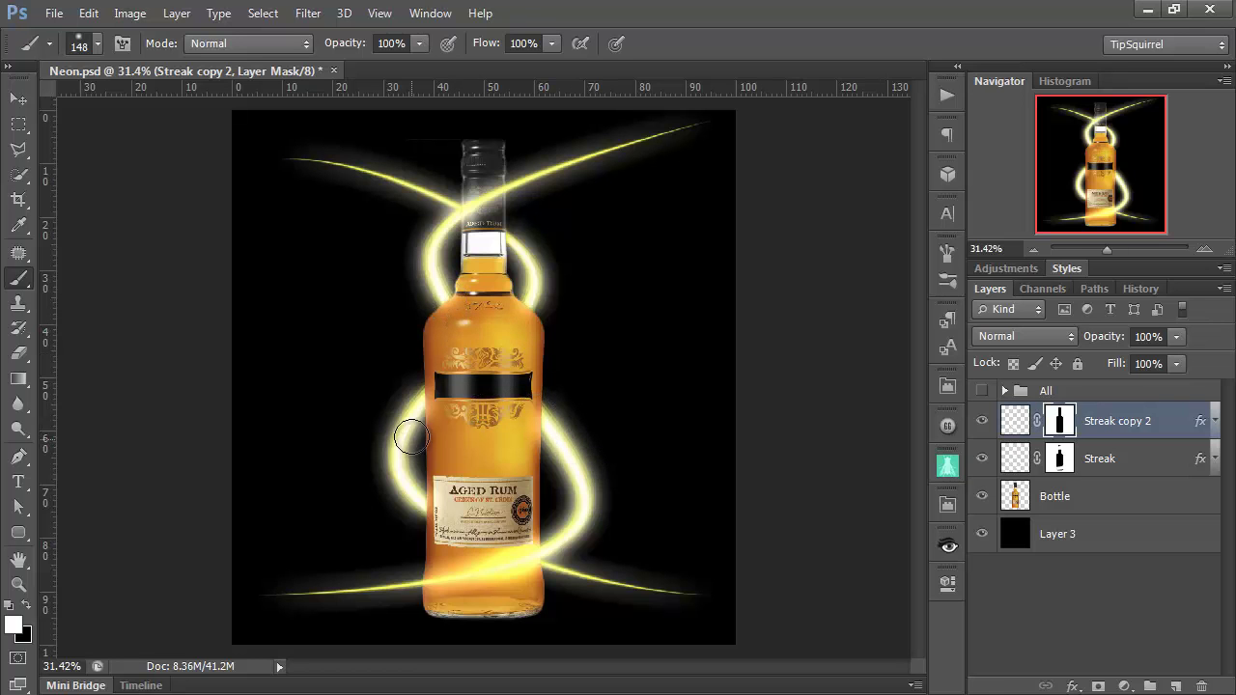
{"action": "mouse_move", "coordinate": [421, 430]}
{"action": "left_mouse_down"}
{"action": "mouse_move", "coordinate": [454, 359]}
{"action": "mouse_move", "coordinate": [516, 302]}
{"action": "mouse_move", "coordinate": [432, 426]}
{"action": "mouse_move", "coordinate": [486, 367]}
{"action": "mouse_move", "coordinate": [391, 406]}
{"action": "mouse_move", "coordinate": [439, 384]}
{"action": "left_mouse_up"}
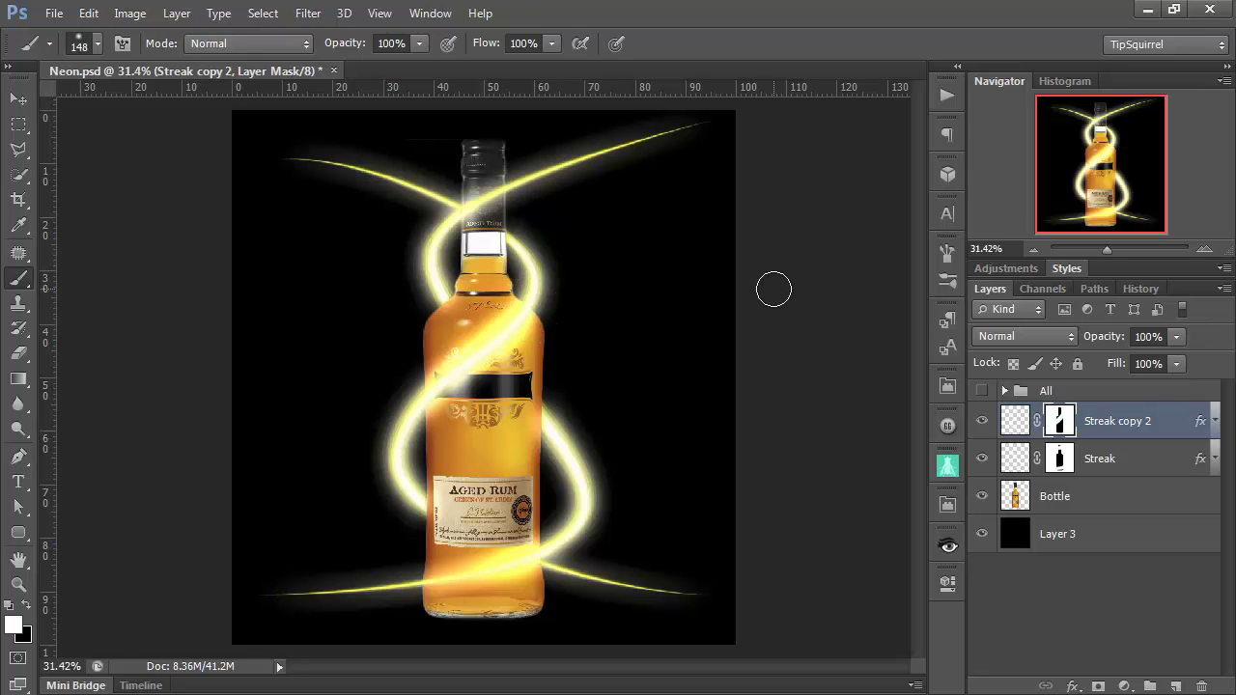